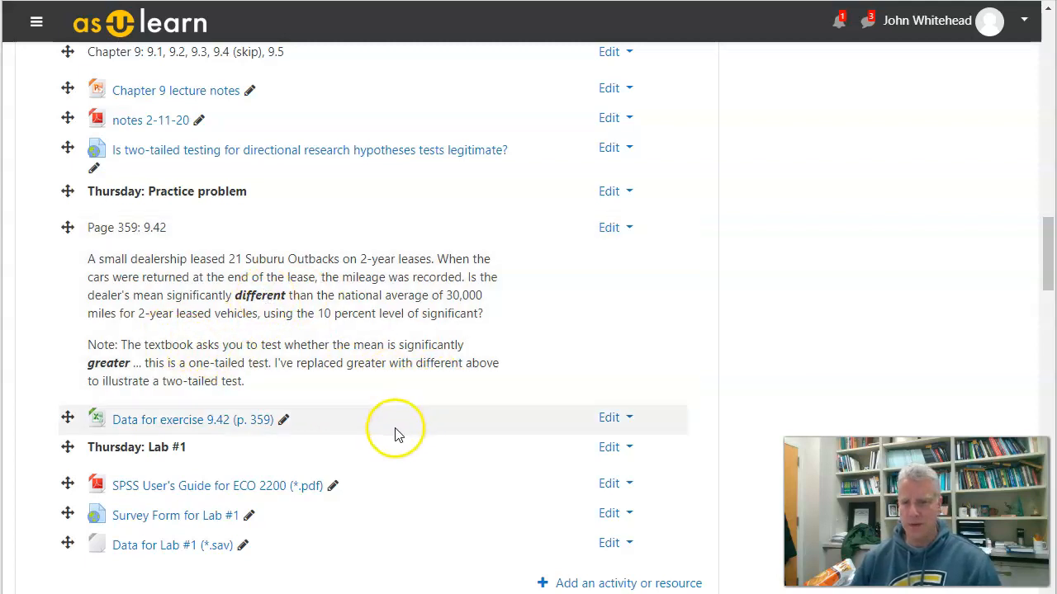
- Open the data file for exercise 9.42 in Excel and reposition its window to show the Mileage column
left_click(201, 422)
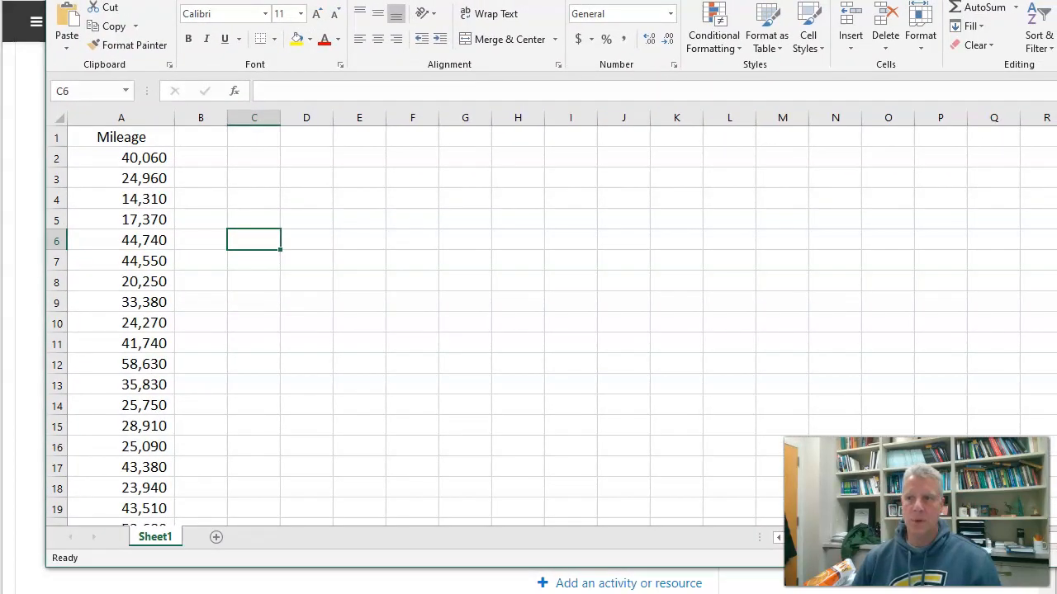
left_click_drag(1055, 44, 984, 46)
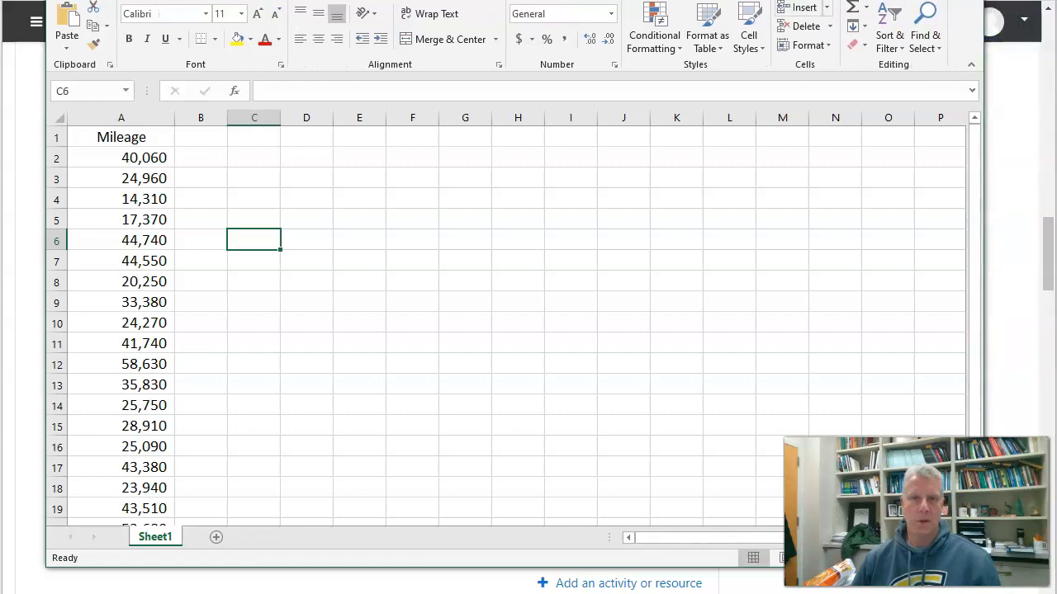
left_click_drag(640, 0, 626, 19)
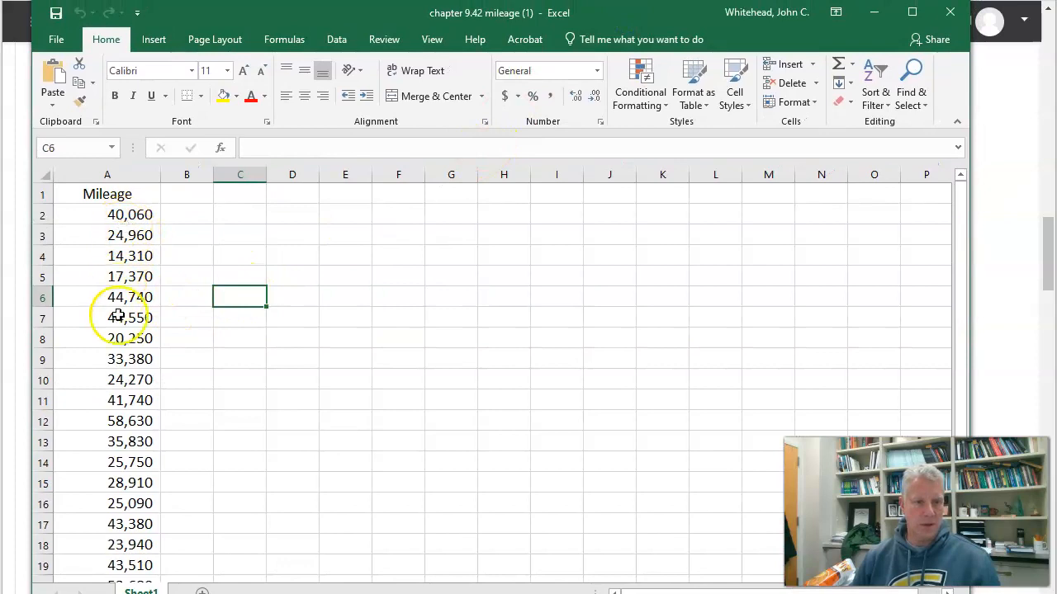
scroll(83, 393, "down", 2)
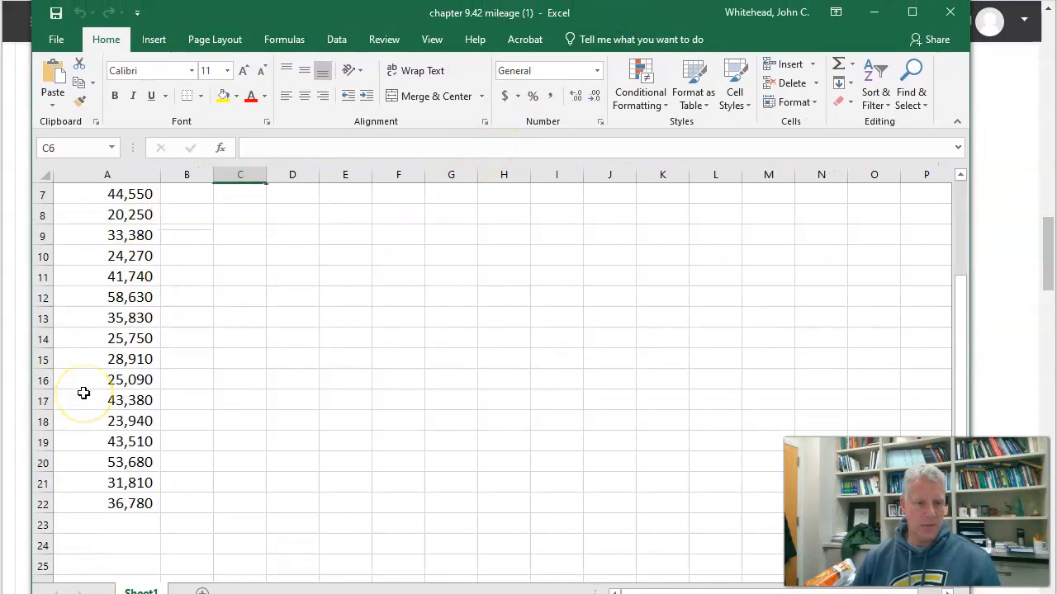
scroll(83, 393, "up", 2)
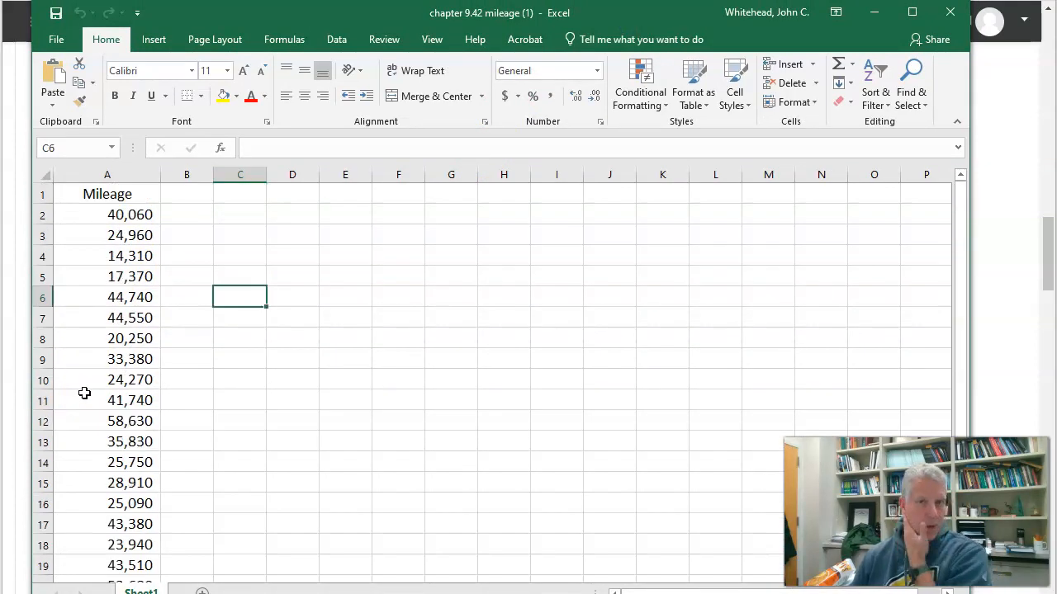
left_click(662, 11)
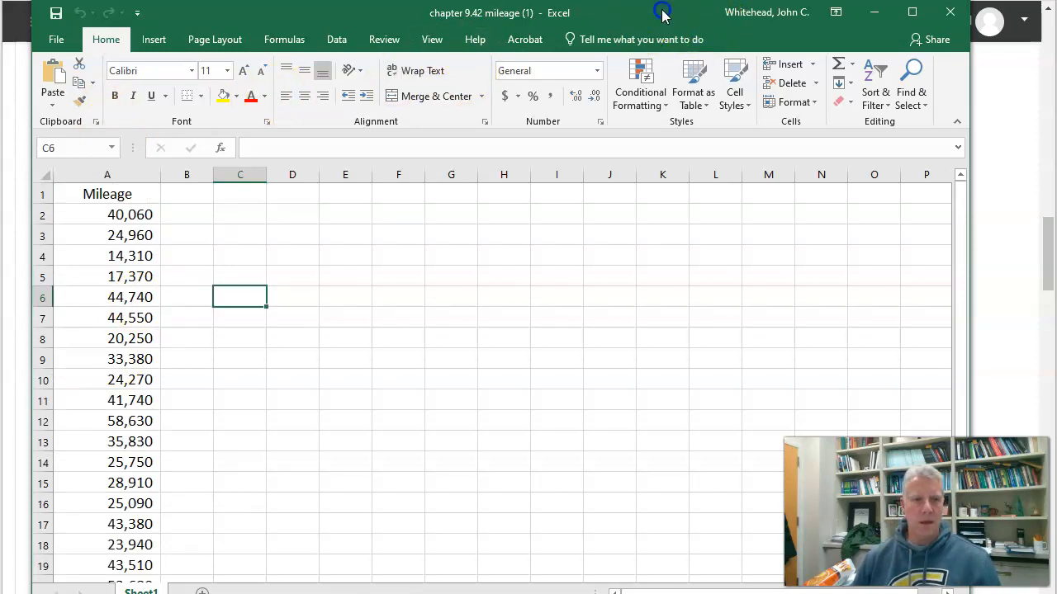
left_click_drag(662, 12, 640, 15)
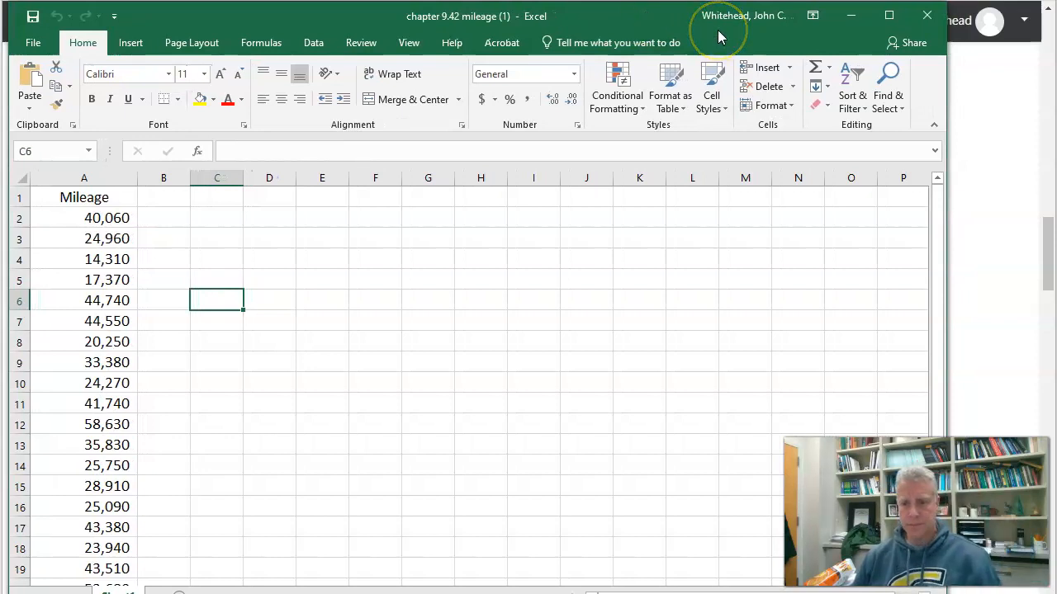
- Start a Descriptive Statistics analysis with the Mileage data in A1:A22 as the input range
left_click(319, 46)
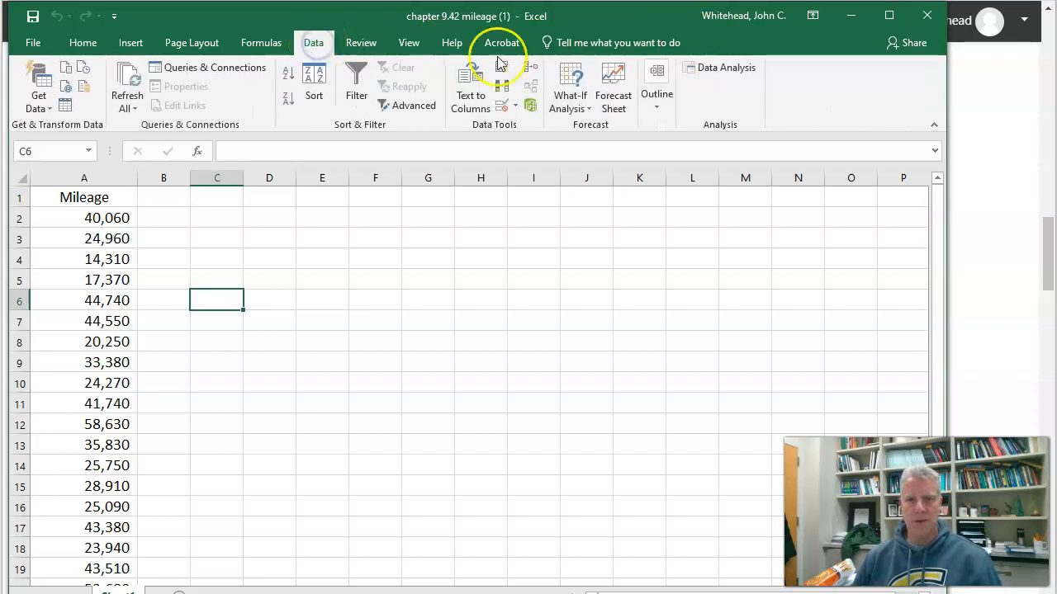
left_click(728, 68)
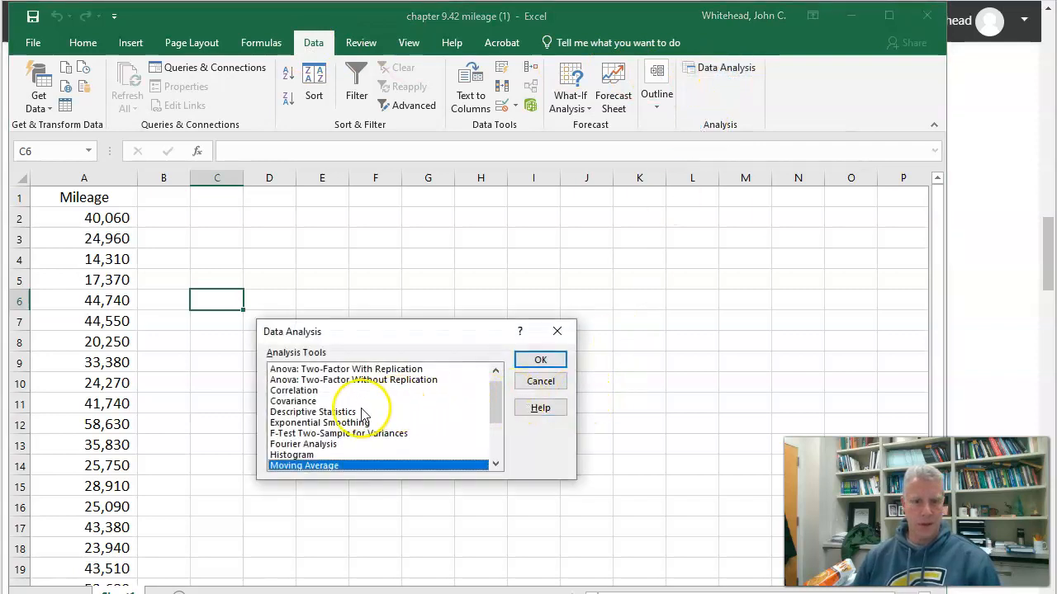
left_click(361, 413)
left_click(540, 363)
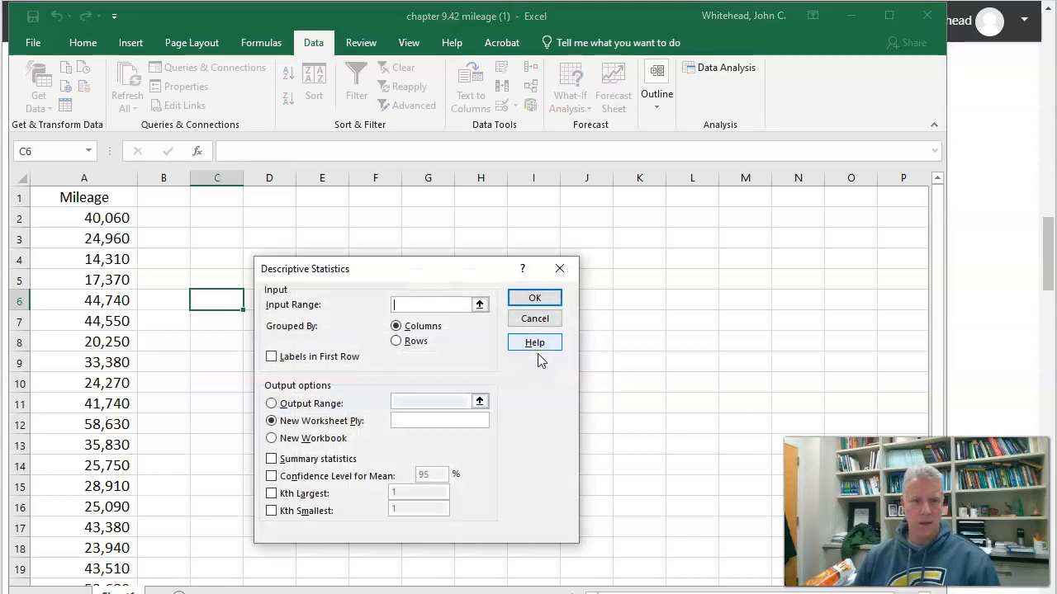
left_click(479, 305)
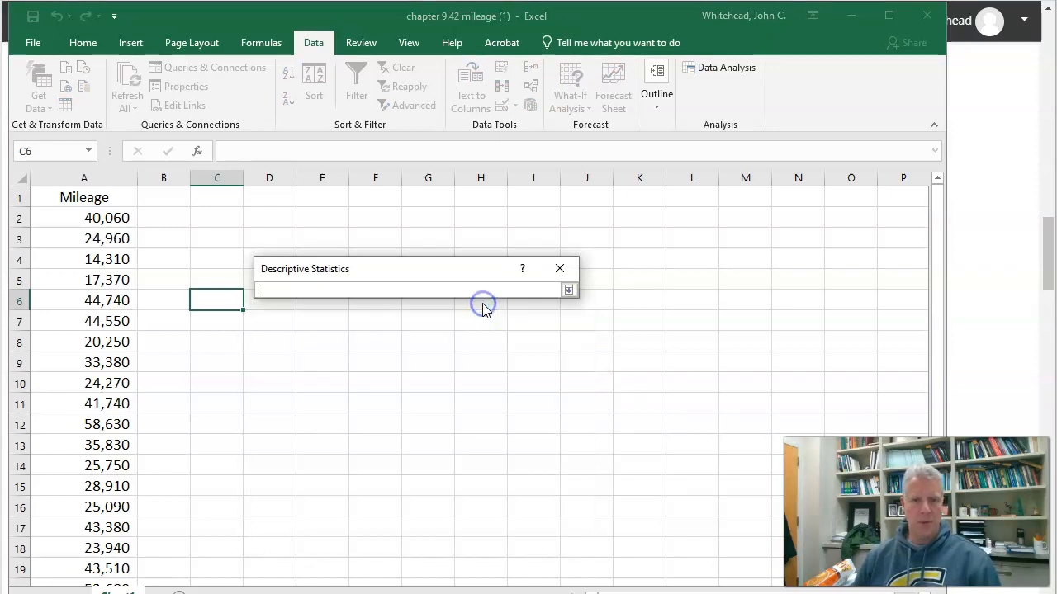
left_click_drag(118, 199, 103, 576)
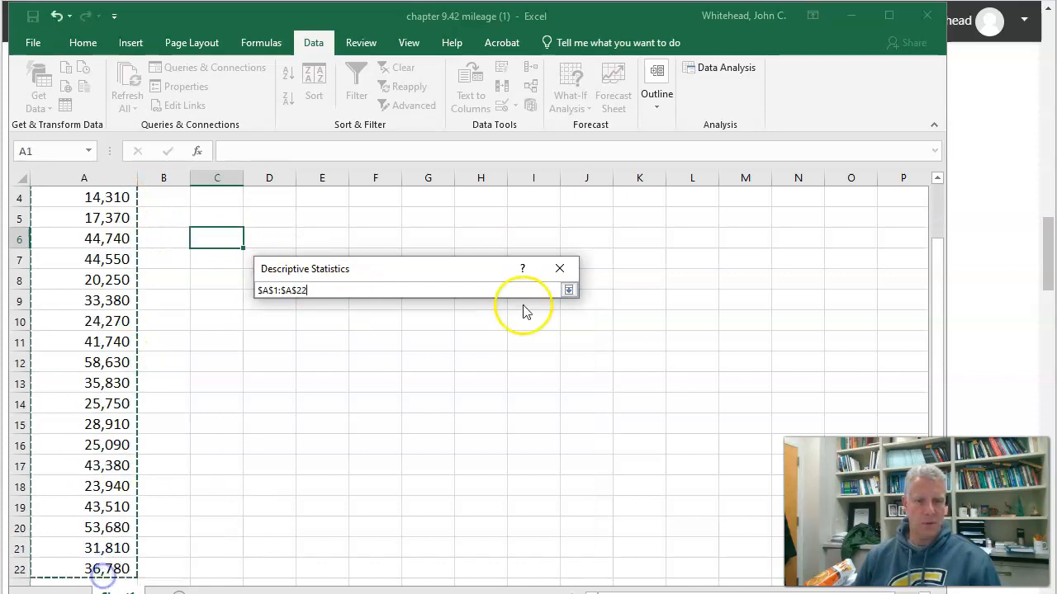
left_click(568, 290)
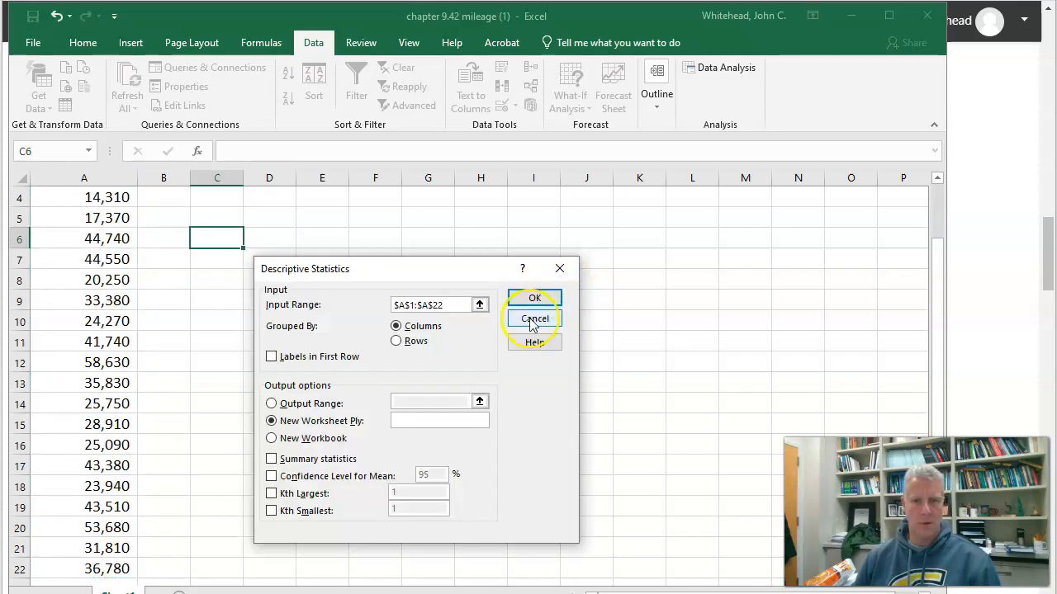
- Include first-row labels, summary statistics and a 90% confidence level for the mean, and output the results to a new worksheet
left_click(271, 357)
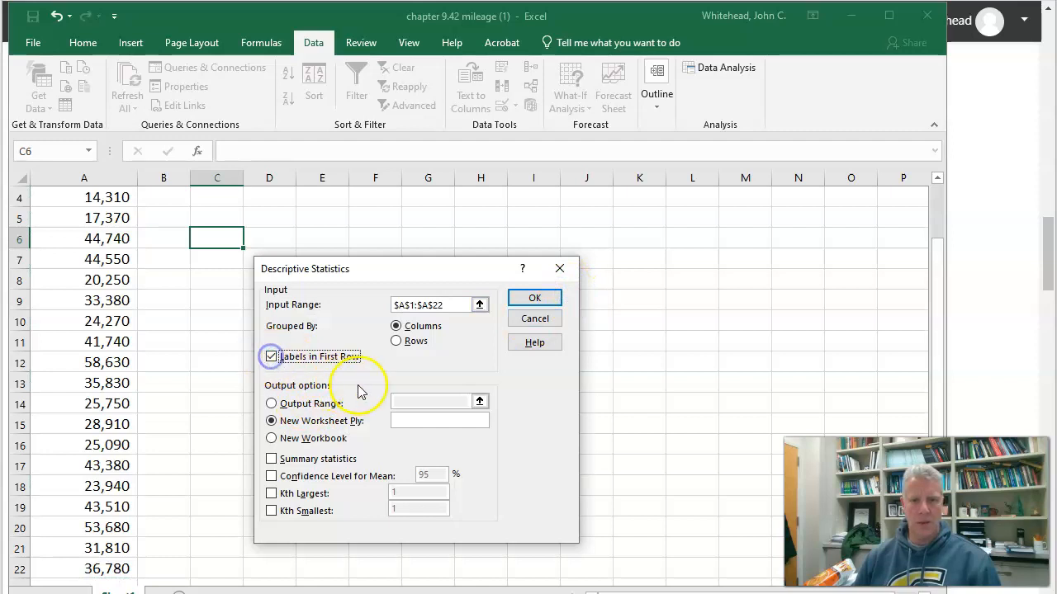
left_click(272, 459)
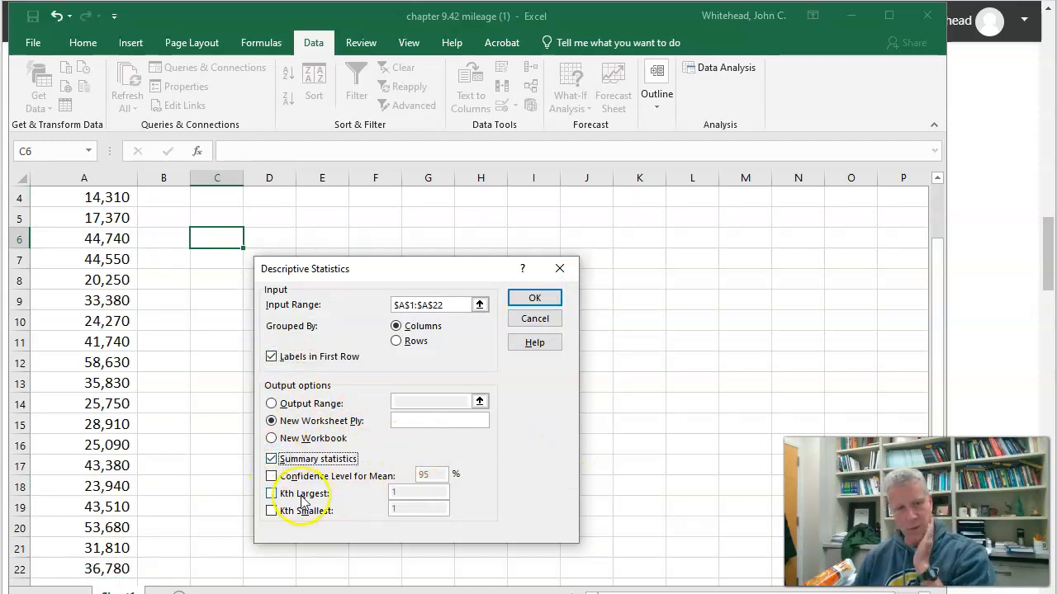
left_click(272, 476)
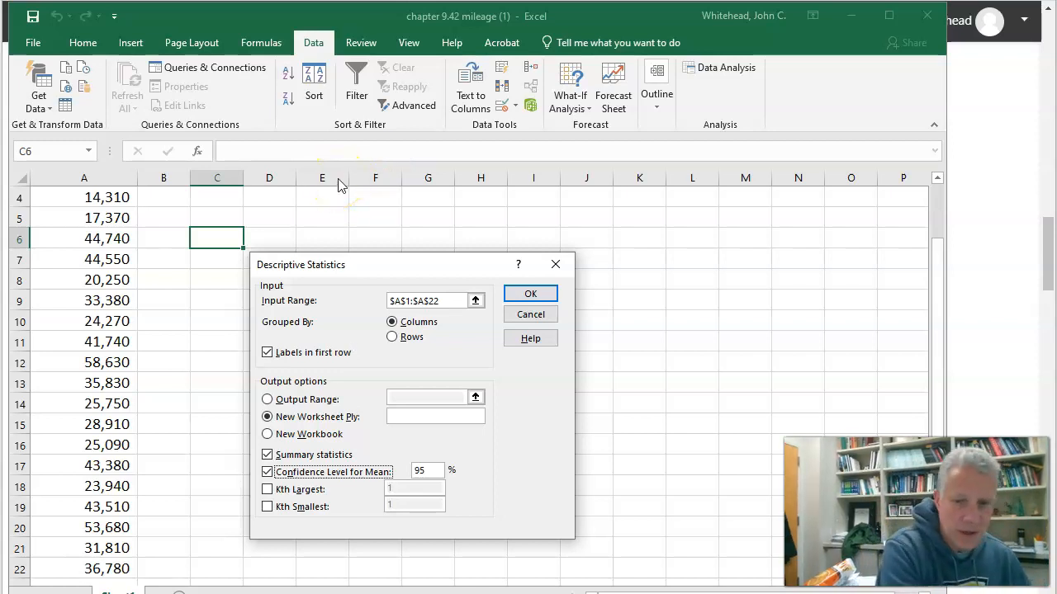
left_click(434, 471)
key("BackSpace")
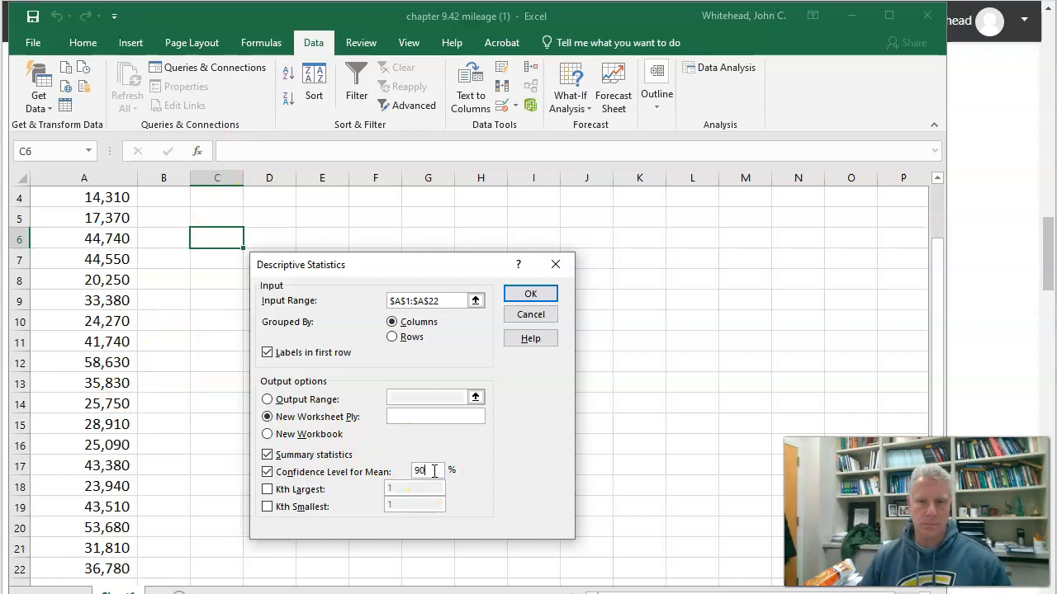
left_click(531, 295)
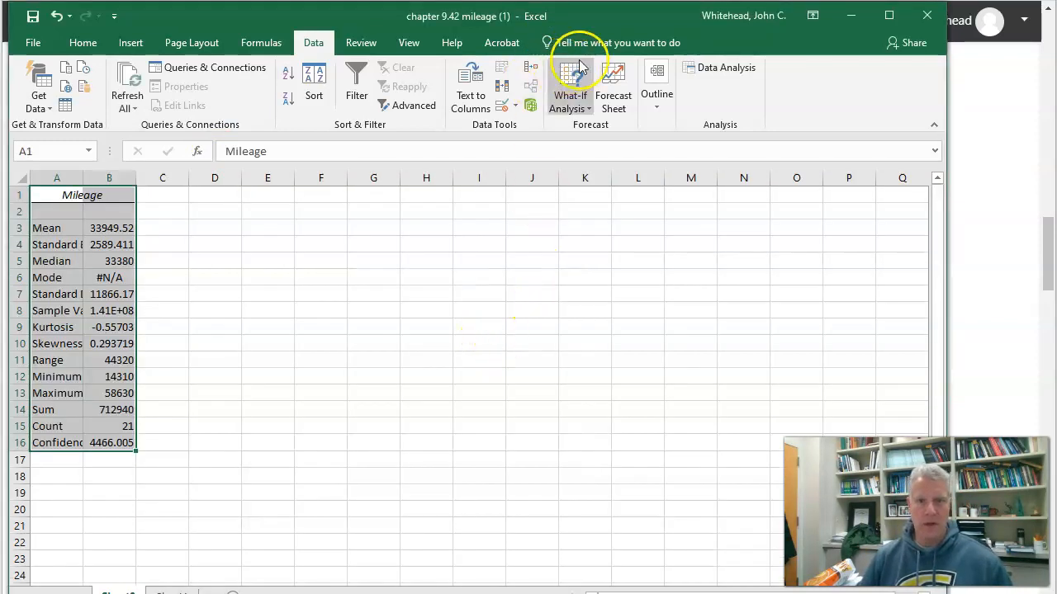
- Widen columns A and B of the statistics output and review the mean and standard error
left_click_drag(594, 24, 594, 7)
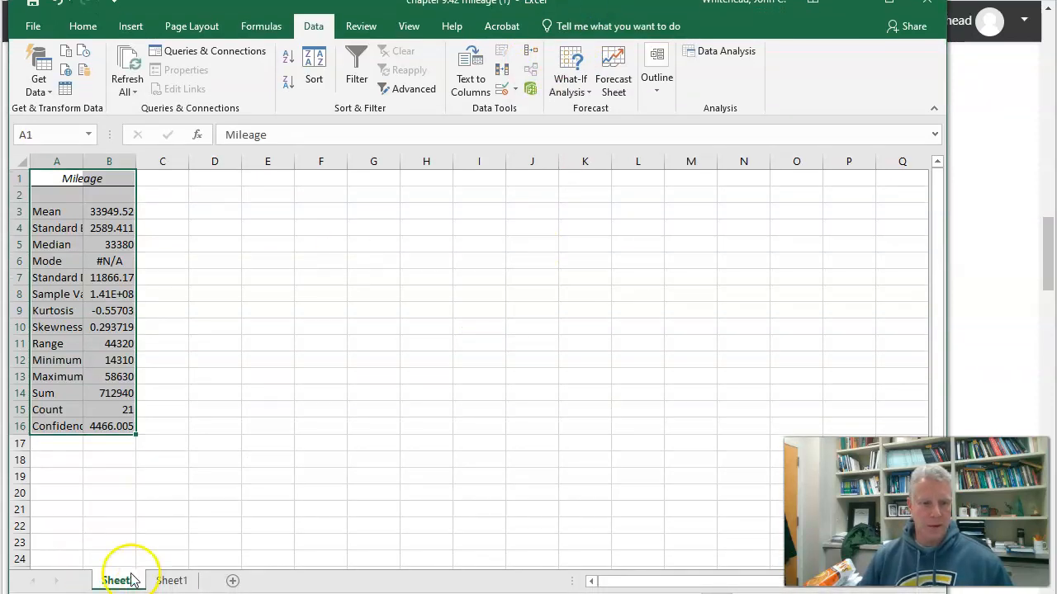
left_click(189, 199)
left_click_drag(84, 161, 207, 166)
left_click(179, 207)
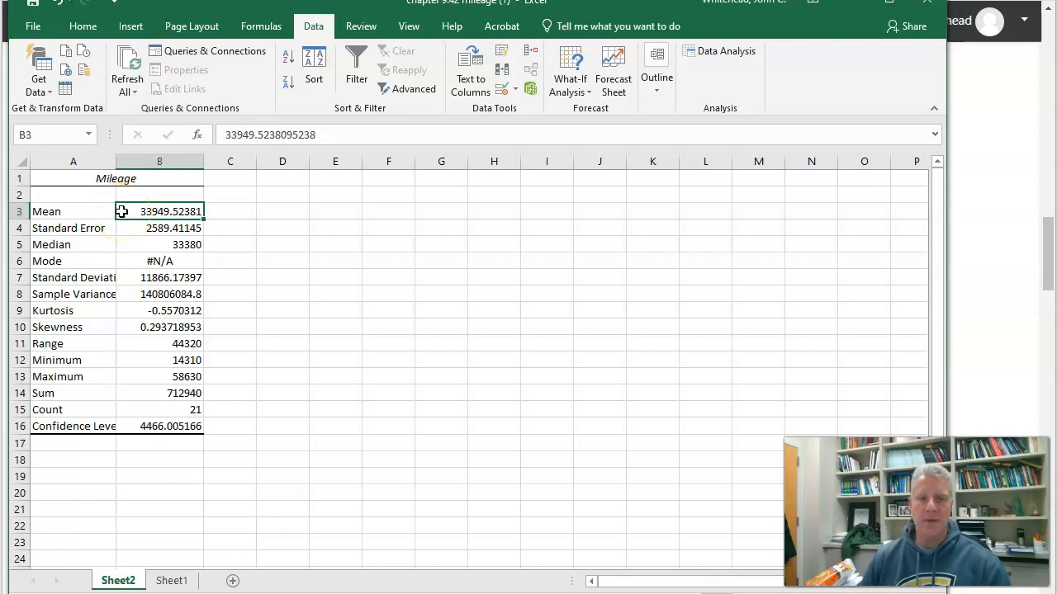
left_click(83, 212)
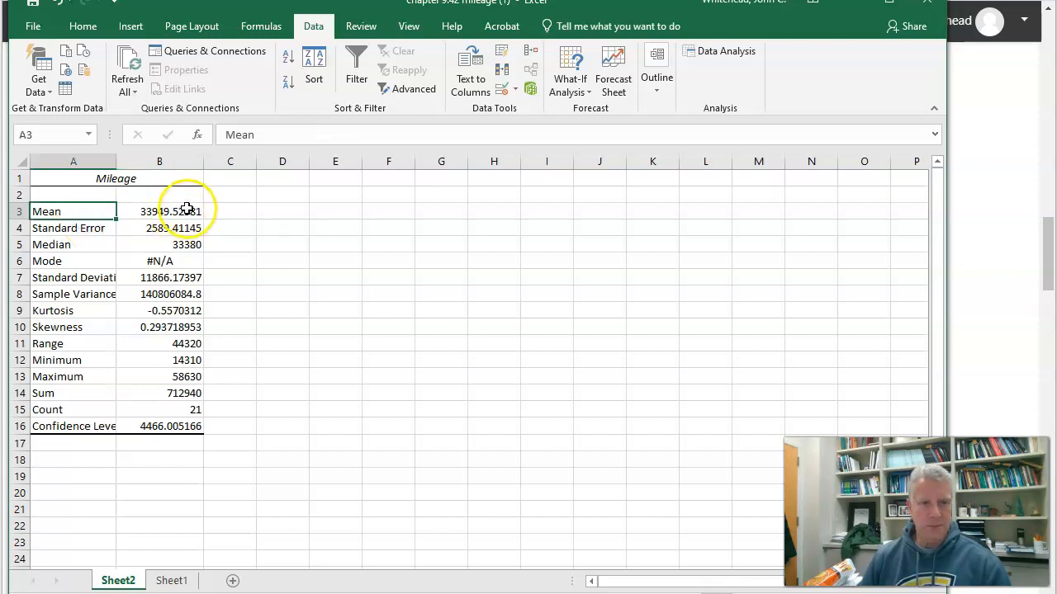
left_click(97, 230)
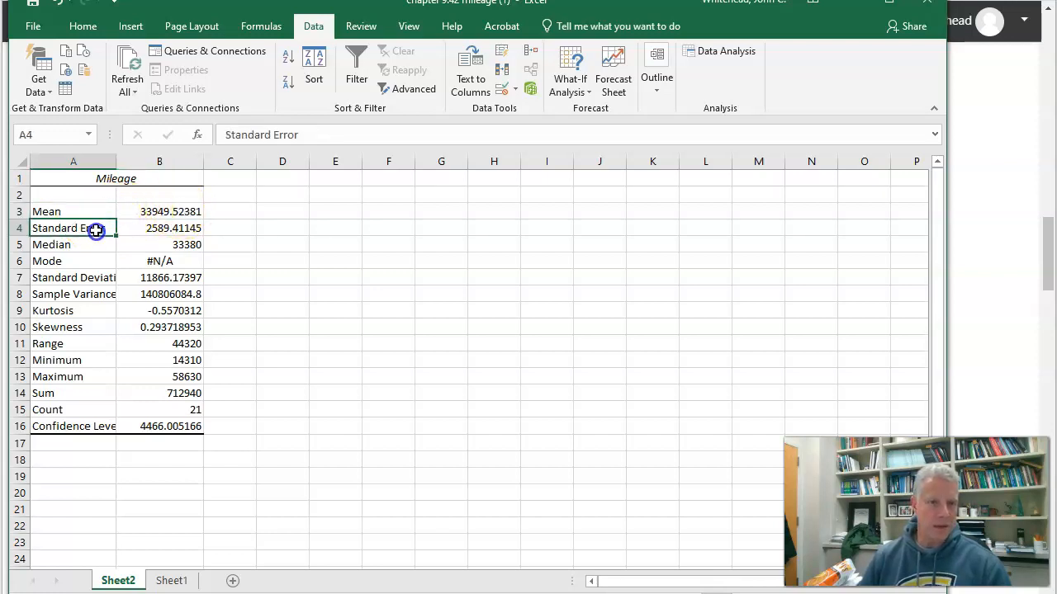
- Calculate the t statistic in D3 with the formula =(b3-30000)/b4
left_click(280, 211)
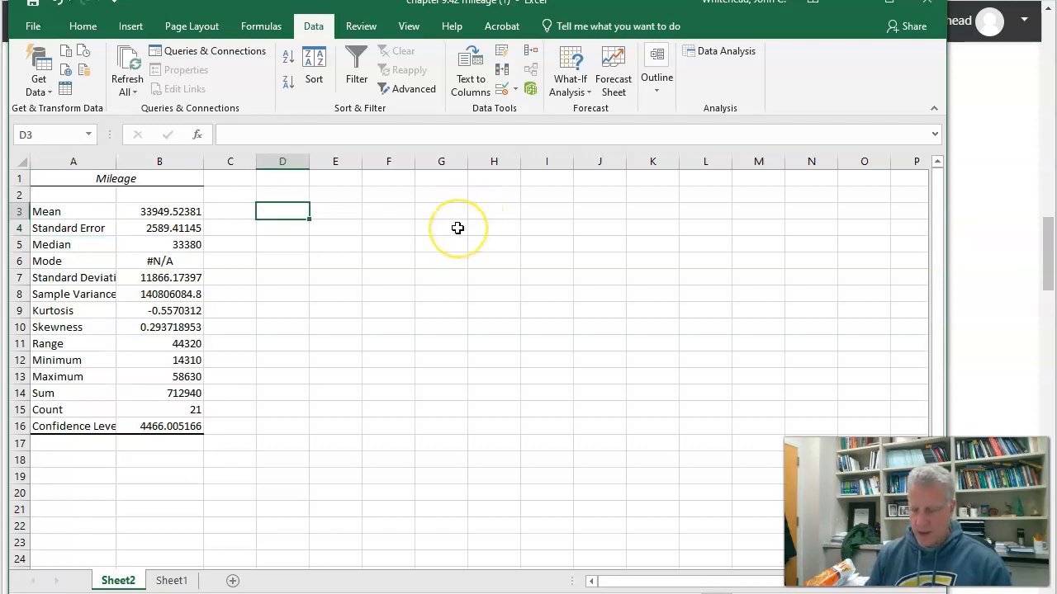
type("=")
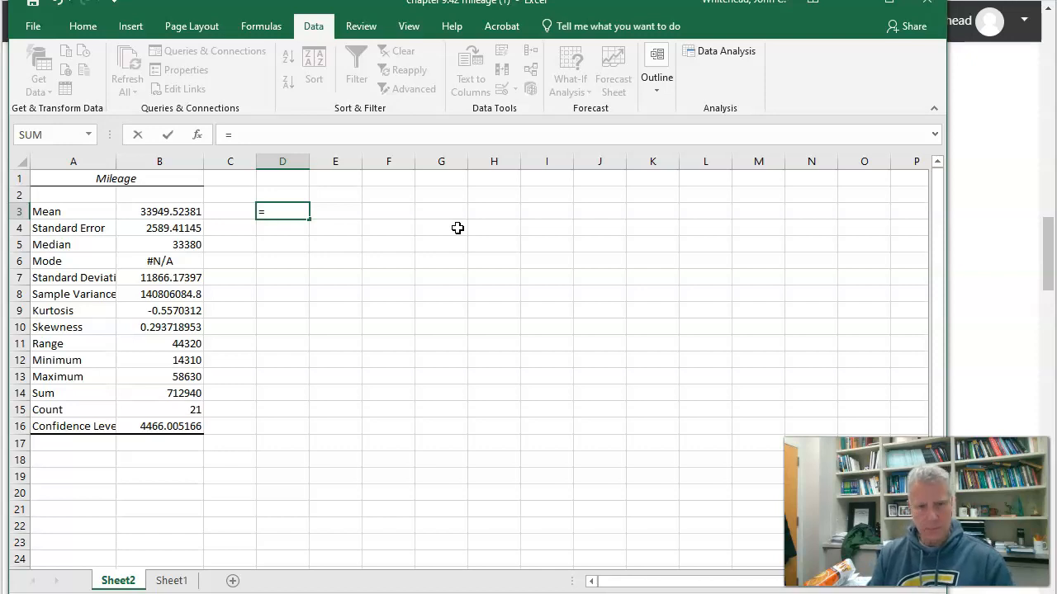
type("b3")
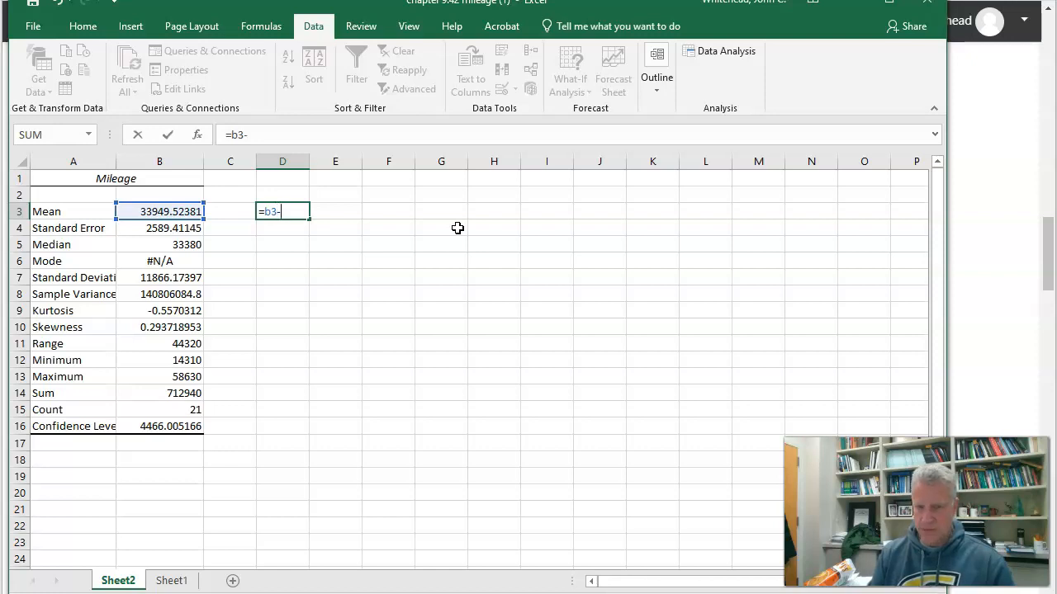
type("-30000")
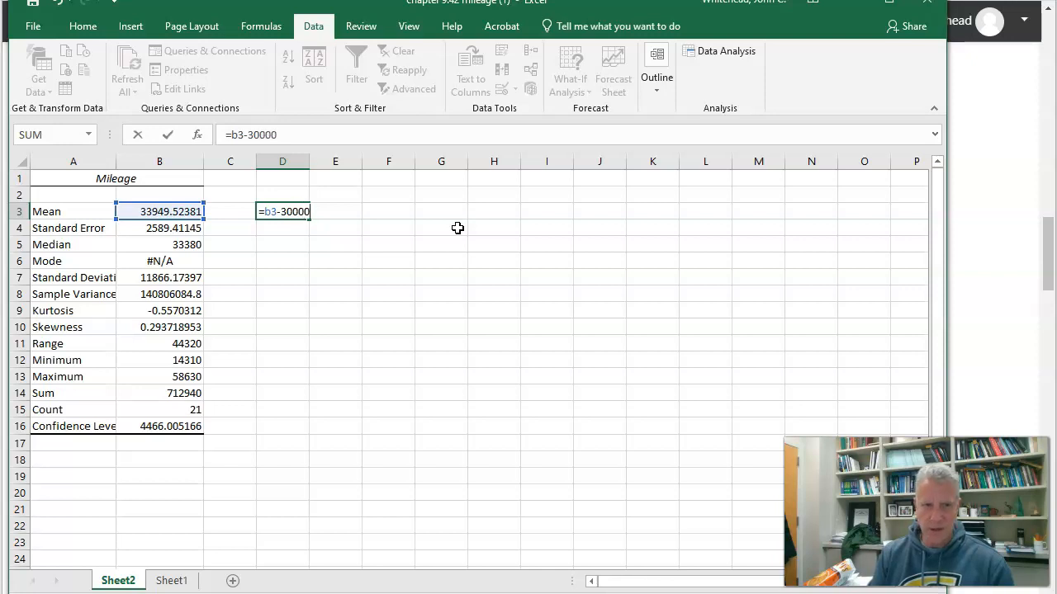
left_click(232, 135)
type("(")
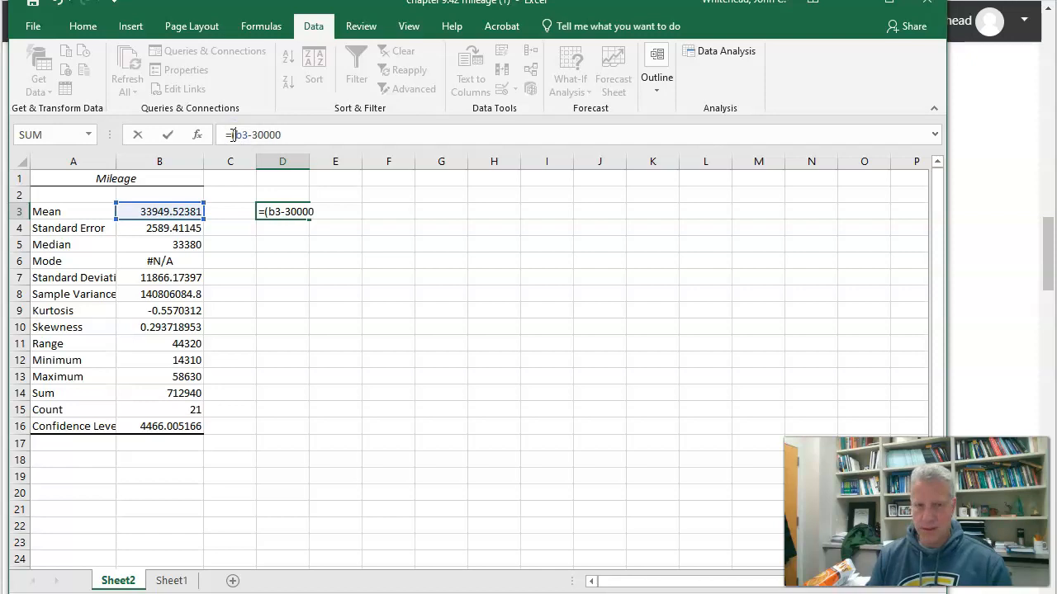
left_click(289, 134)
type(")")
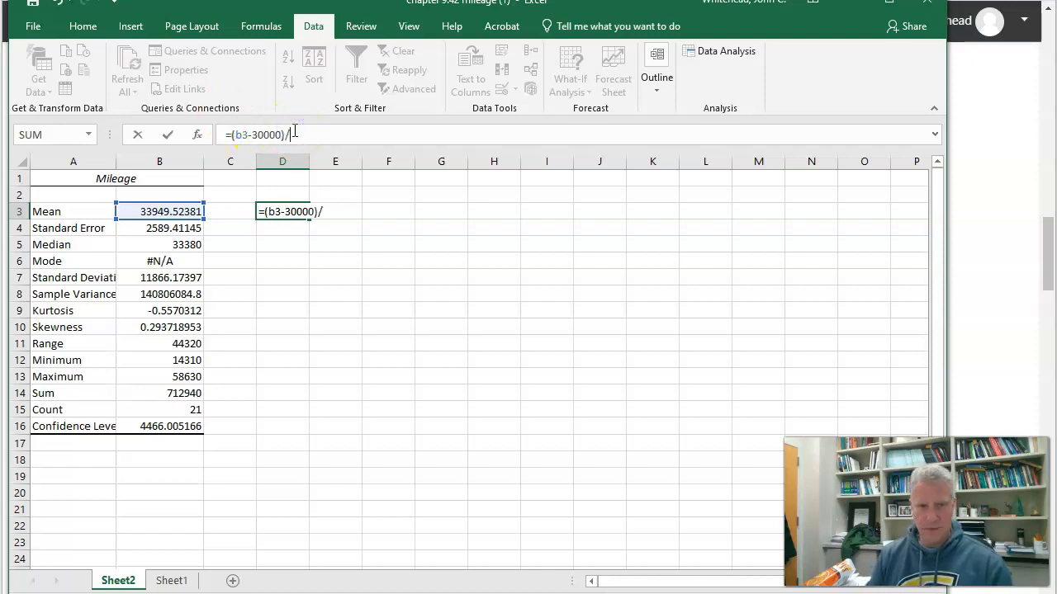
type("/b4")
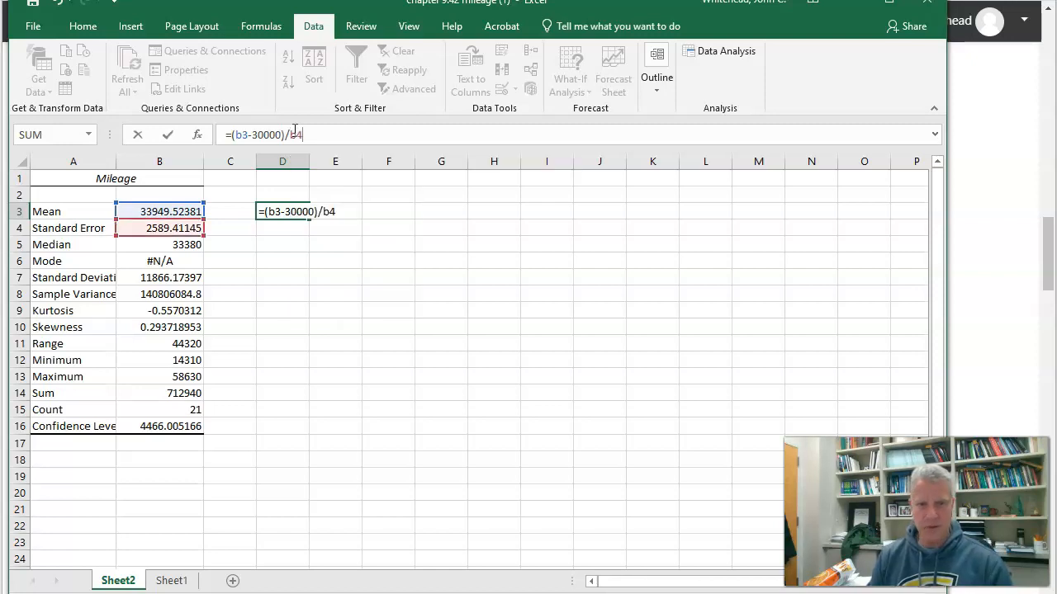
key("Return")
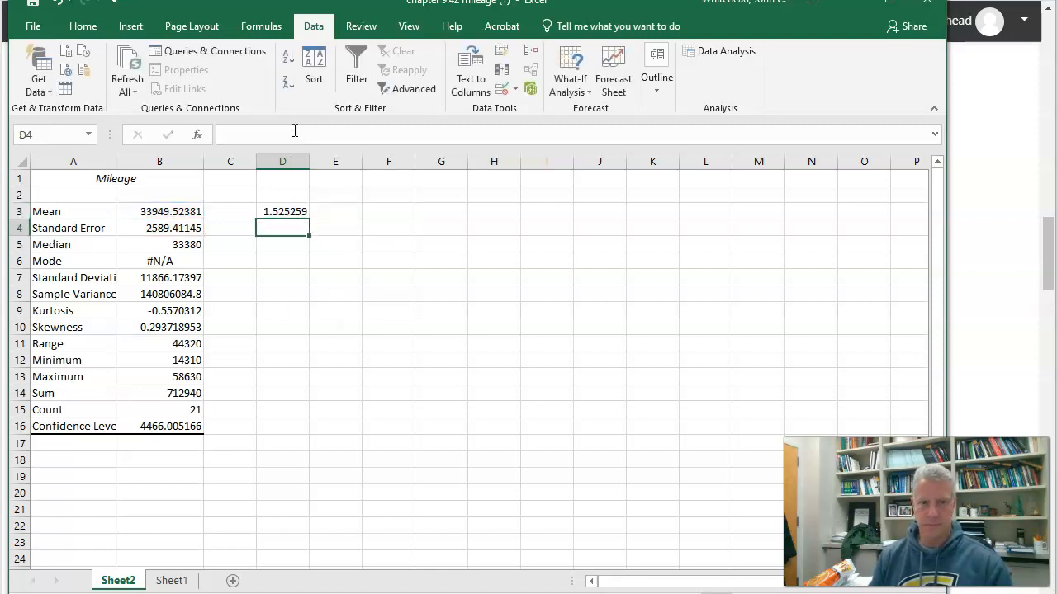
- Label the calculated statistic by entering t-calc in D2
left_click(290, 195)
type("t-calc")
key("Return")
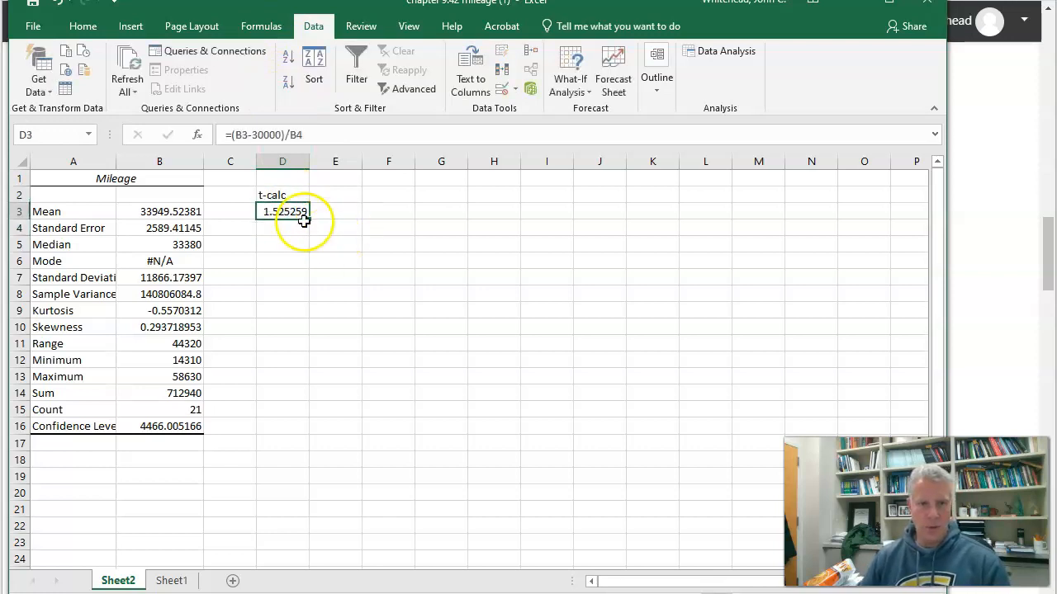
- Reduce the t statistic in D3 to two decimal places
left_click(87, 29)
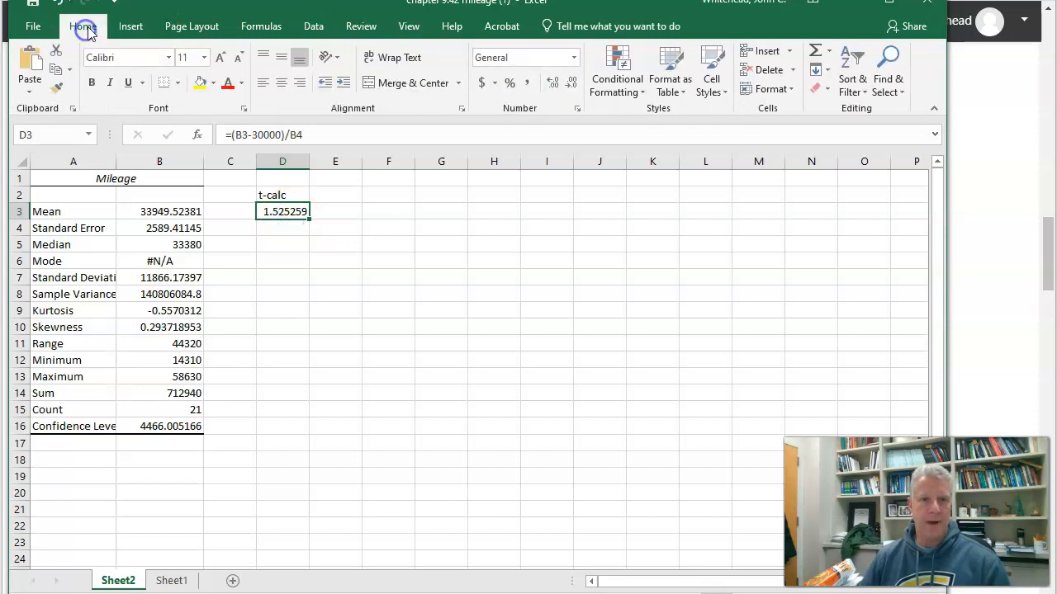
left_click(571, 82)
left_click(570, 82)
left_click(571, 83)
left_click(570, 82)
left_click(477, 274)
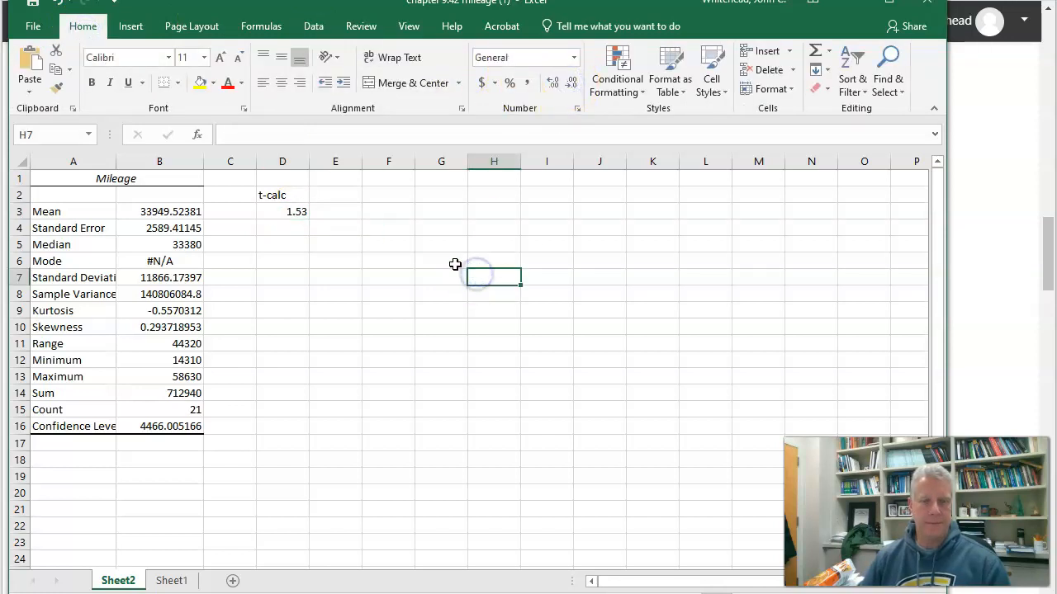
- Label the critical value column by entering t-crit in E2, beside the t-calc label
left_click(283, 212)
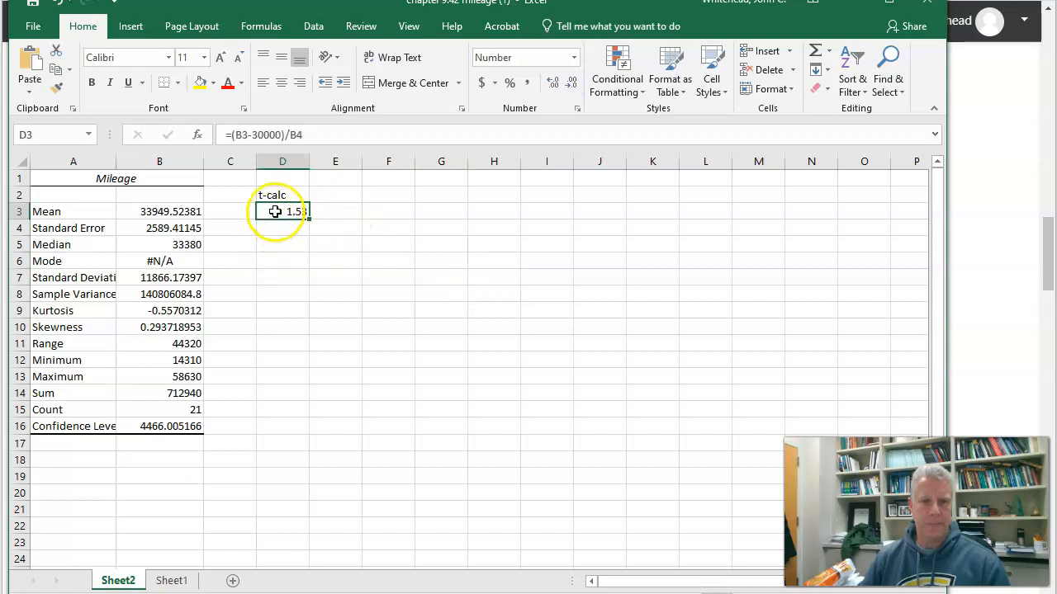
left_click_drag(278, 197, 279, 210)
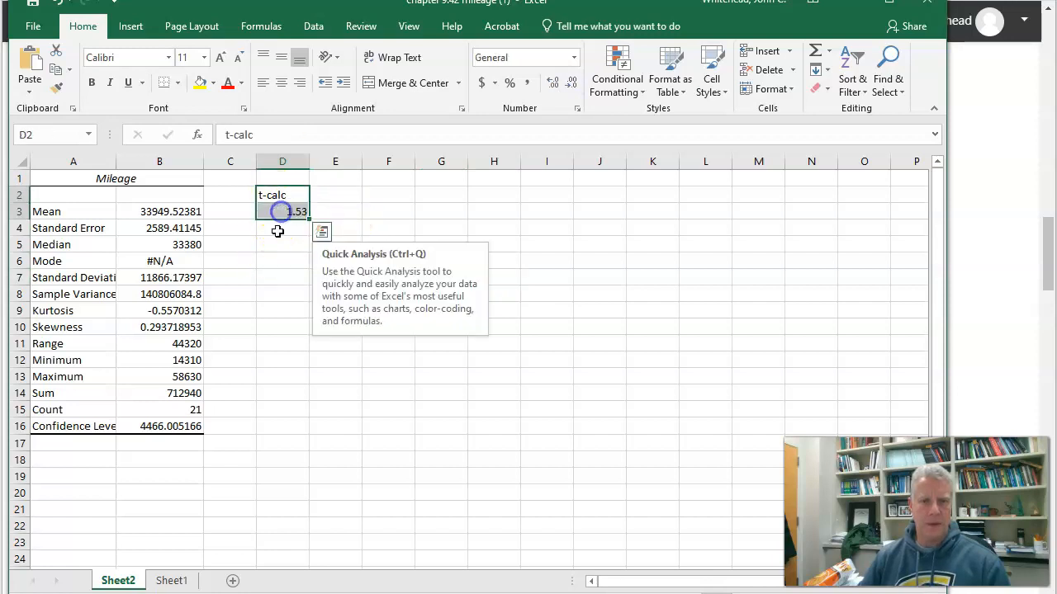
left_click(352, 193)
type("t-crit")
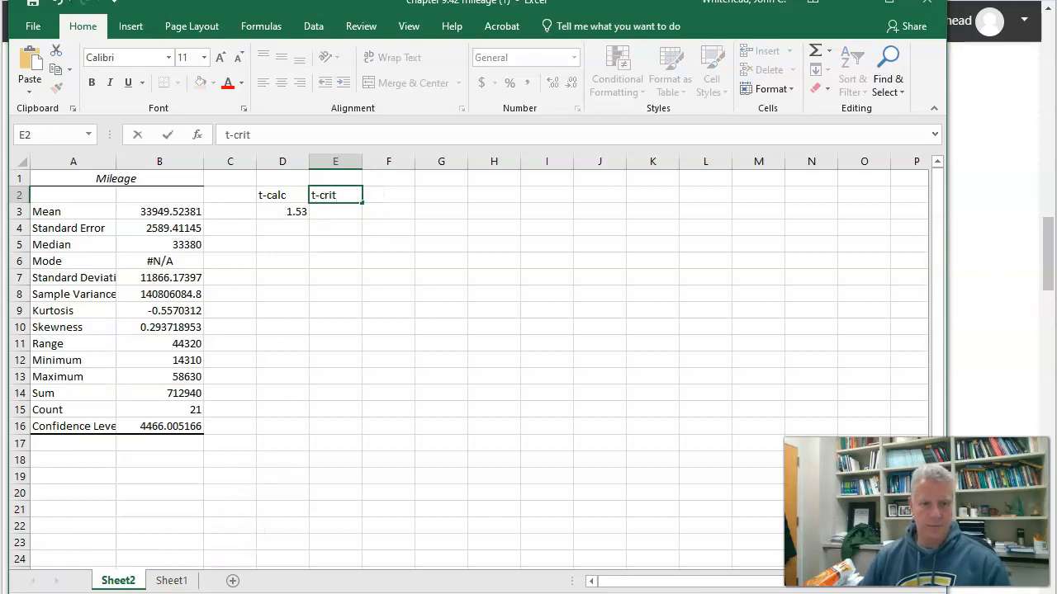
key("Return")
- Calculate the two-tailed critical t value in E3 with the formula =t.inv.2t(.10,b15-1)
left_click(339, 212)
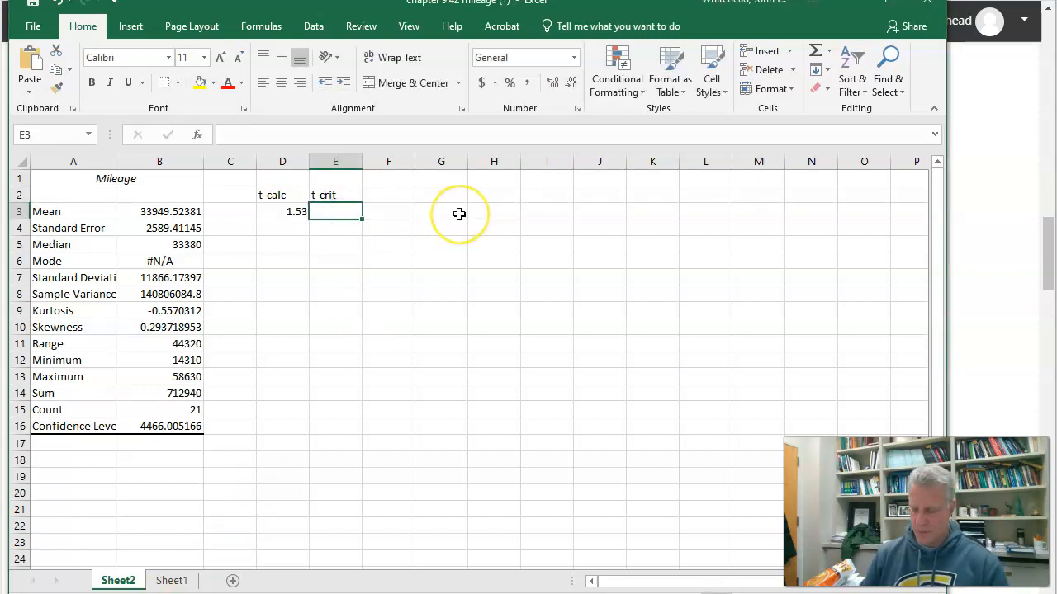
type("=")
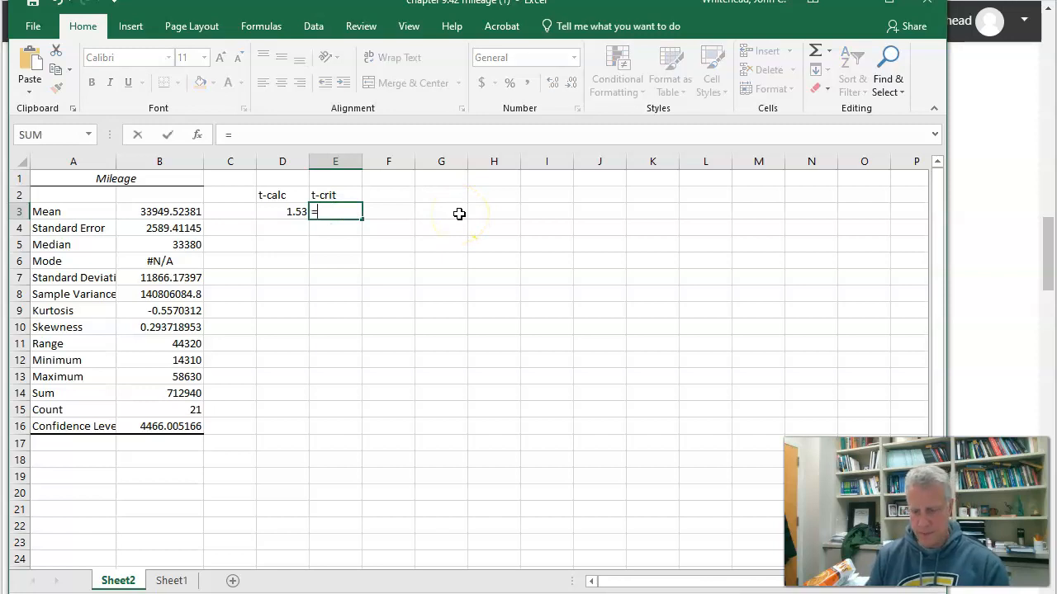
type("t.")
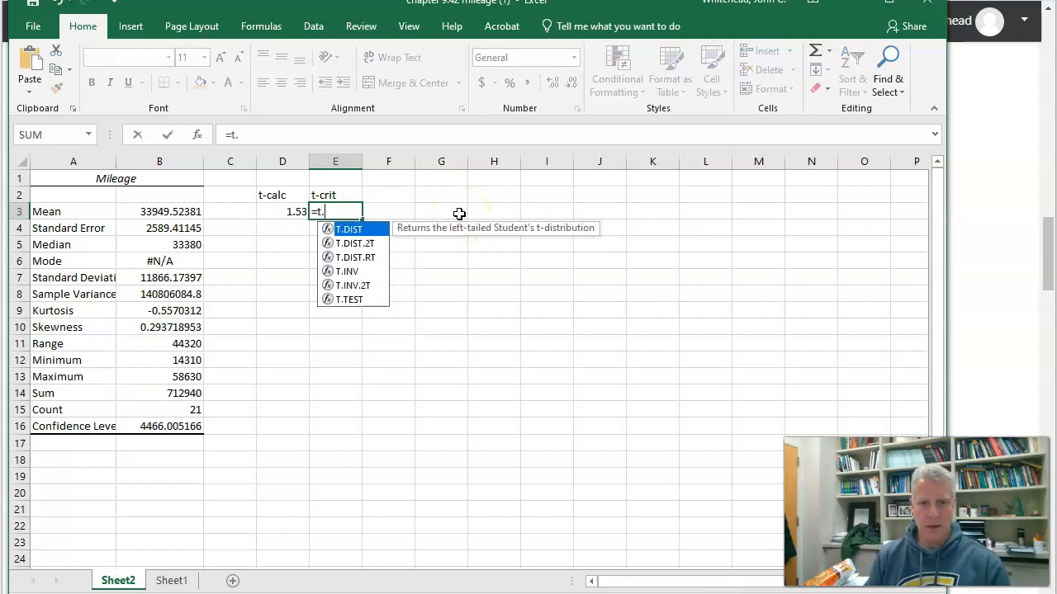
type("inv.2t")
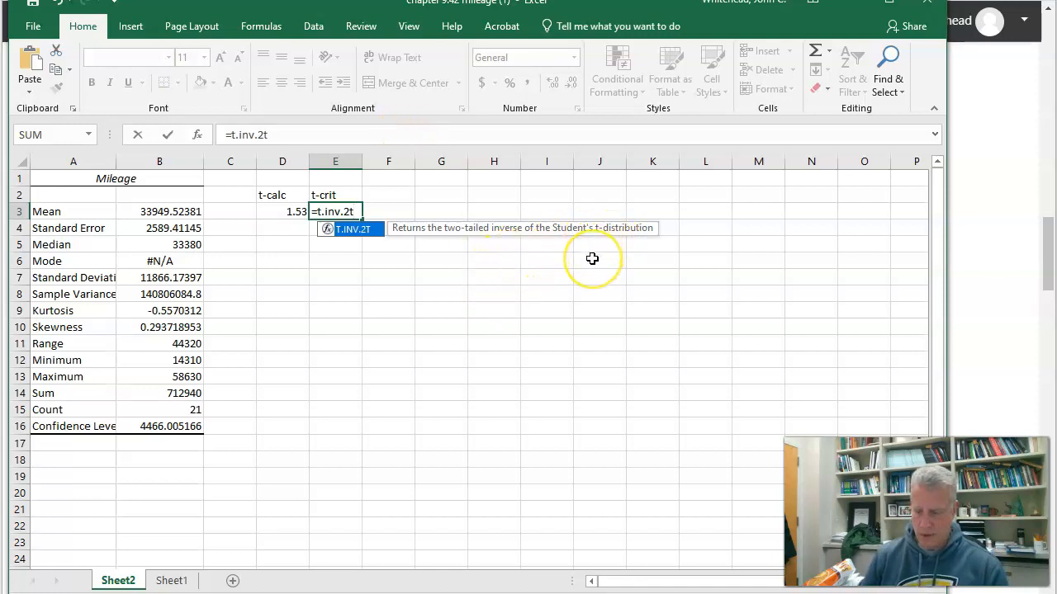
type("(")
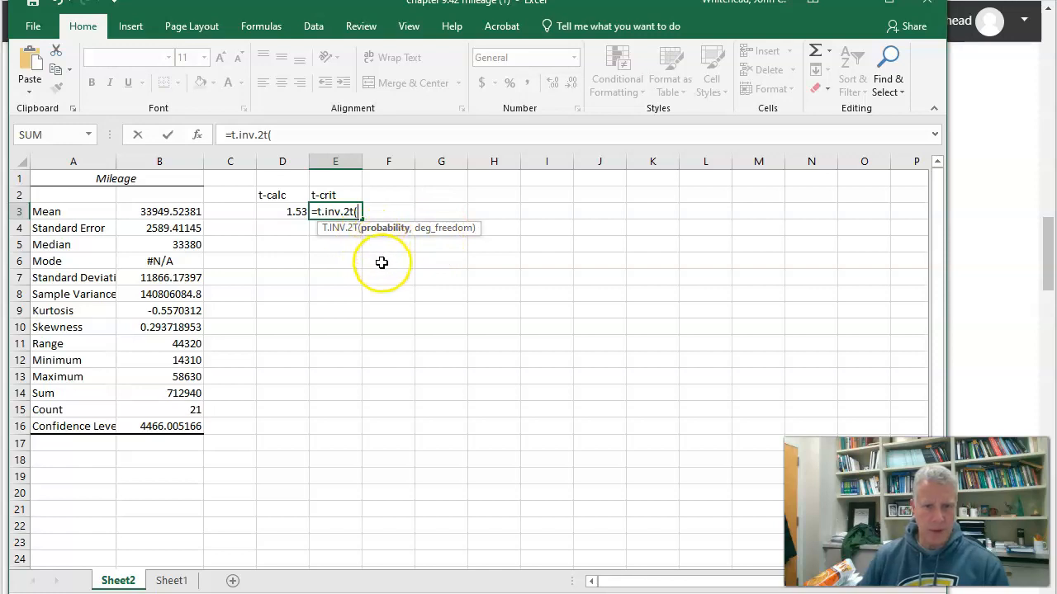
type(".10")
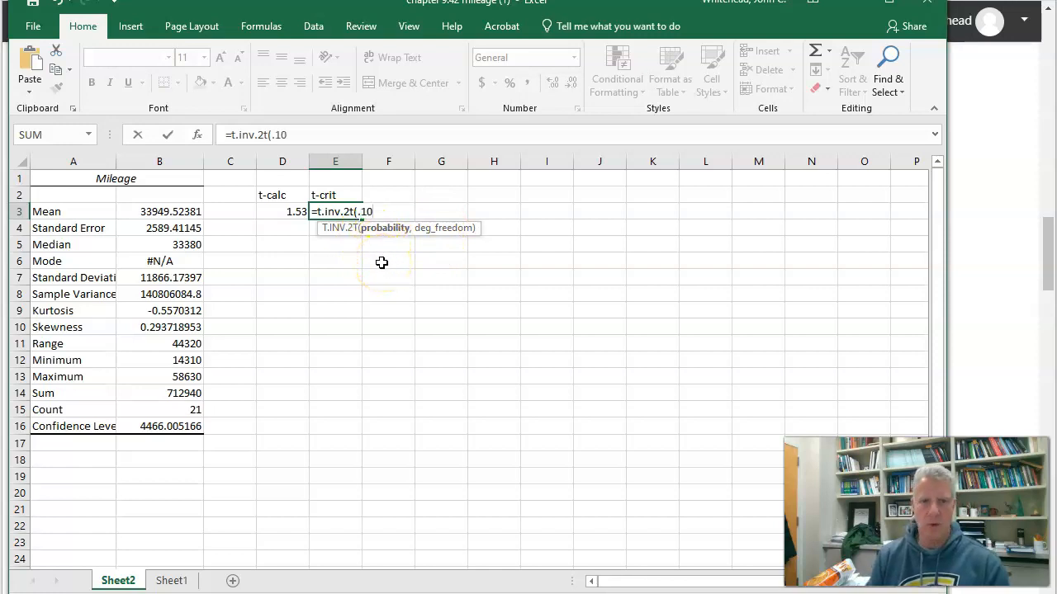
type(",")
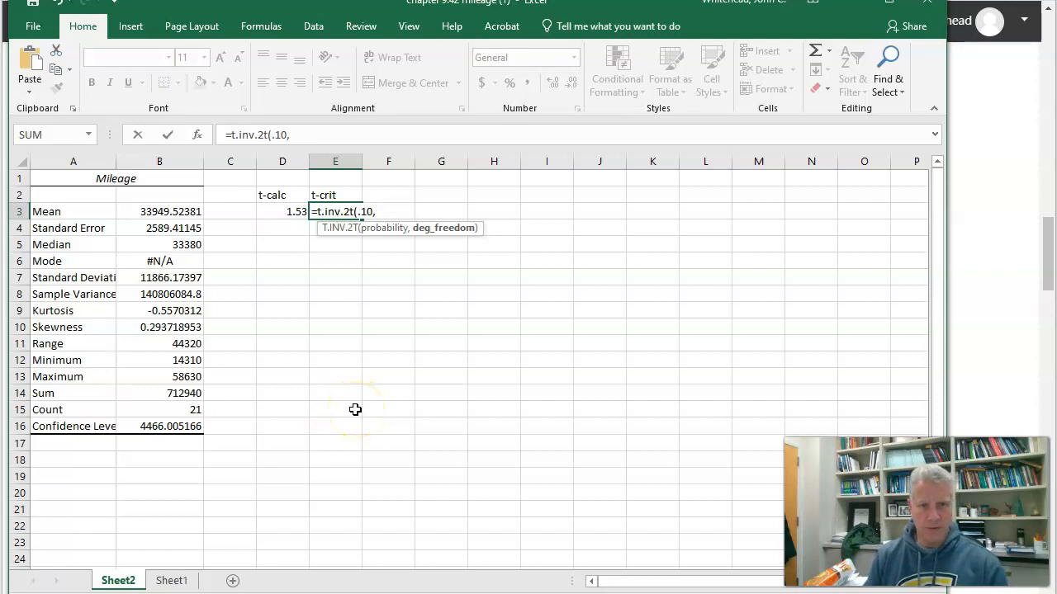
type("b15-")
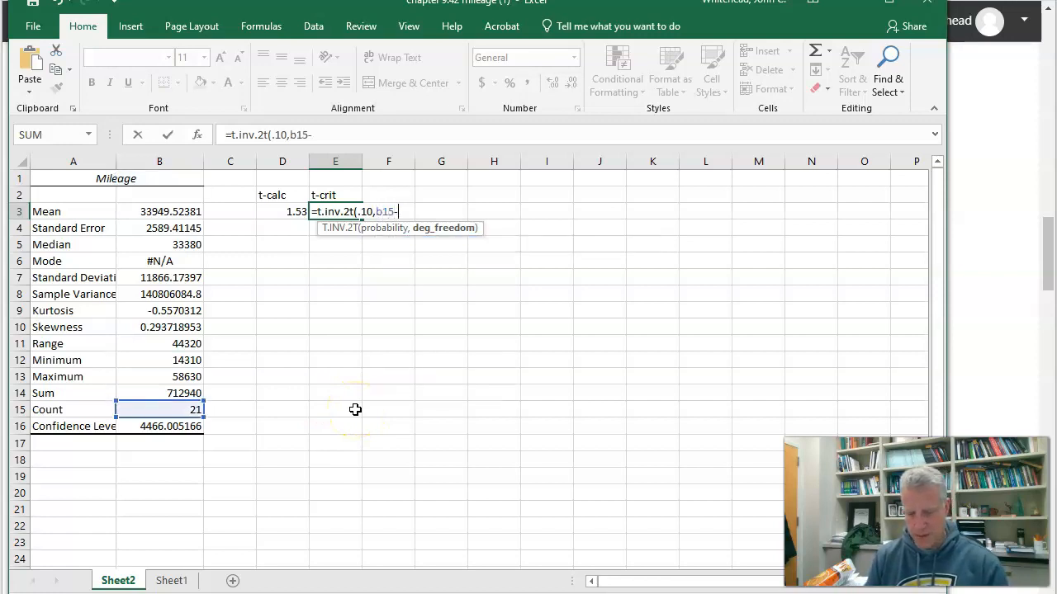
type("1)")
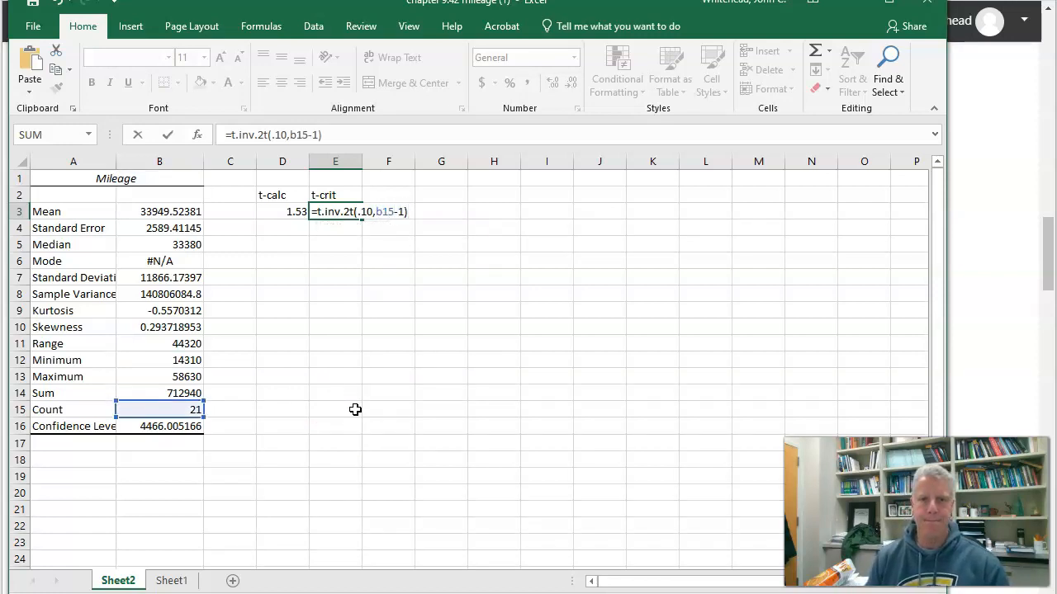
key("Return")
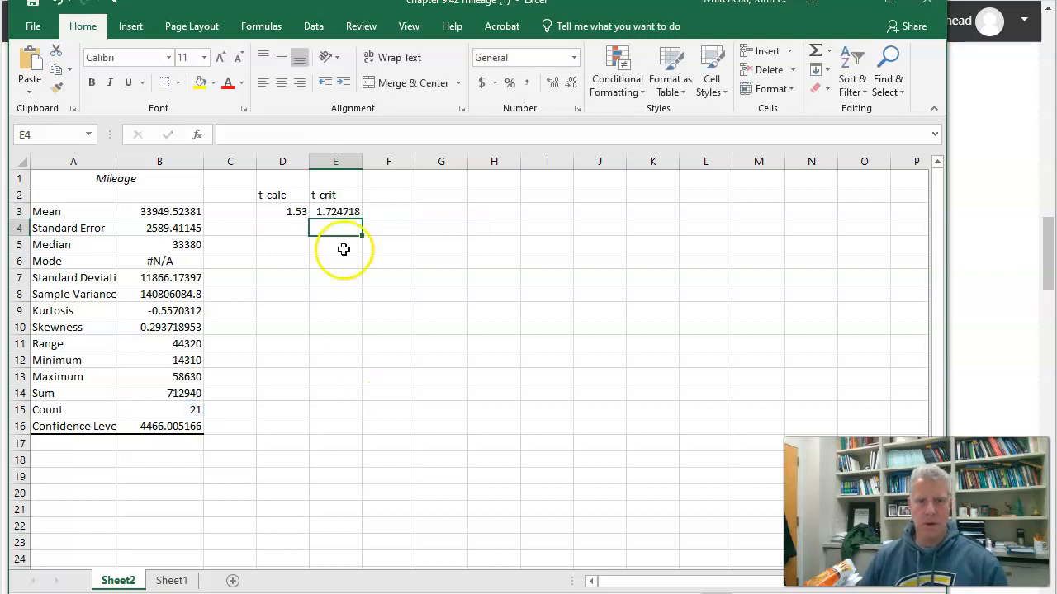
- Reduce the critical t value in E3 to two decimal places
left_click(328, 209)
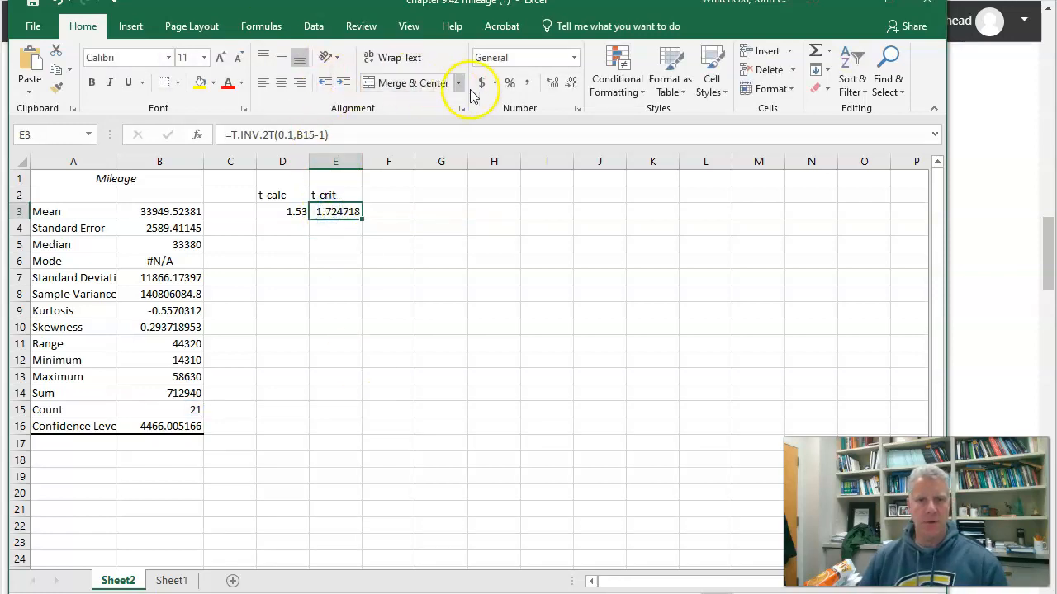
left_click(568, 84)
left_click(569, 84)
left_click(569, 83)
left_click(569, 84)
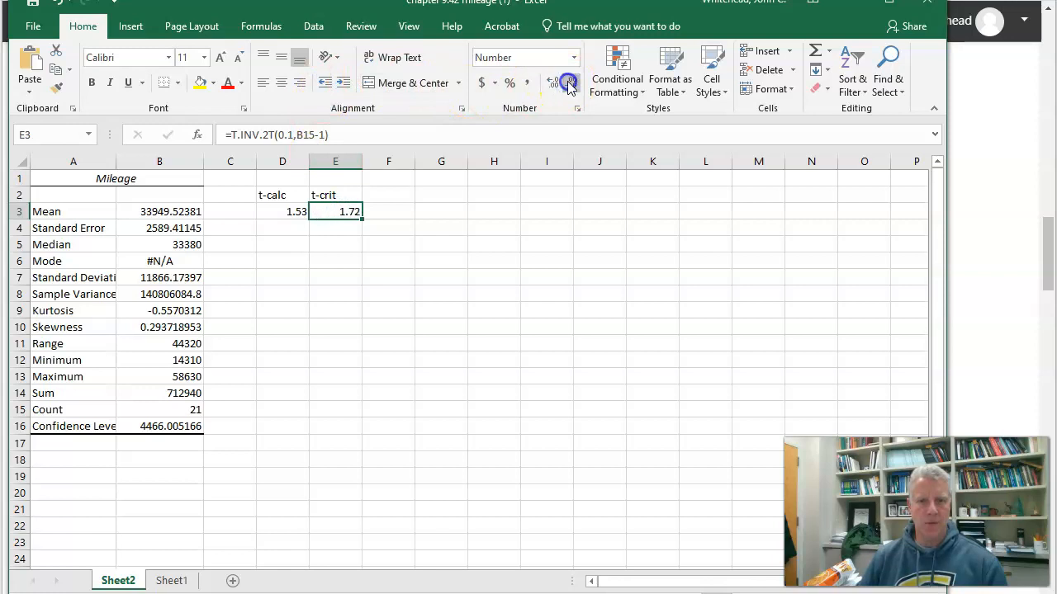
- Compare the calculated t statistic in D3 with the critical value in E3 and check the sample mean
left_click(277, 212)
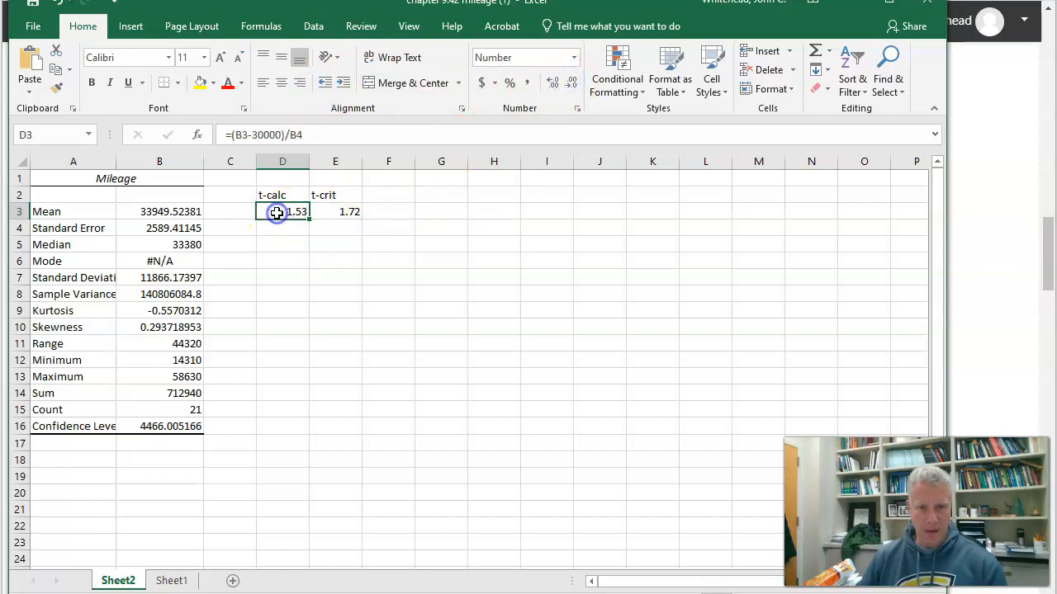
left_click(347, 211)
left_click(284, 244)
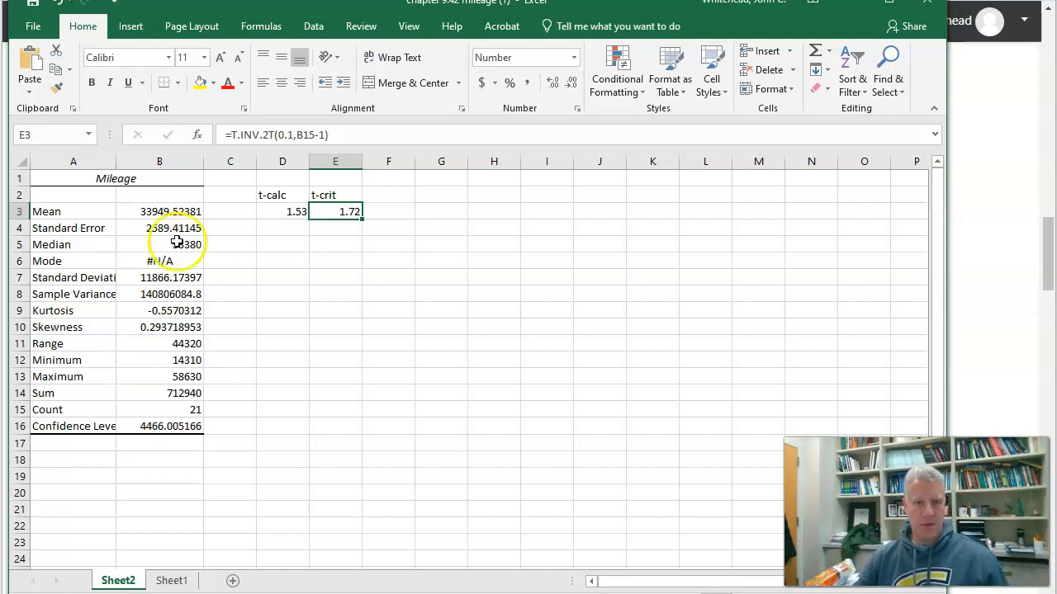
left_click(142, 212)
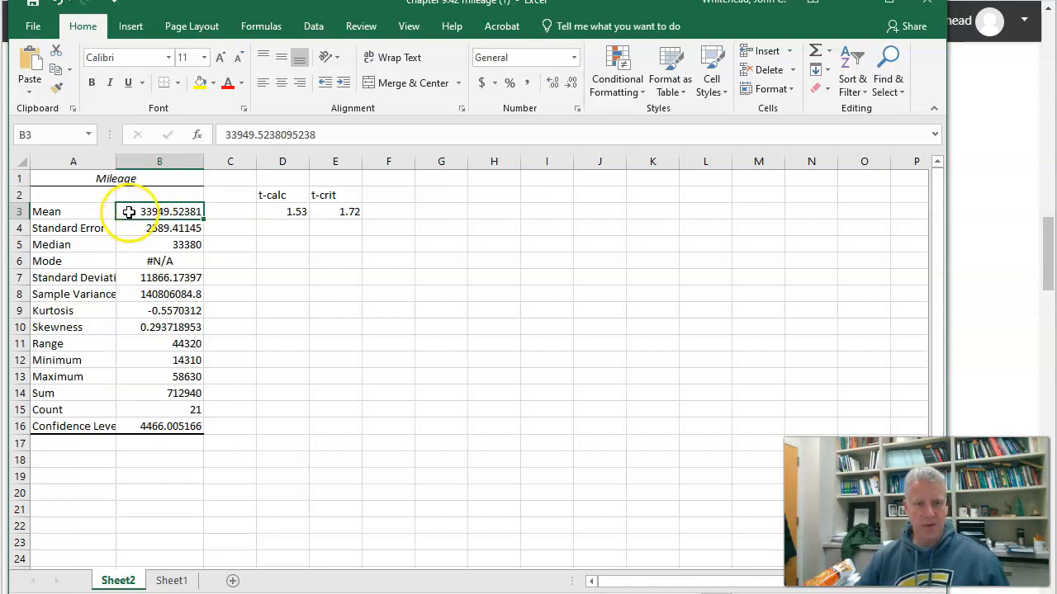
left_click(267, 302)
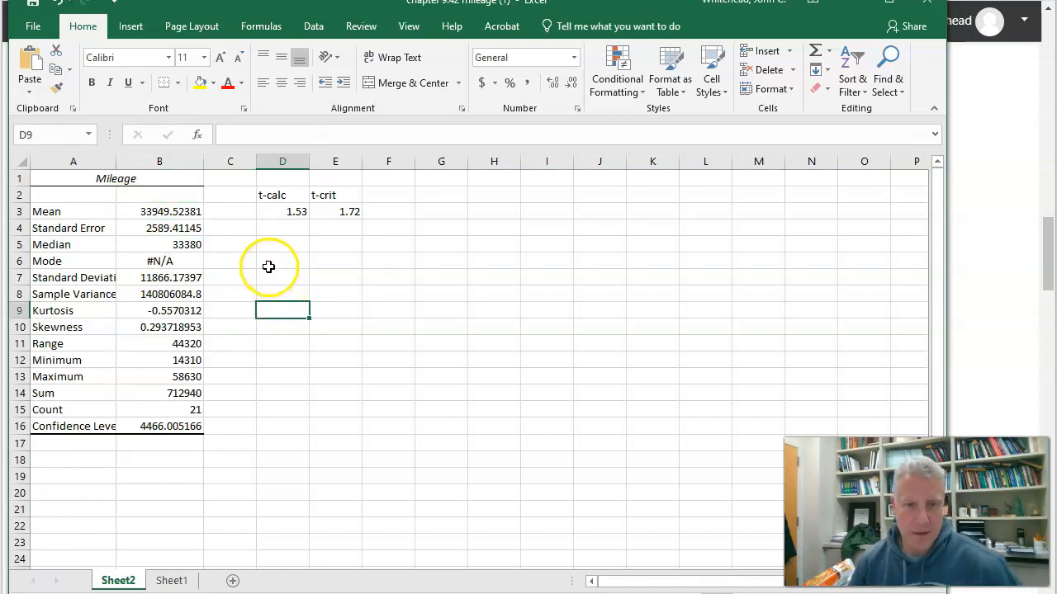
- Number the two test approaches by entering 1 in C2 and 2 in C6
left_click(238, 199)
type("1")
key("Return")
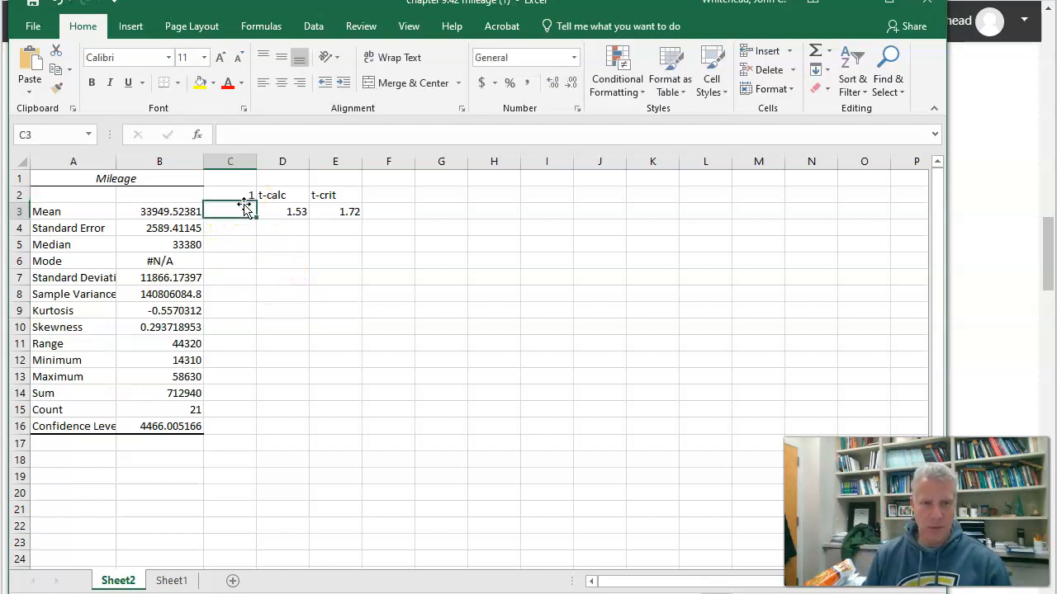
left_click(248, 261)
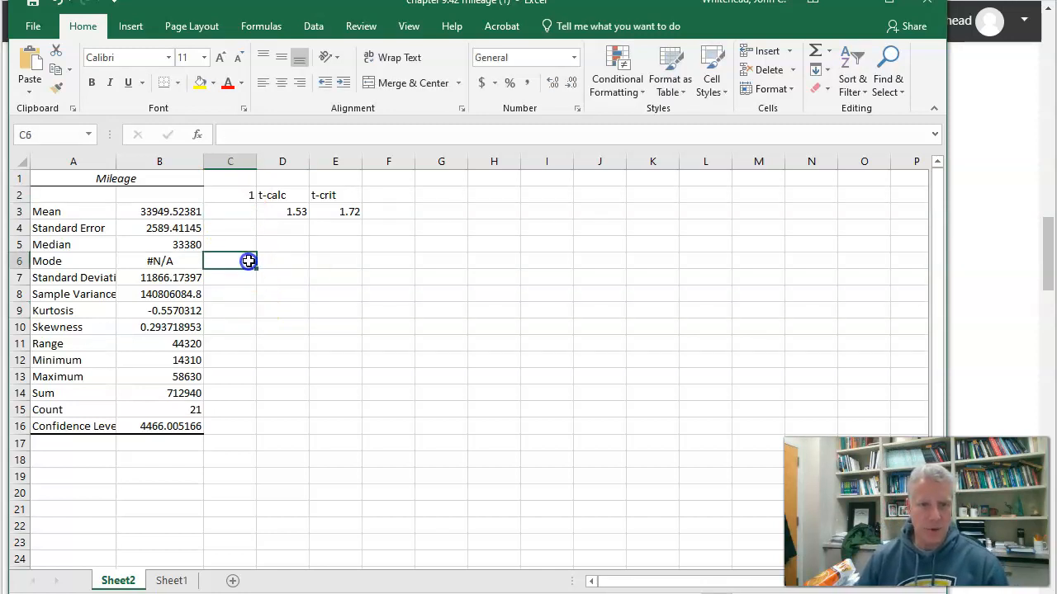
type("2")
key("Return")
- Enter the heading confidence intervals in D6 for the second approach
key("Up")
key("Right")
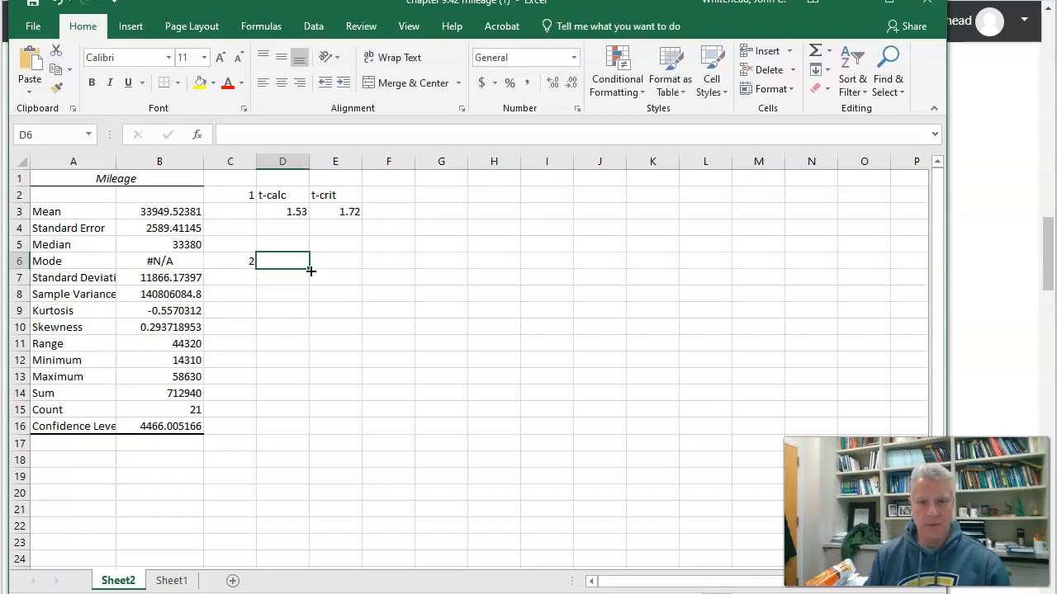
type("confidence intervals")
key("Return")
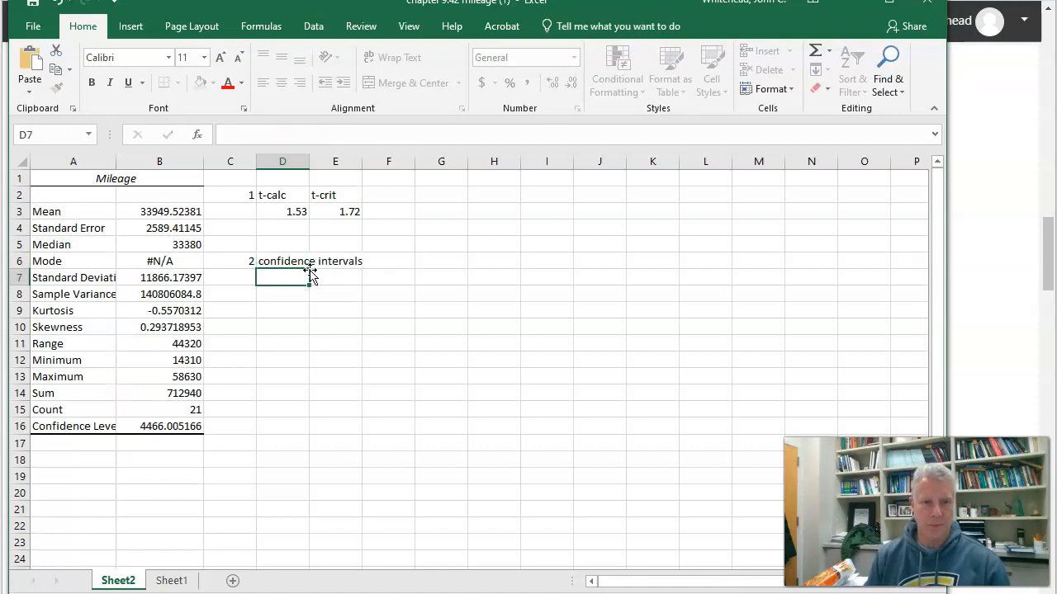
- Label the interval limits under the confidence intervals heading with LL in D7 and UL in E7
type("LL")
key("Tab")
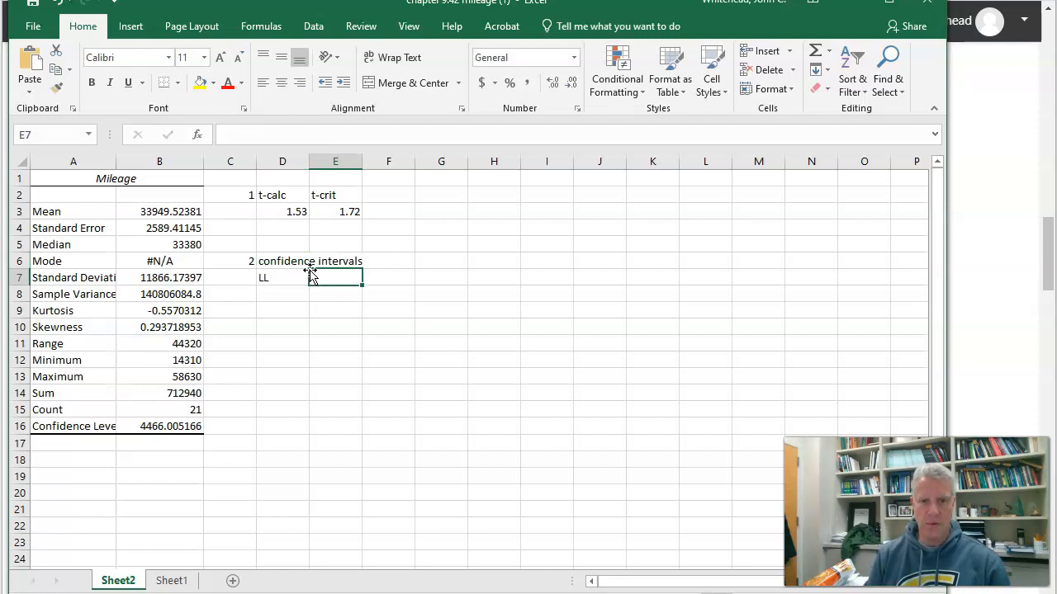
type("UL")
key("Return")
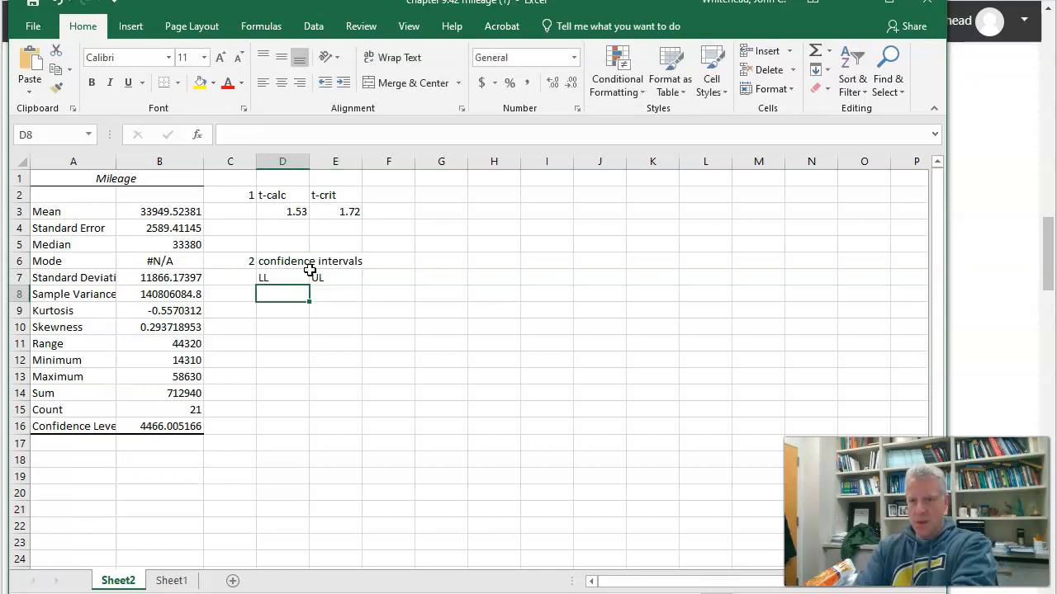
- Change the heading in D6 to read 90% confidence intervals
left_click(289, 262)
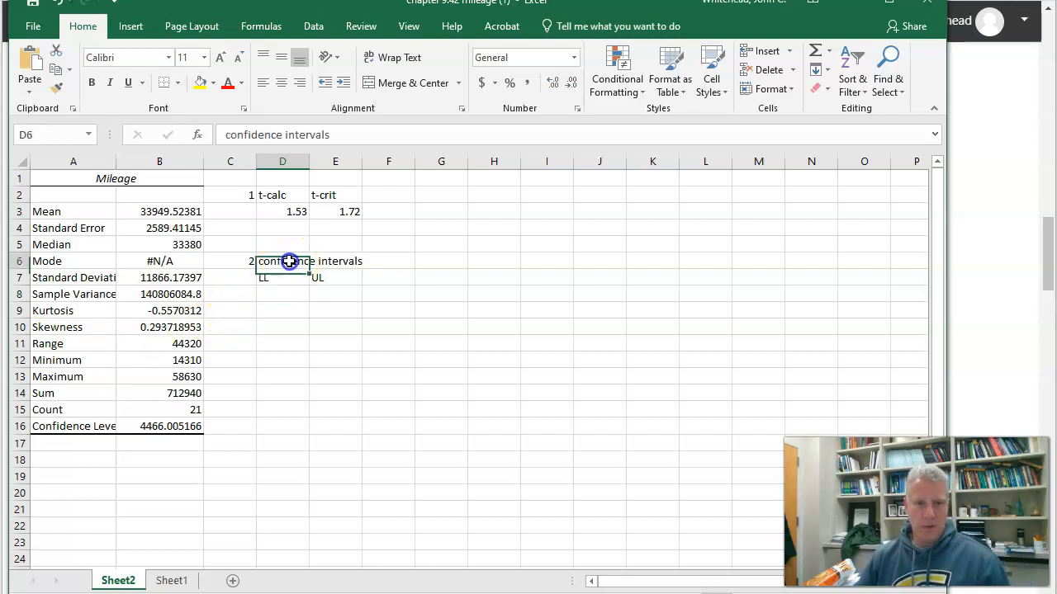
left_click(227, 135)
type("90%")
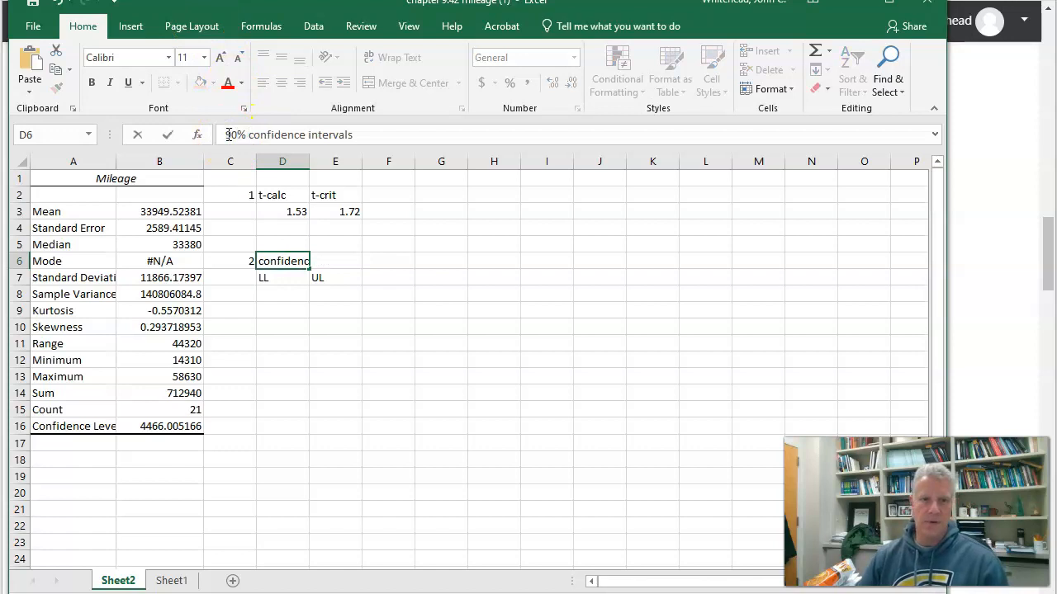
left_click(286, 325)
- Calculate the lower confidence limit in D8 with the formula =b3-b16
left_click(271, 297)
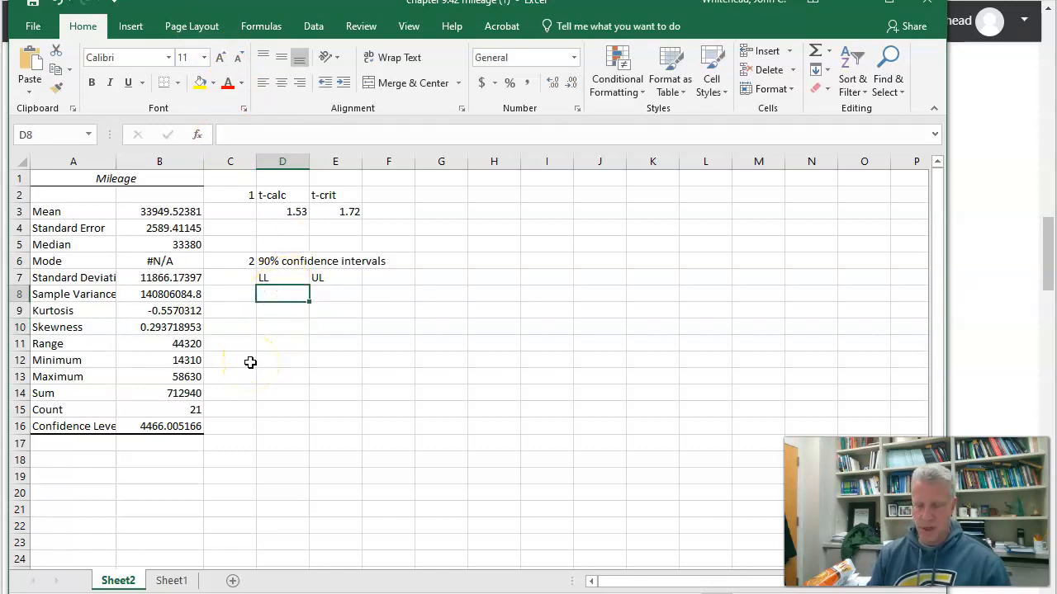
type("=")
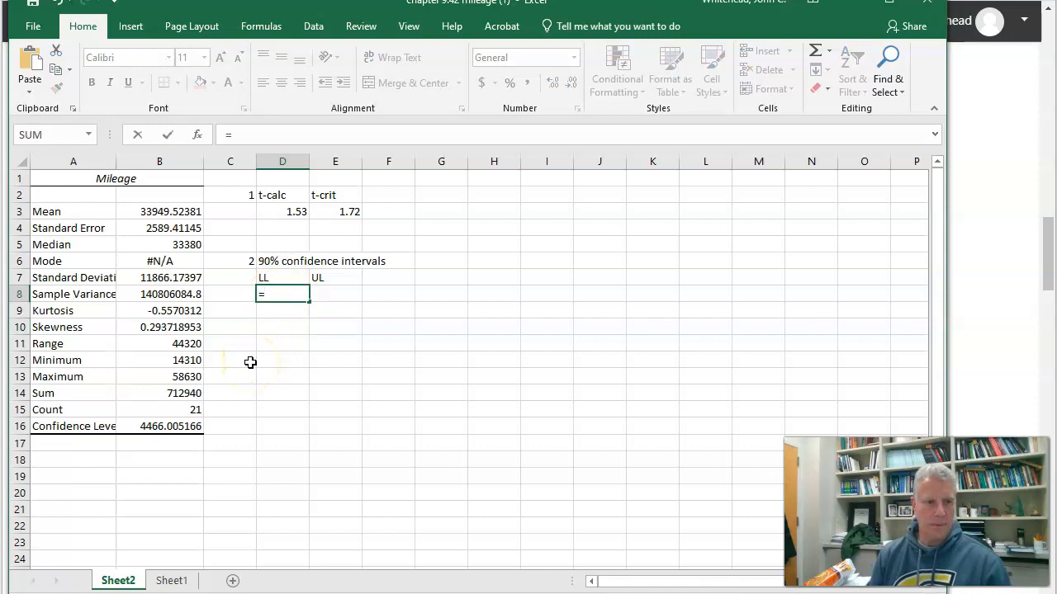
type("b3-")
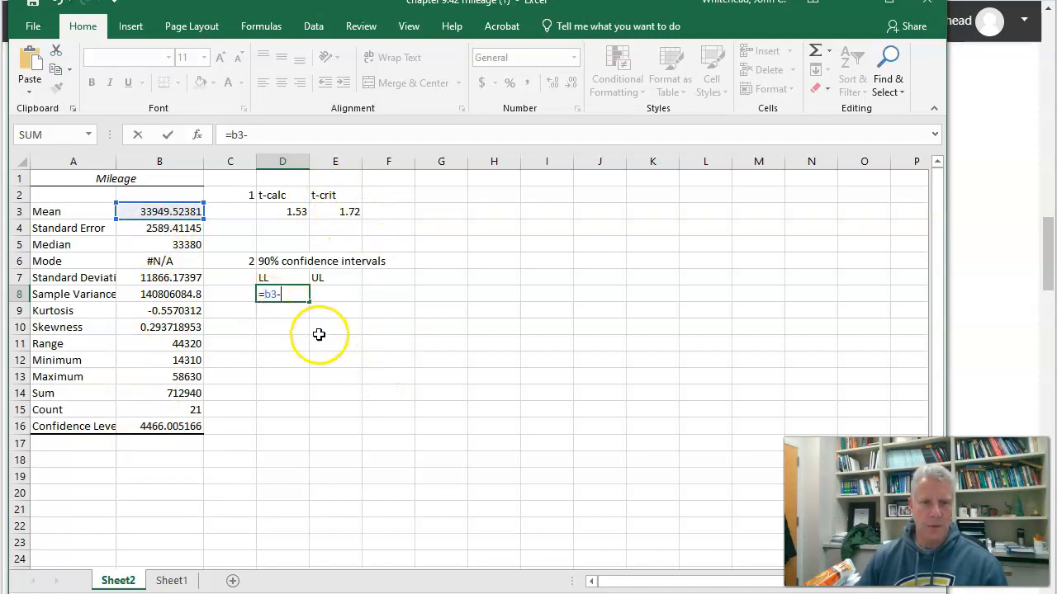
type("b16")
key("Return")
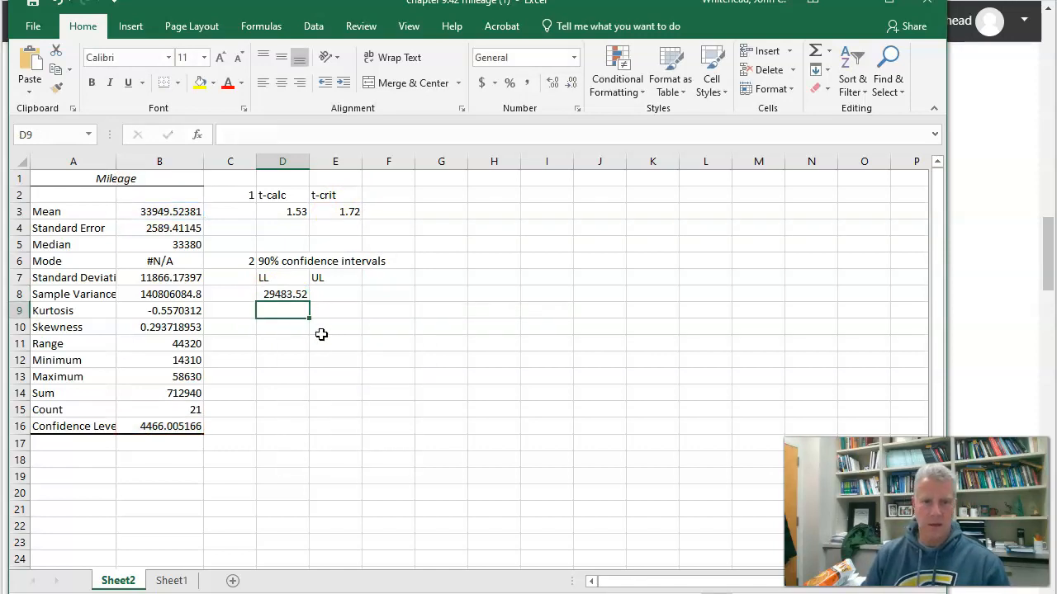
- Calculate the upper confidence limit in E8 with the formula =b3+b16
left_click(343, 295)
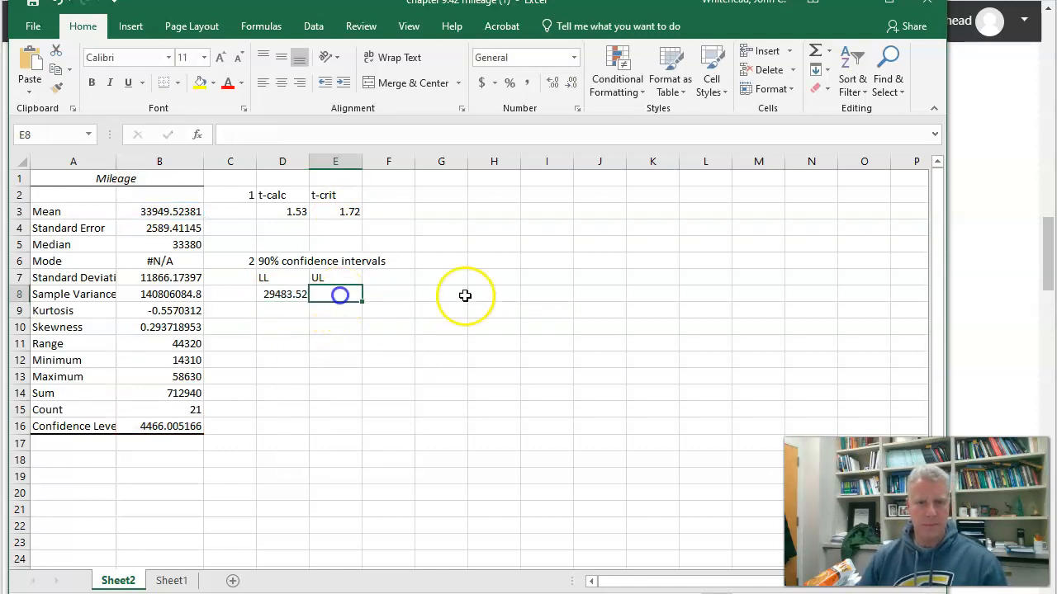
type("=")
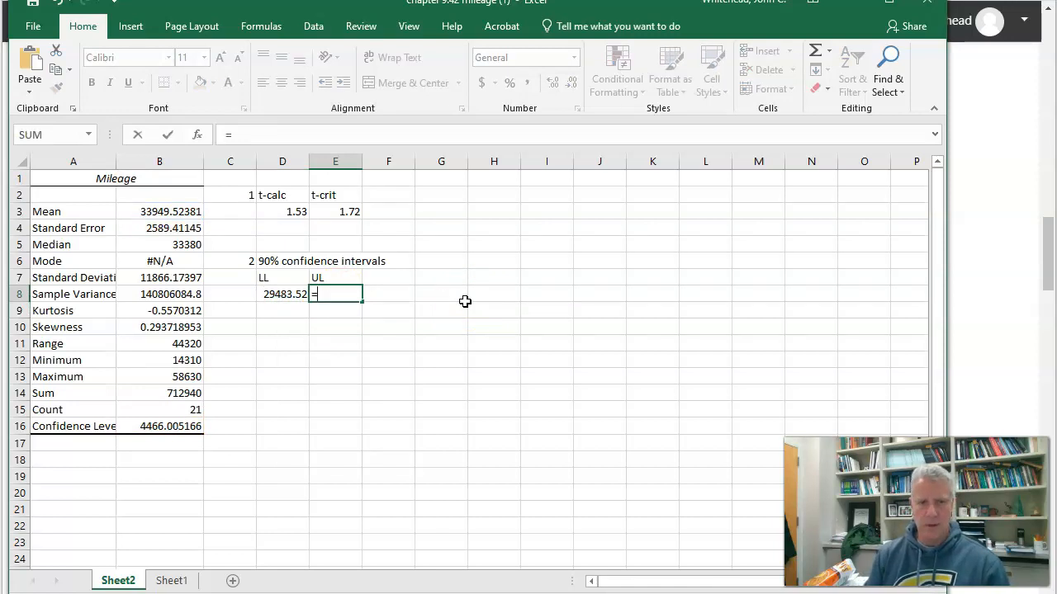
type("b3")
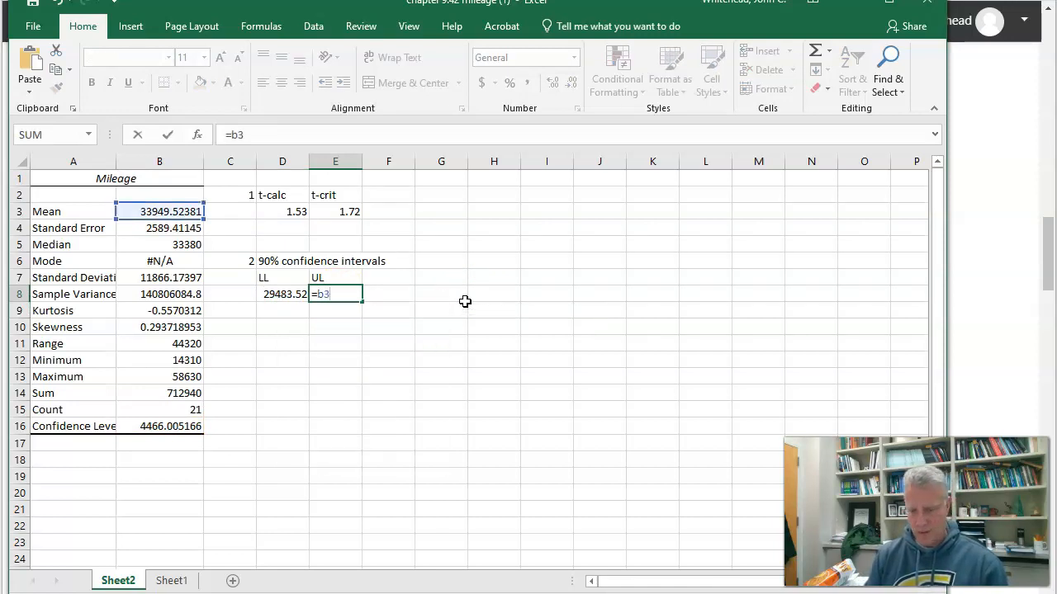
type("+b16")
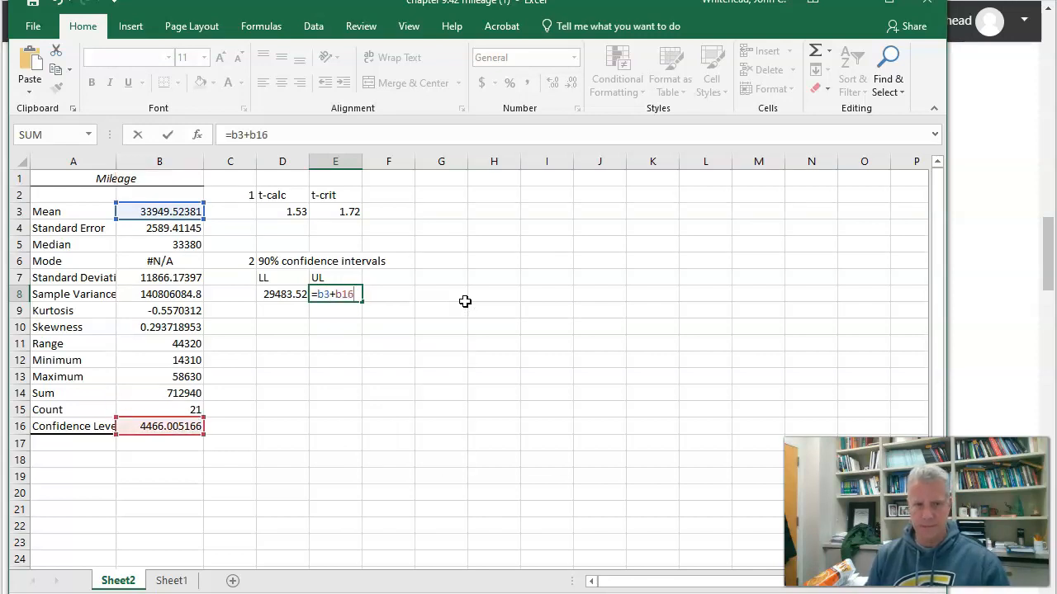
key("Return")
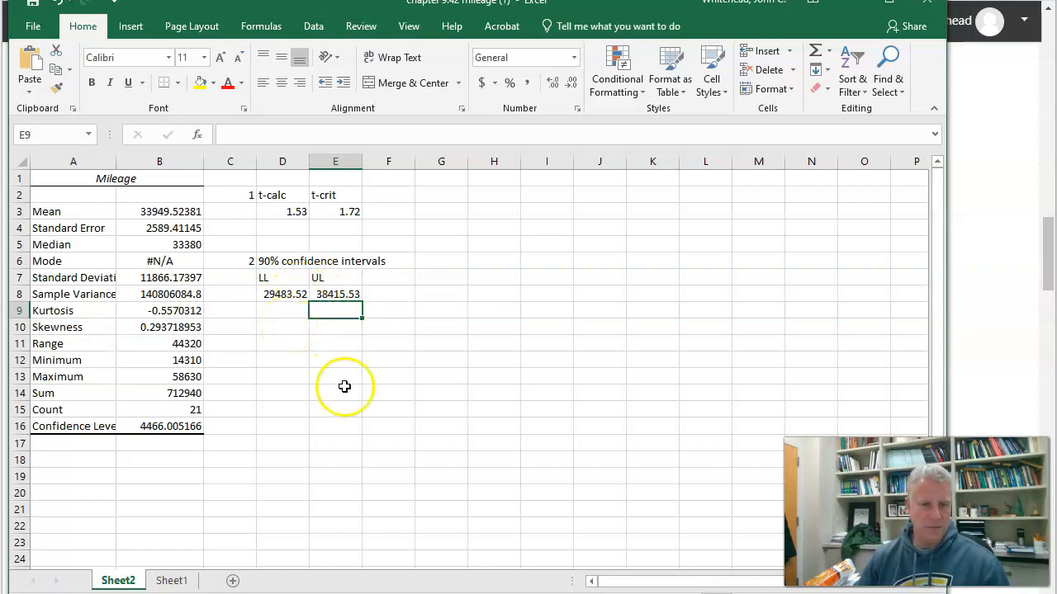
- Compute the margin of error in C16 with the formula =e3*b4 and compare it with the confidence level value in B16
left_click(160, 427)
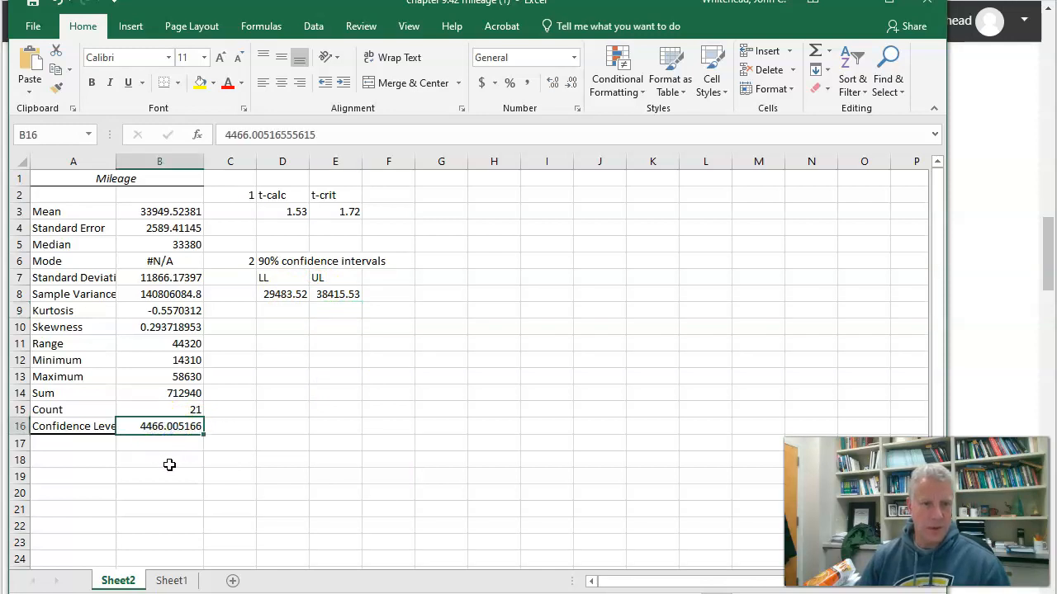
left_click(252, 426)
type("=")
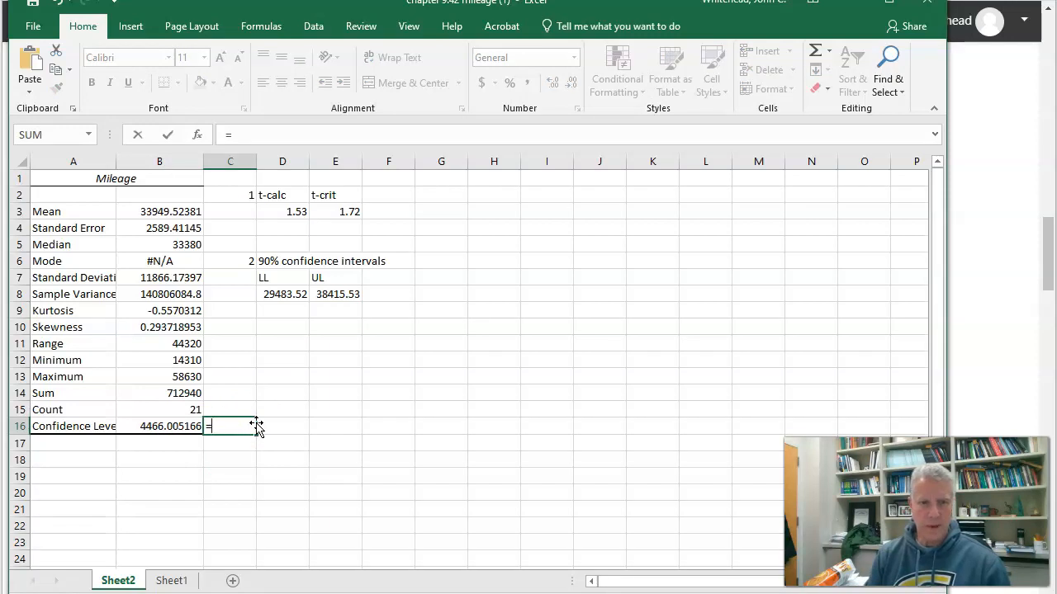
type("e")
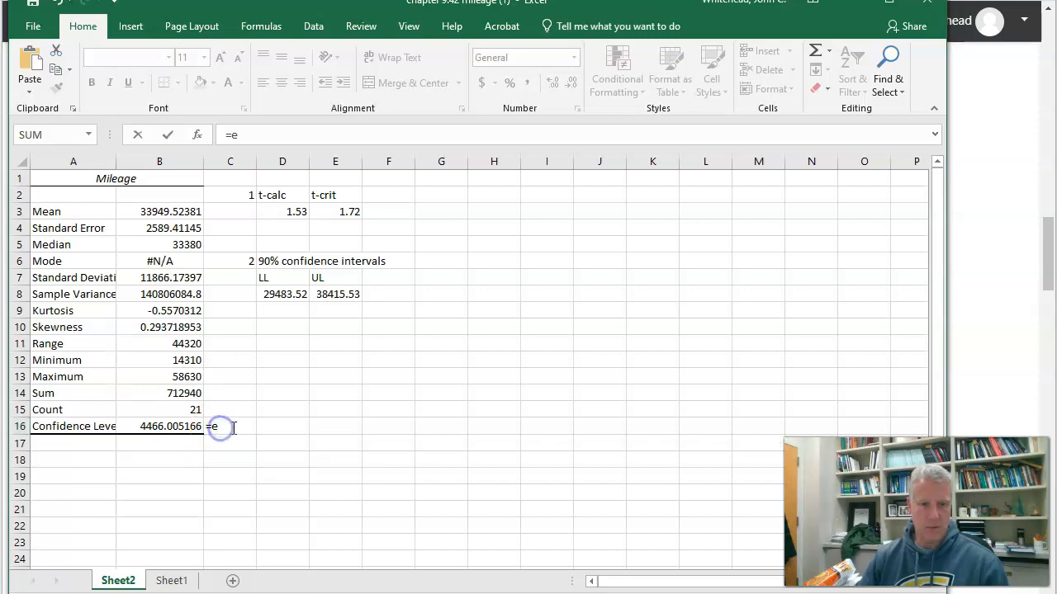
left_click(230, 426)
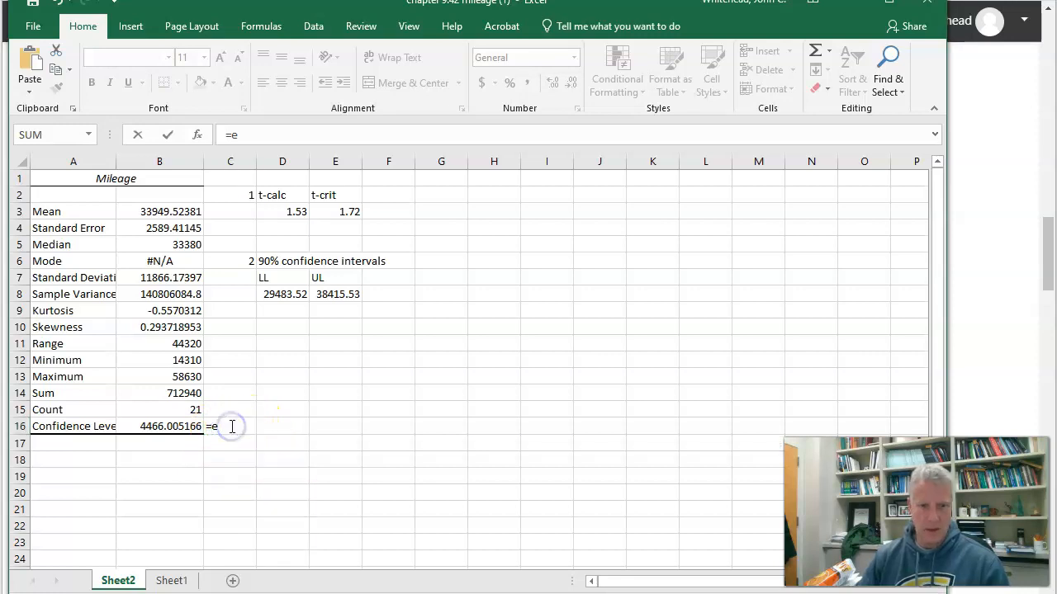
left_click(230, 427)
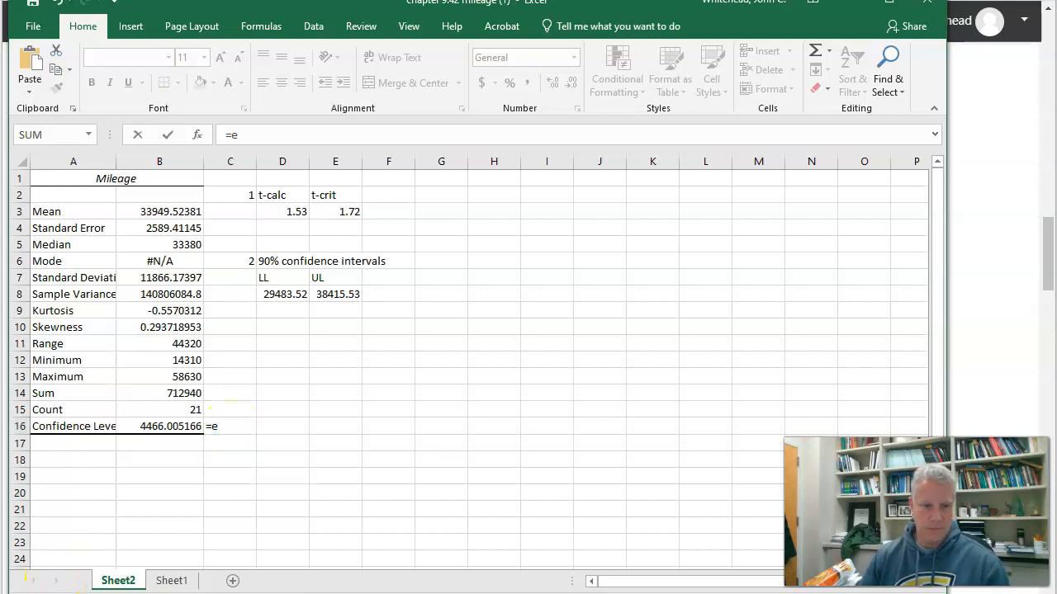
type("3")
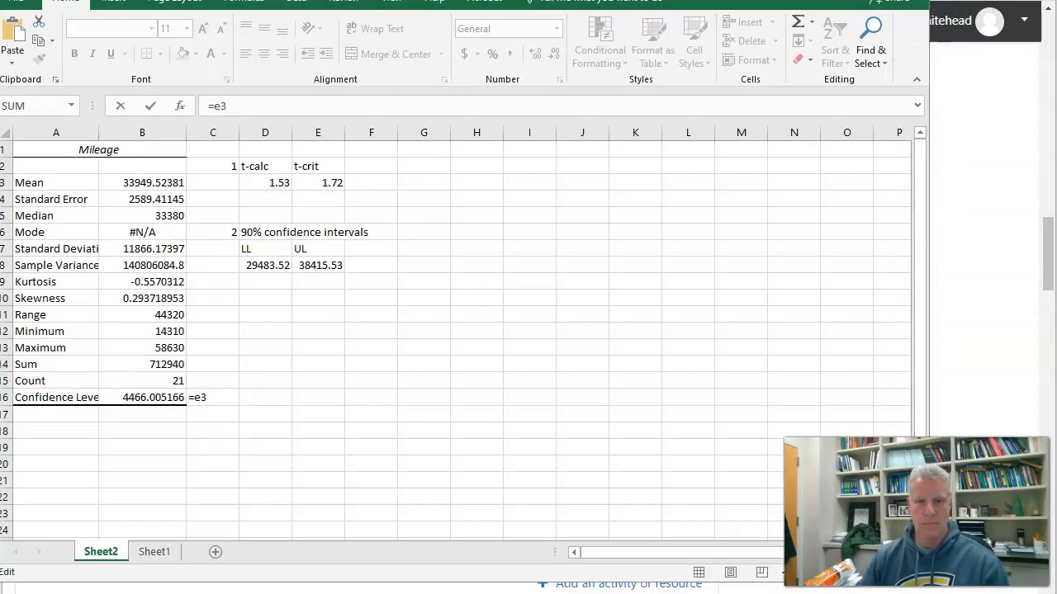
left_click(218, 397)
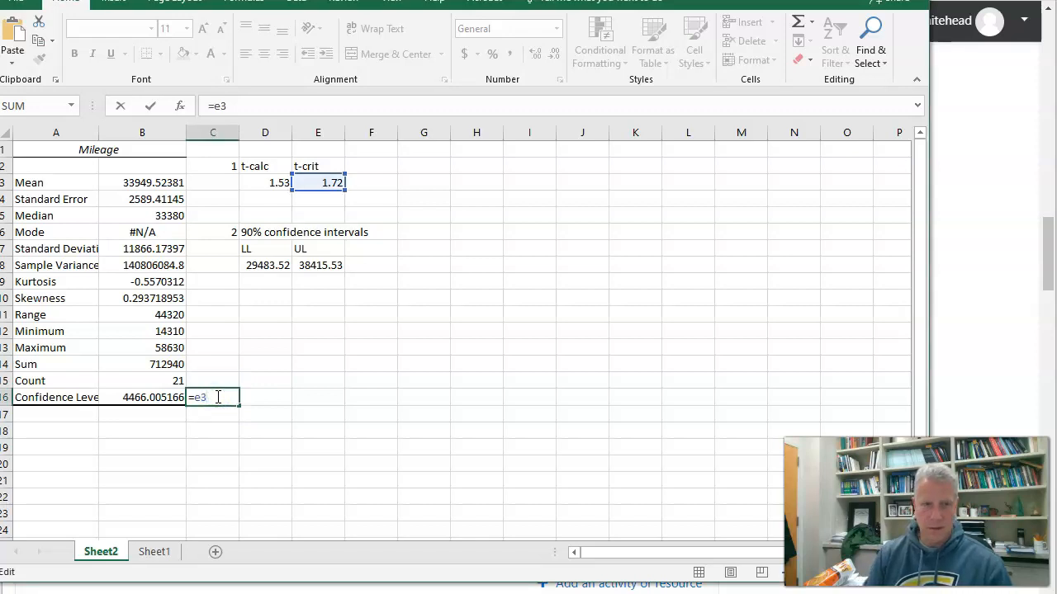
type("*b4")
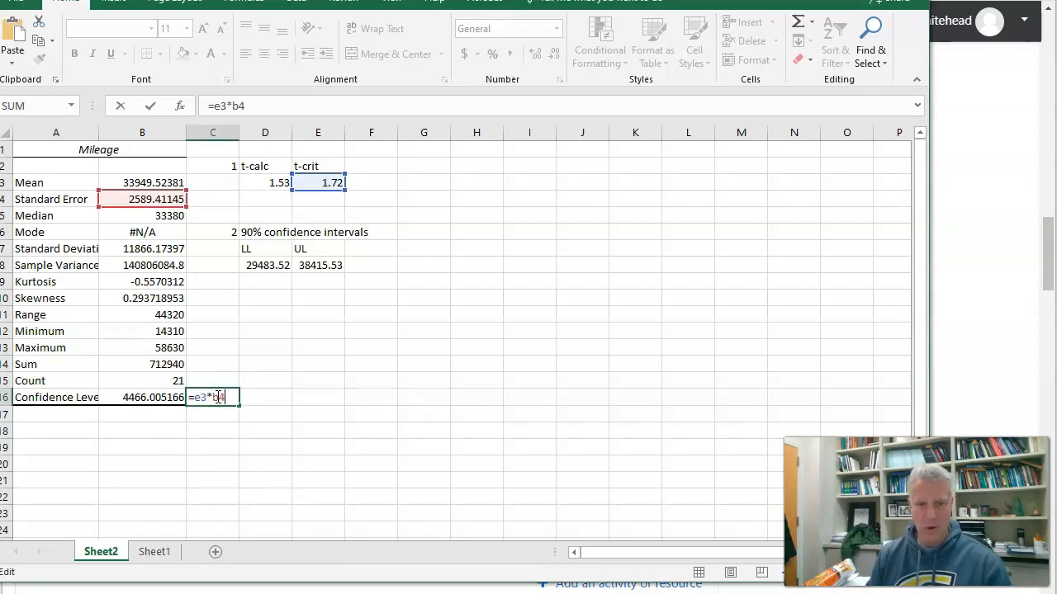
key("Return")
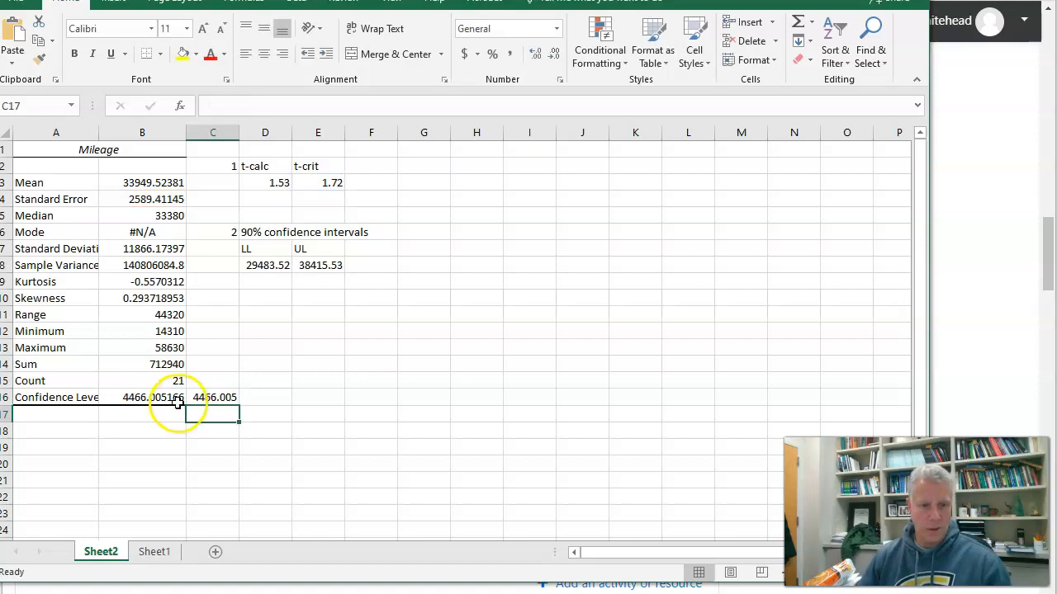
left_click_drag(169, 397, 202, 398)
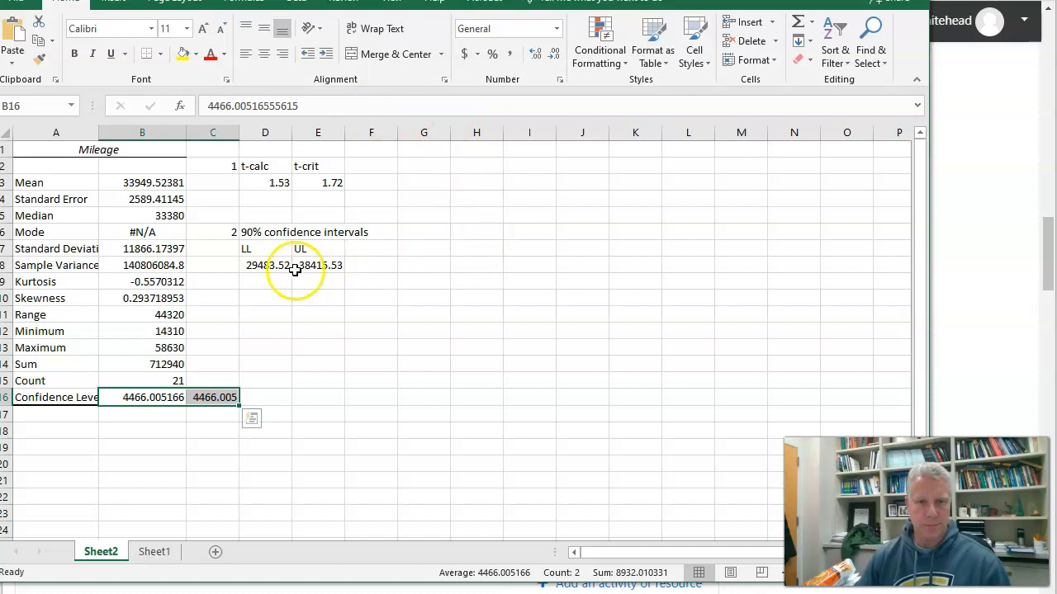
left_click(146, 397)
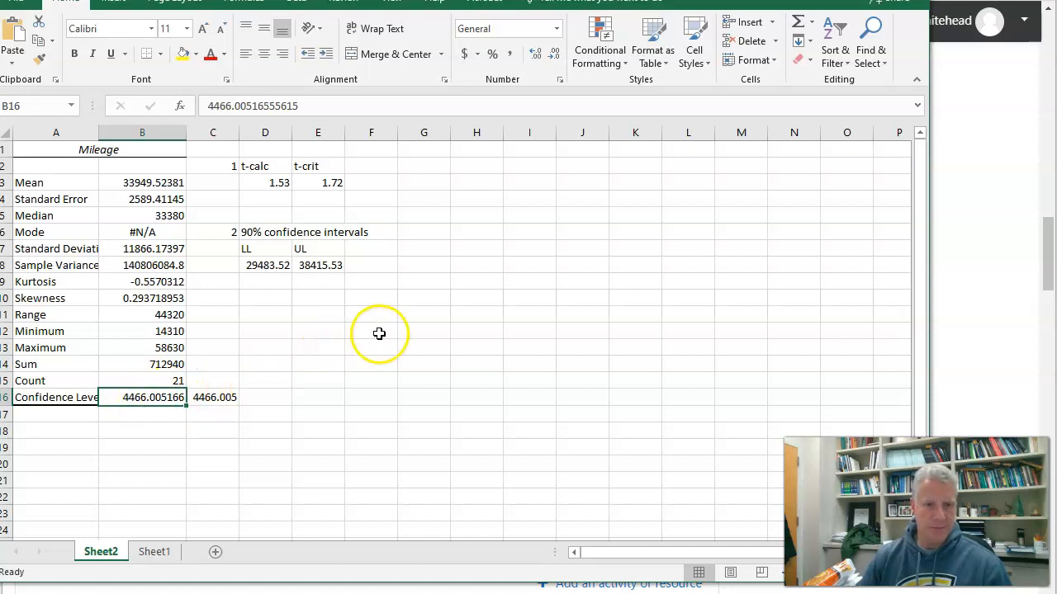
- Start the third approach by entering 3 in C10 and the label p-value in D10
left_click(232, 301)
type("3")
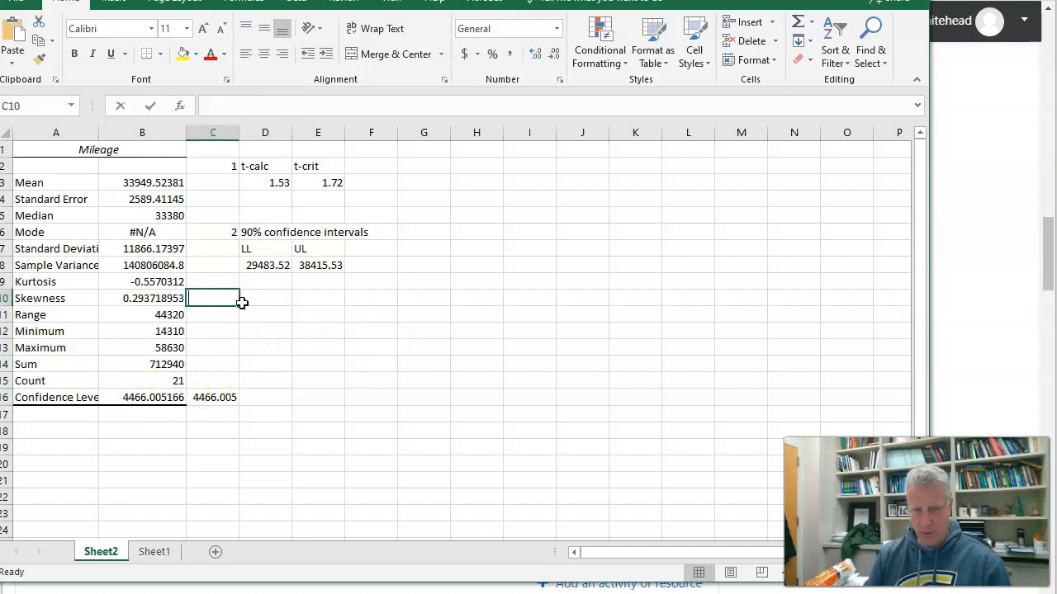
key("Tab")
type("p")
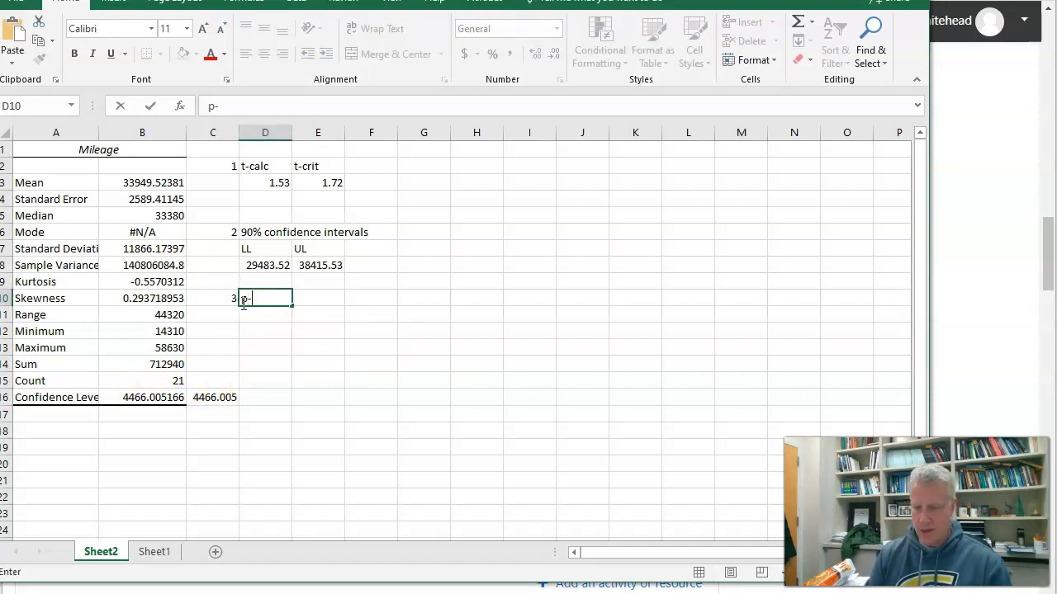
key("Return")
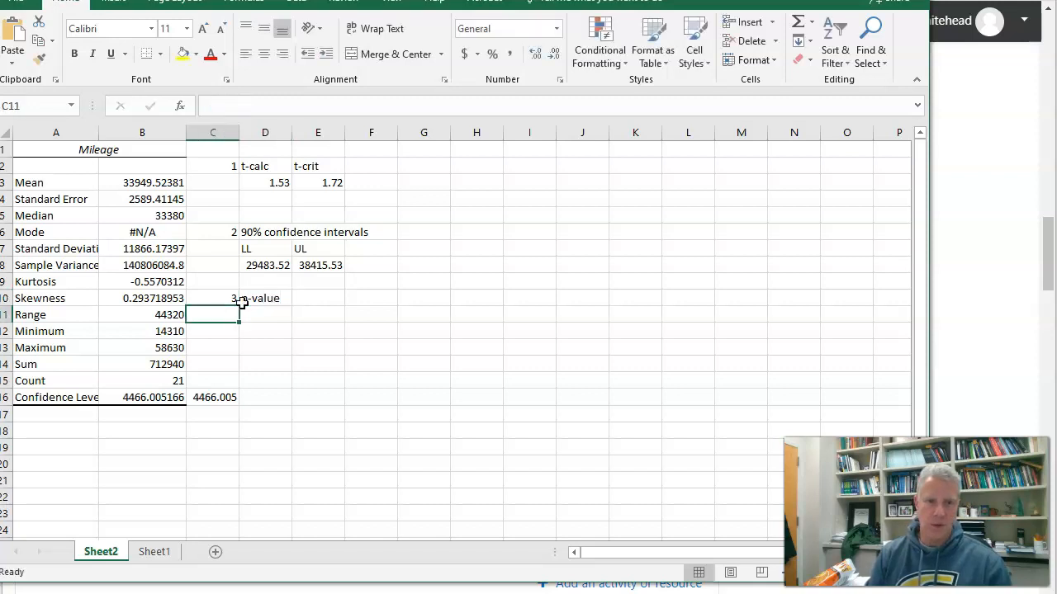
left_click(272, 311)
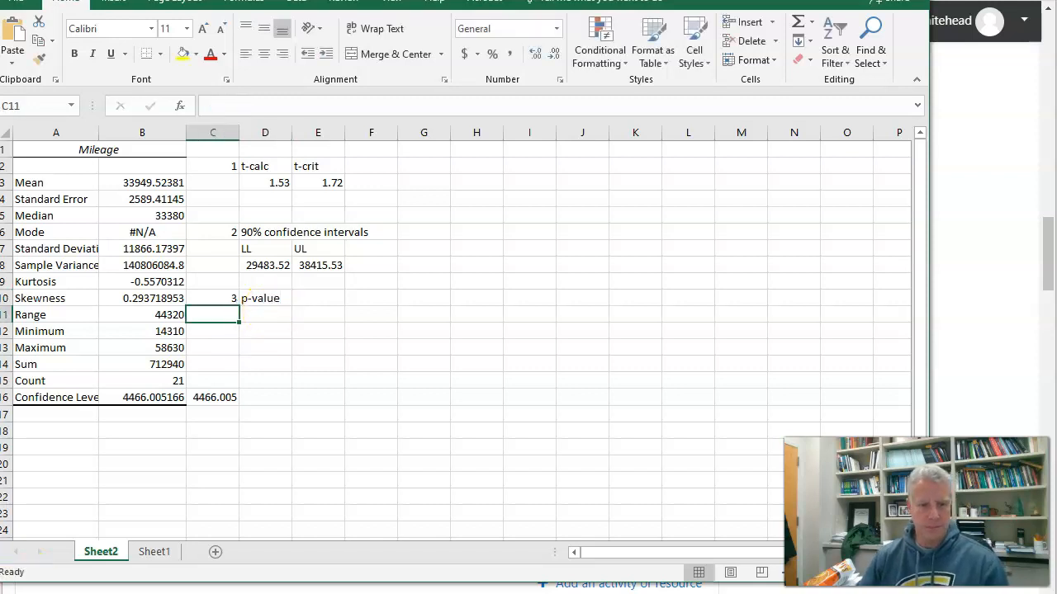
- Enter the label alpha in E10 and the significance level .10 in E11
left_click(318, 300)
type("als")
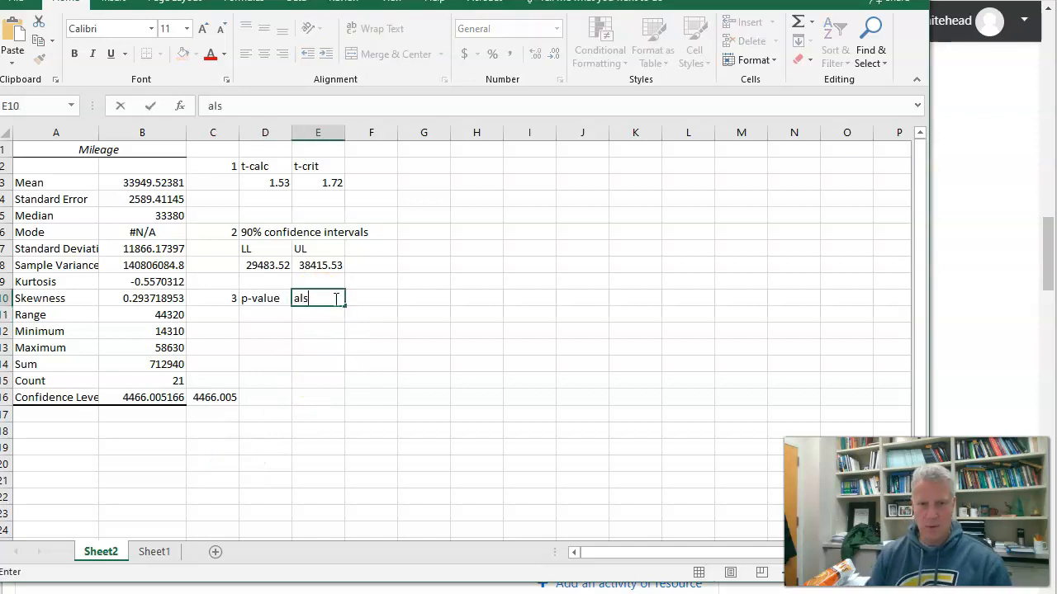
key("BackSpace")
type("pah")
type("ha")
key("Return")
type(".10")
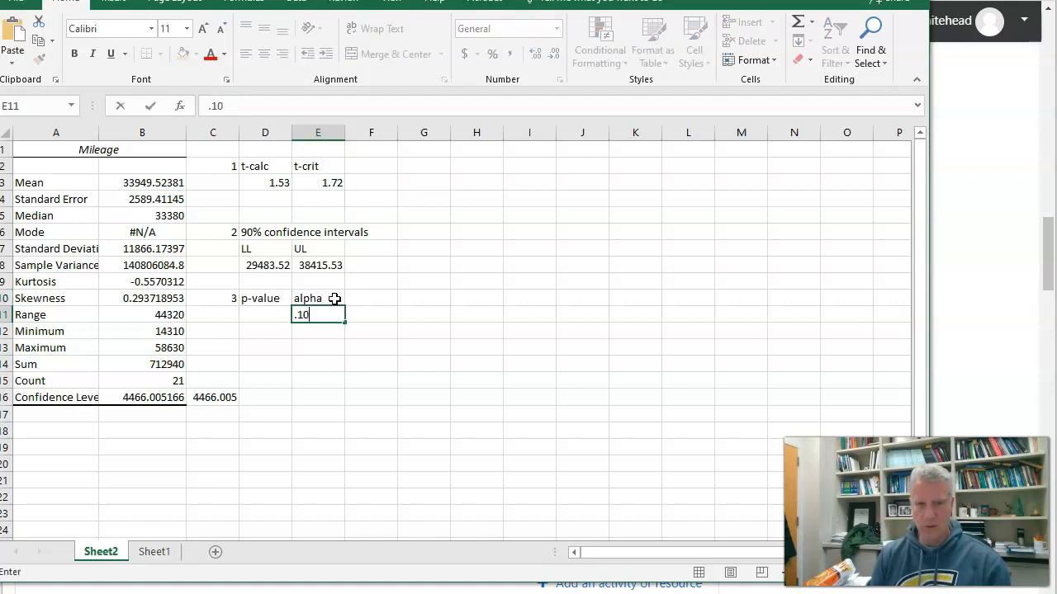
key("Return")
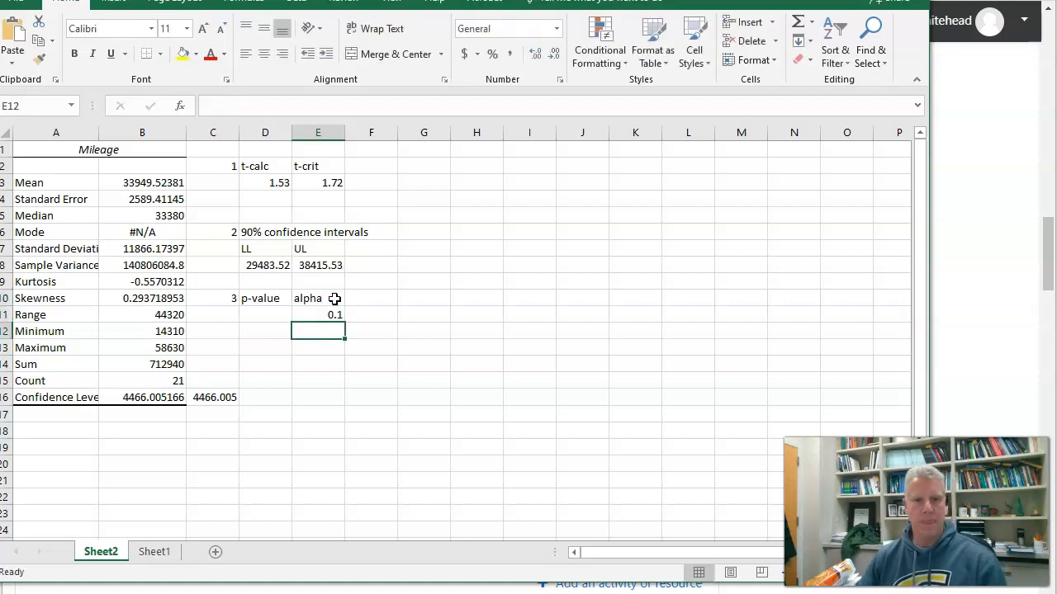
- Calculate the two-tailed p-value in D11 with the formula =t.dist.2t(d3,b15-1)
left_click(266, 317)
type("=")
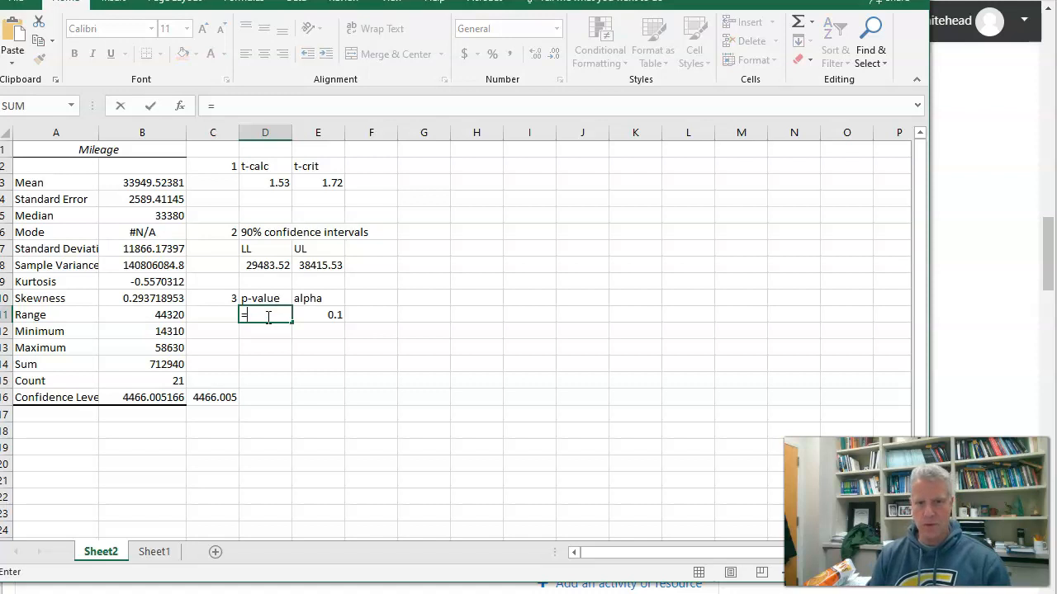
type("t.")
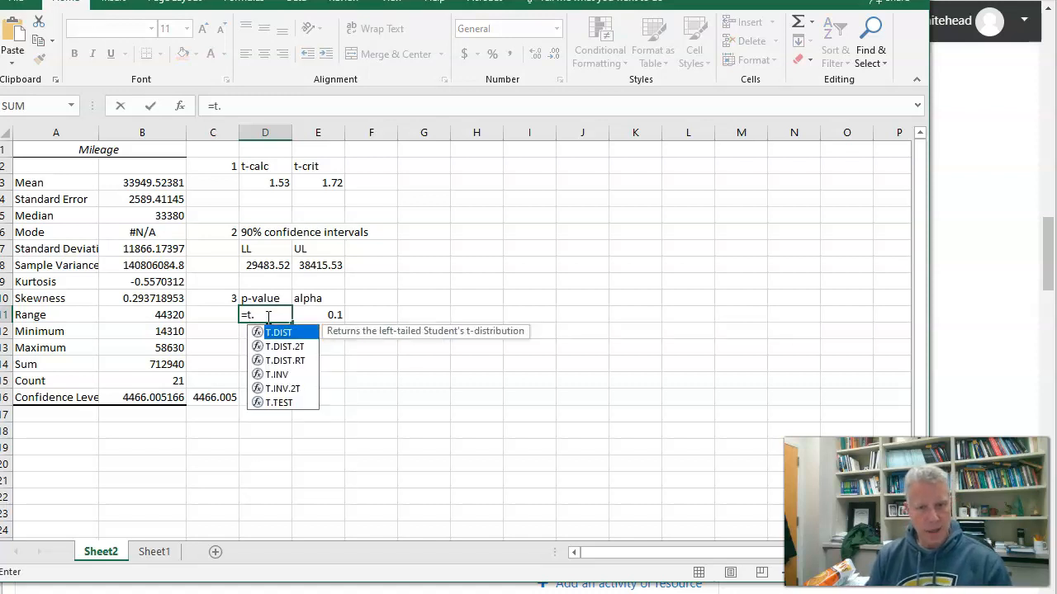
type("dist.2t")
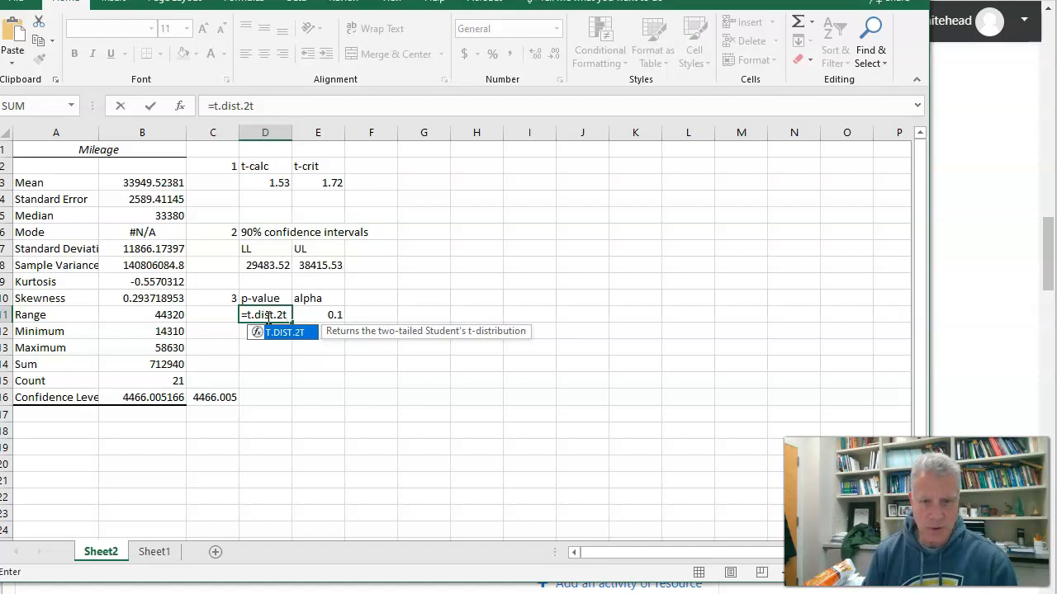
type("(")
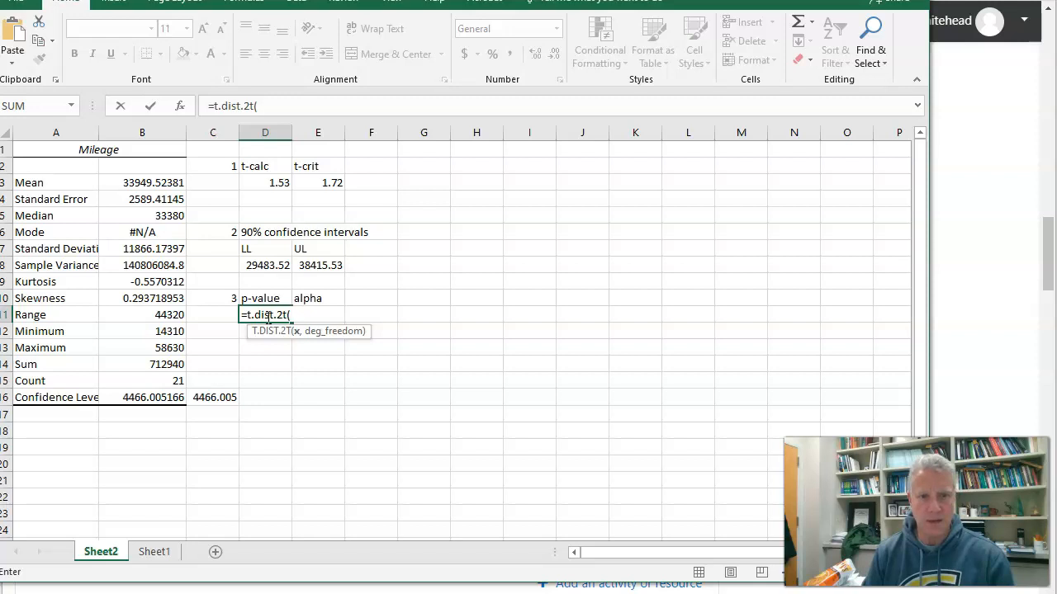
type("d3")
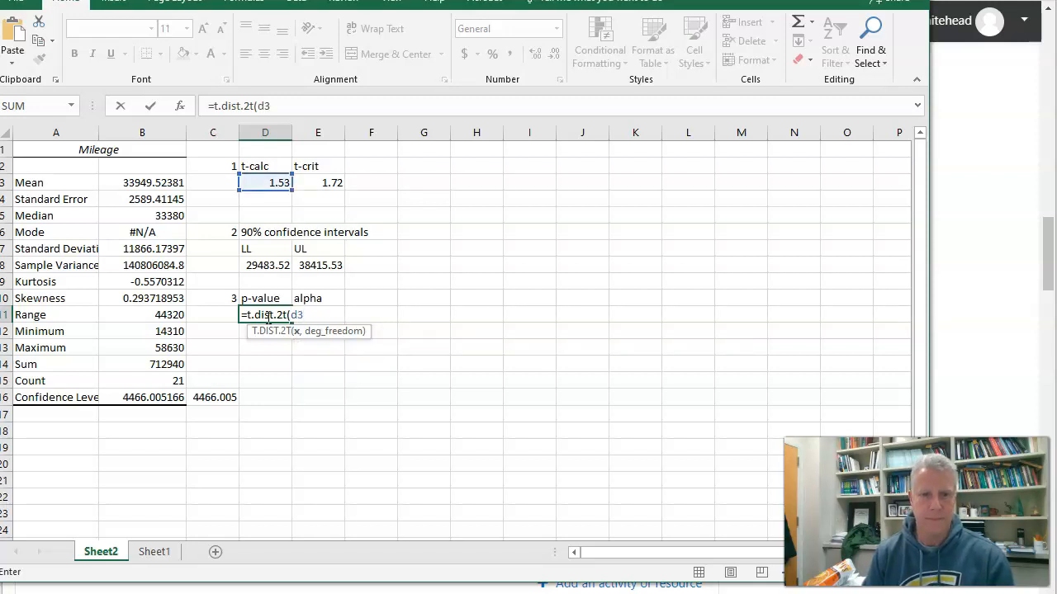
type(",")
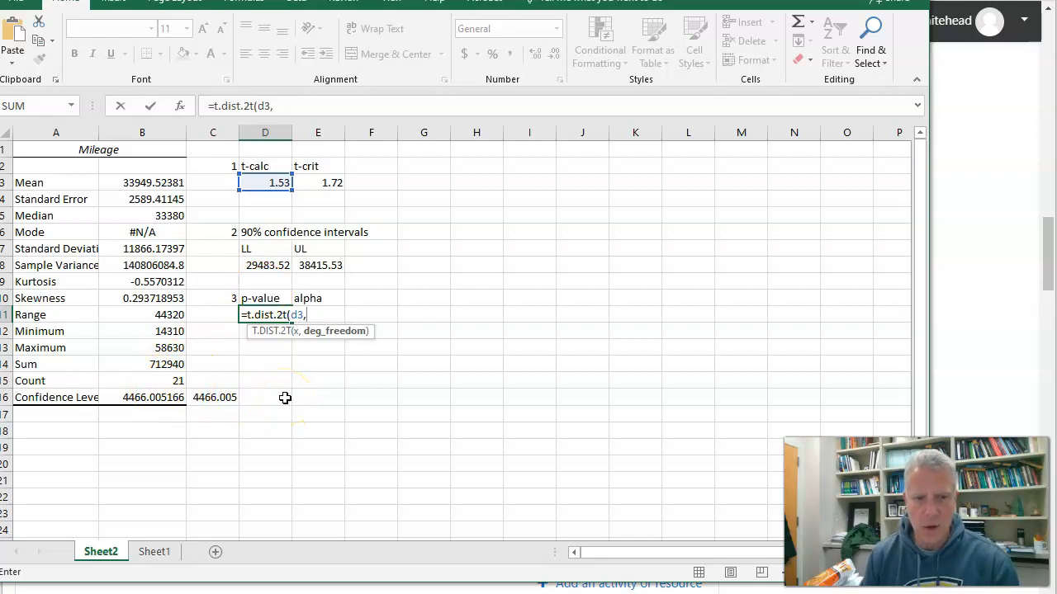
type("b")
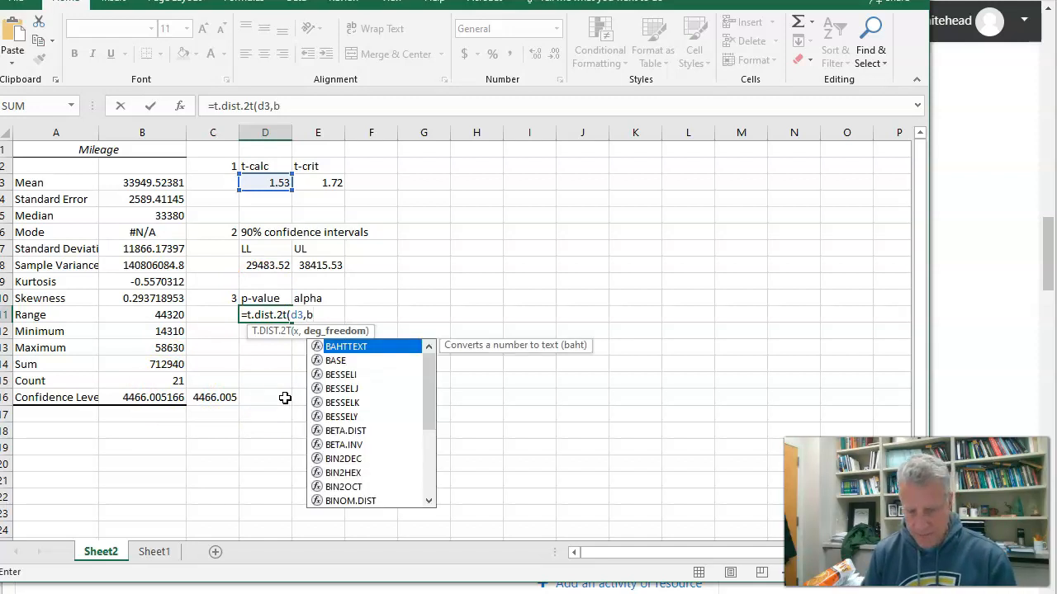
type("15-1)")
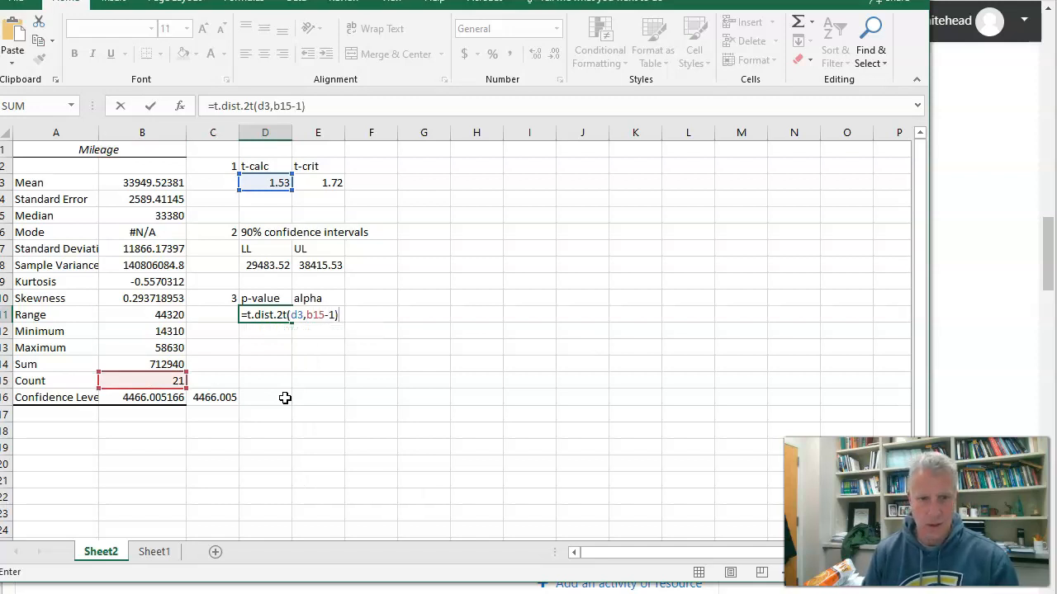
key("Return")
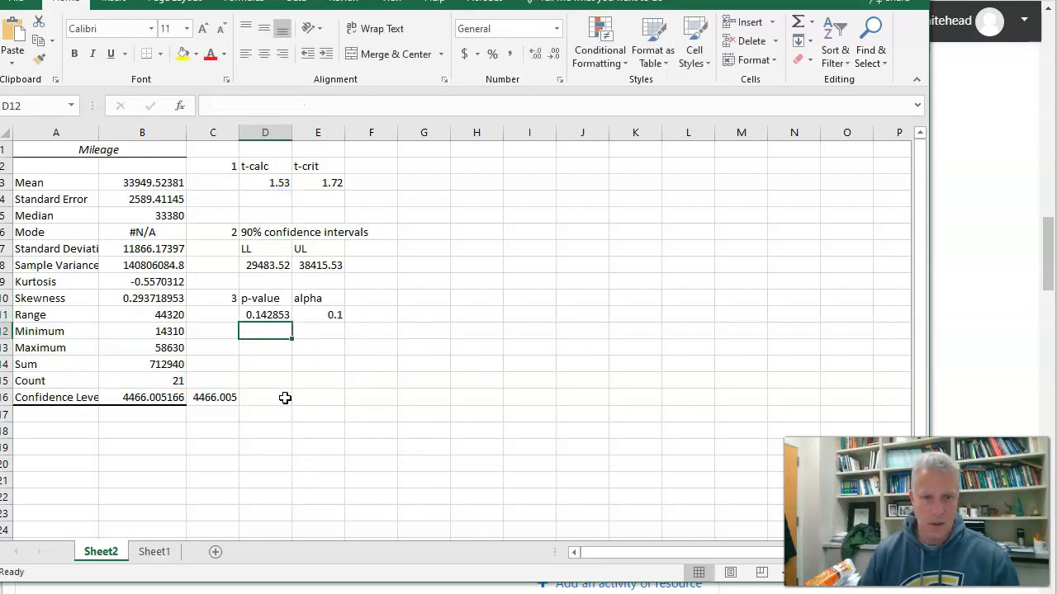
- Format the p-value in D11 to two decimal places and compare it with the alpha in E11
left_click(249, 318)
left_click(556, 53)
left_click(556, 54)
left_click(556, 54)
left_click(556, 54)
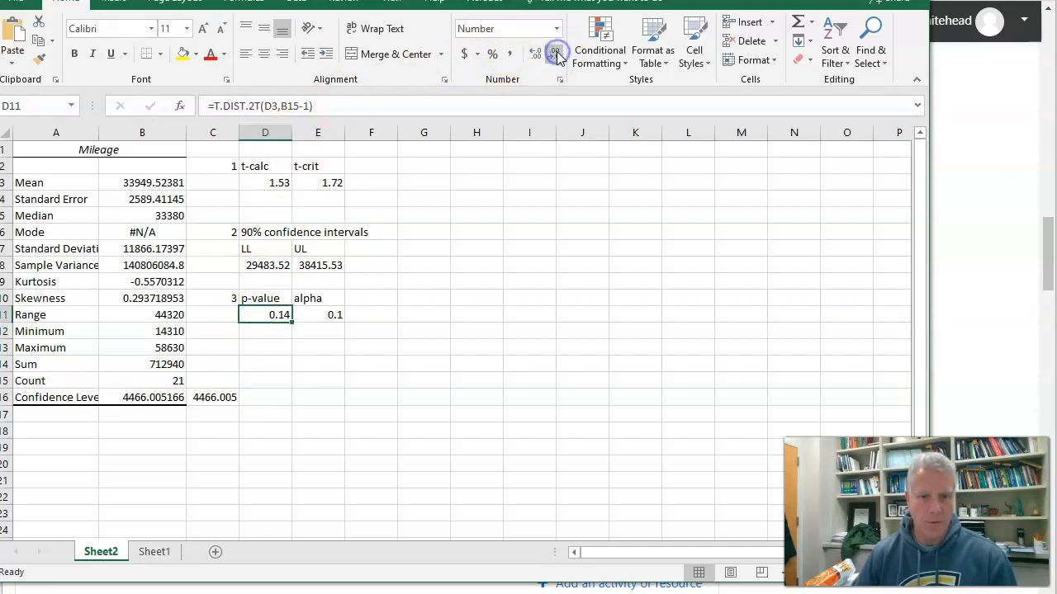
left_click(483, 247)
left_click(278, 314)
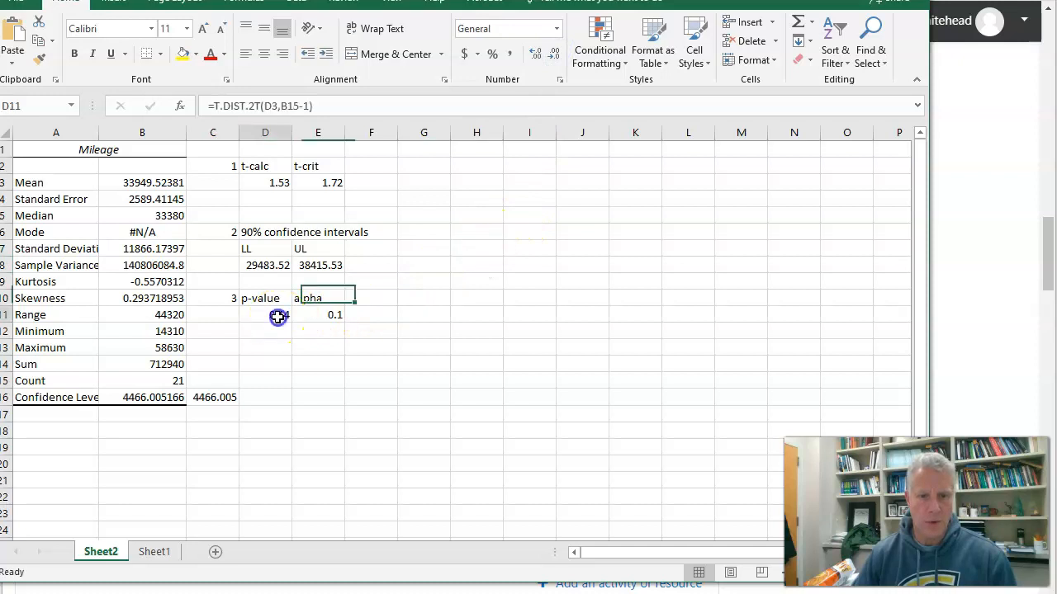
left_click(327, 314)
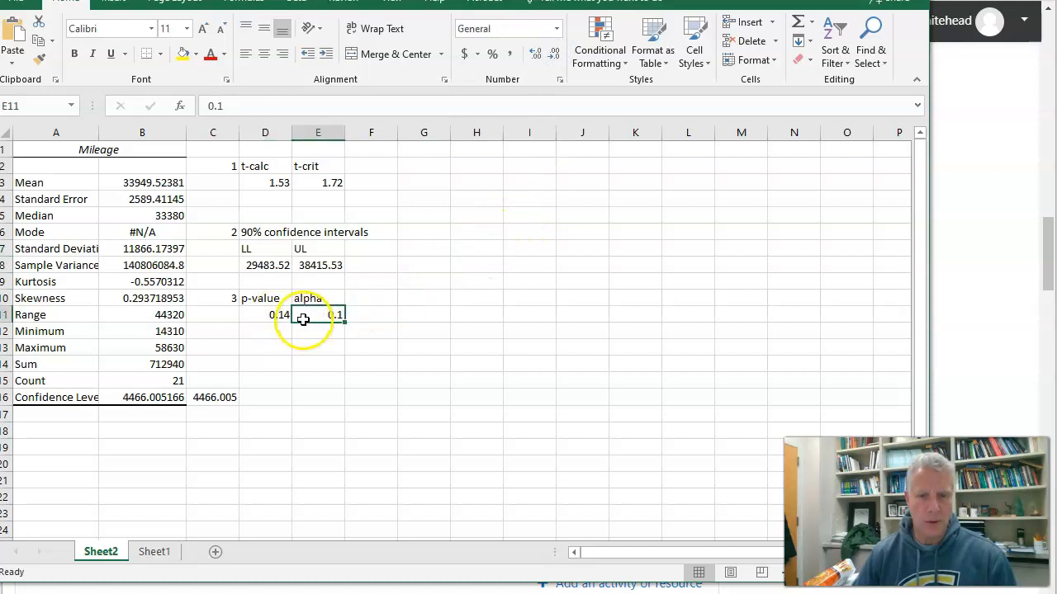
- Enter the conclusion No difference in G11 beside the p-value comparison
left_click(411, 313)
type("N")
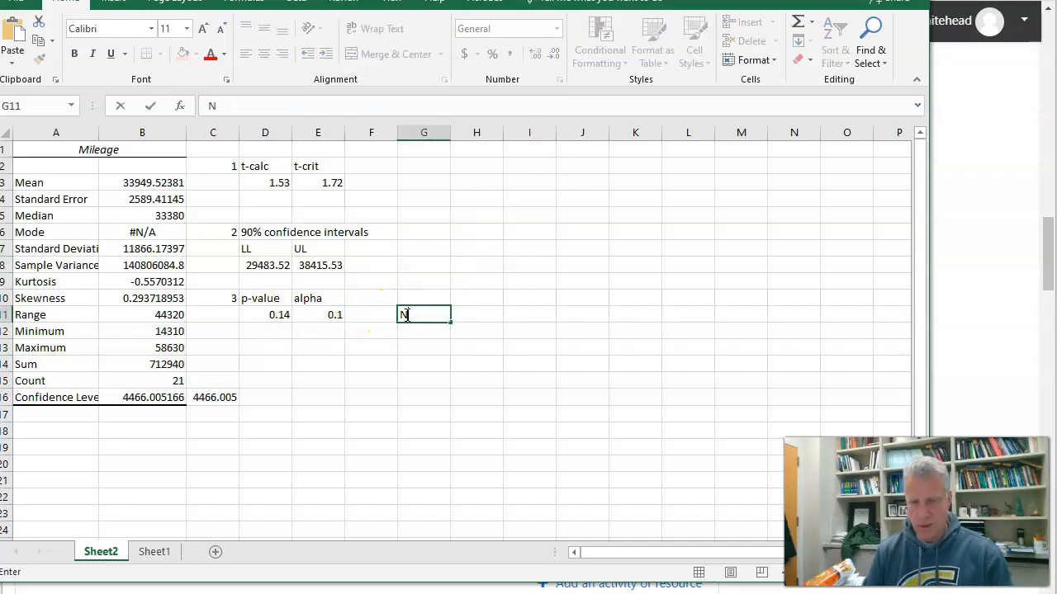
type("o difference")
key("Return")
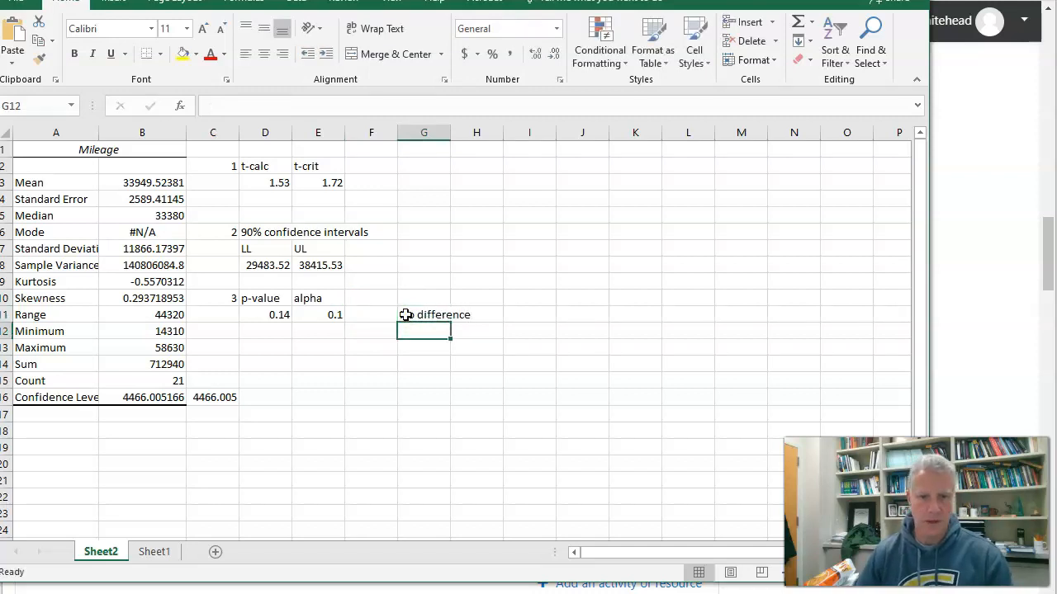
- Copy the No difference conclusion from G11 into G6 and G2 for the confidence interval and critical t approaches
left_click(411, 316)
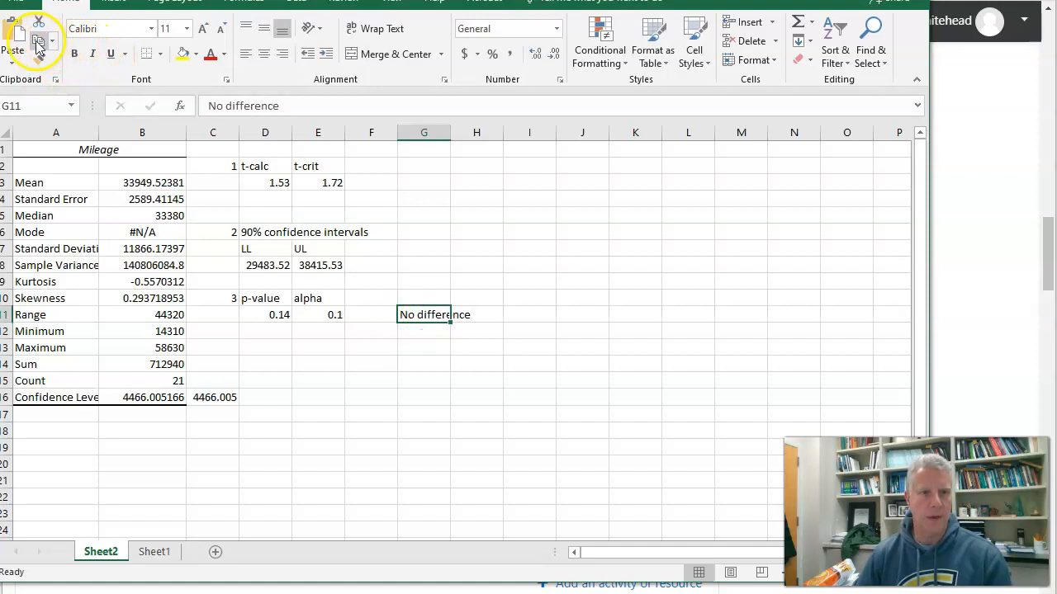
left_click(38, 40)
left_click(432, 231)
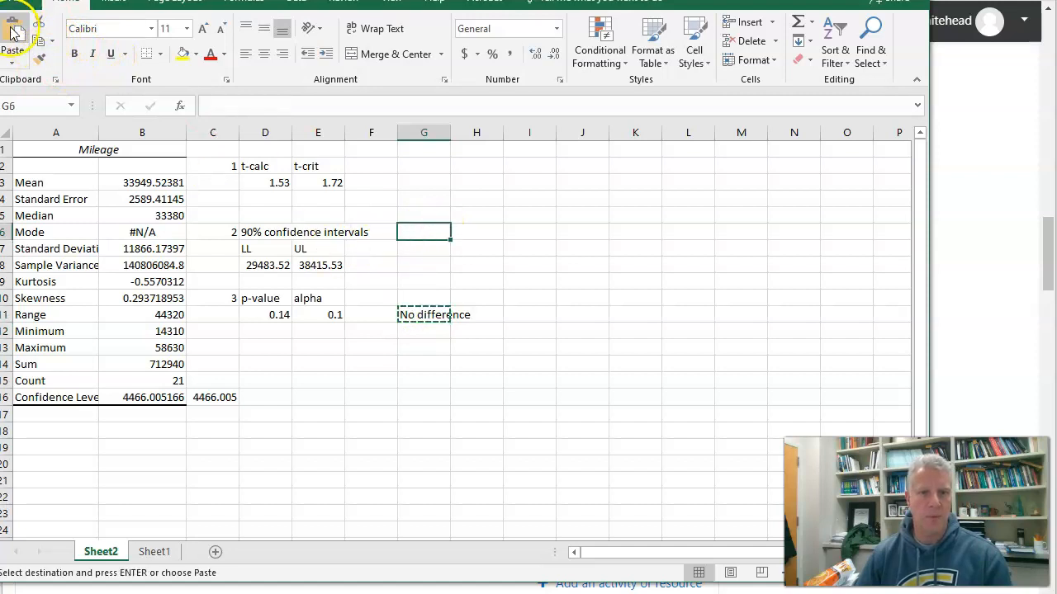
key("ctrl+v")
left_click(421, 166)
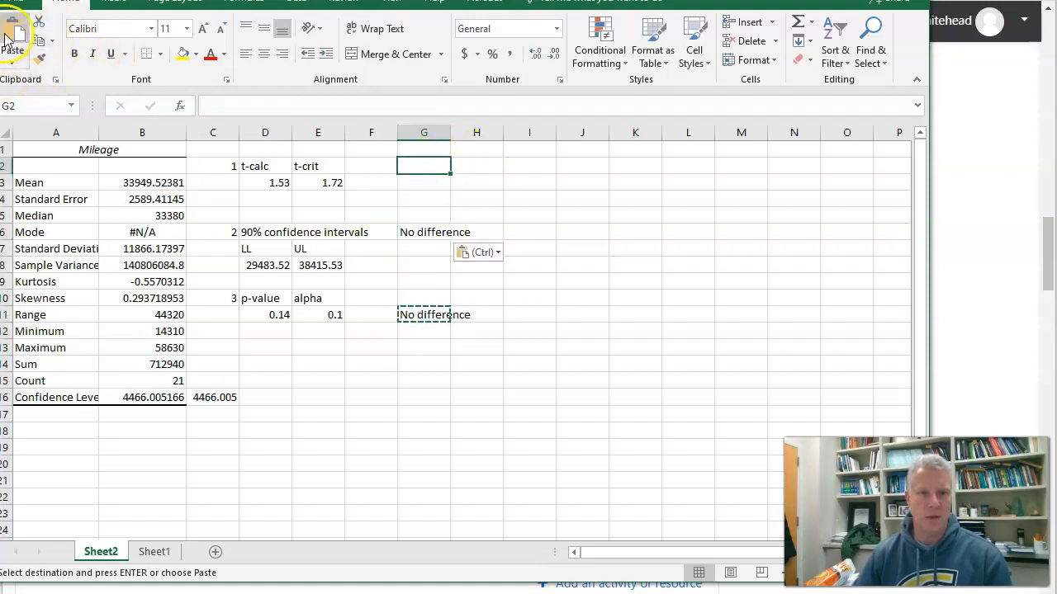
key("ctrl+v")
left_click_drag(415, 166, 419, 317)
left_click(427, 331)
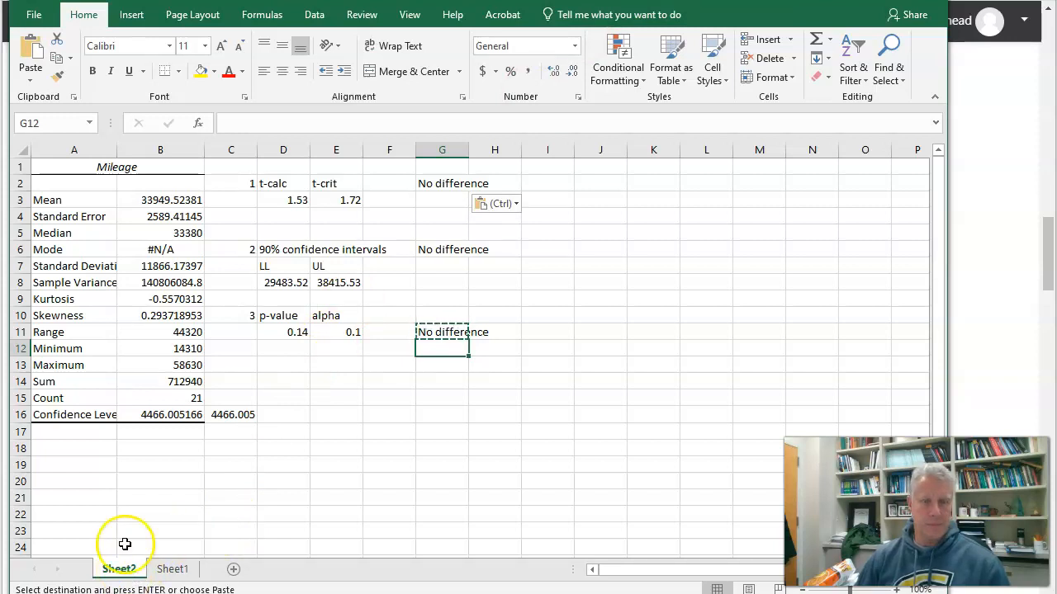
- Save the workbook to the Desktop folder as an Excel Workbook named chapter 9.42 mileage (1)
left_click(34, 14)
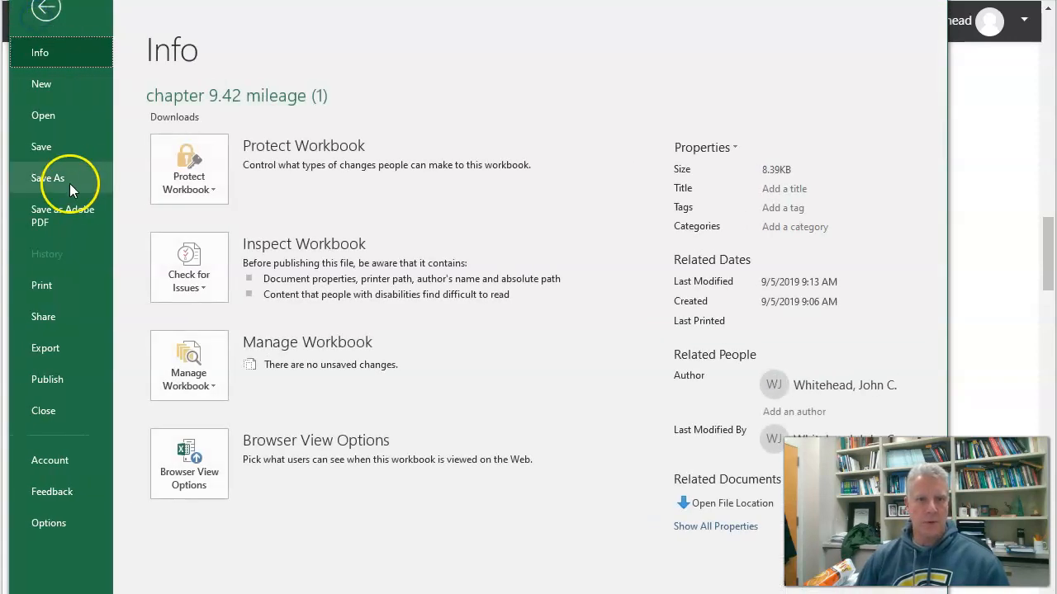
left_click(63, 181)
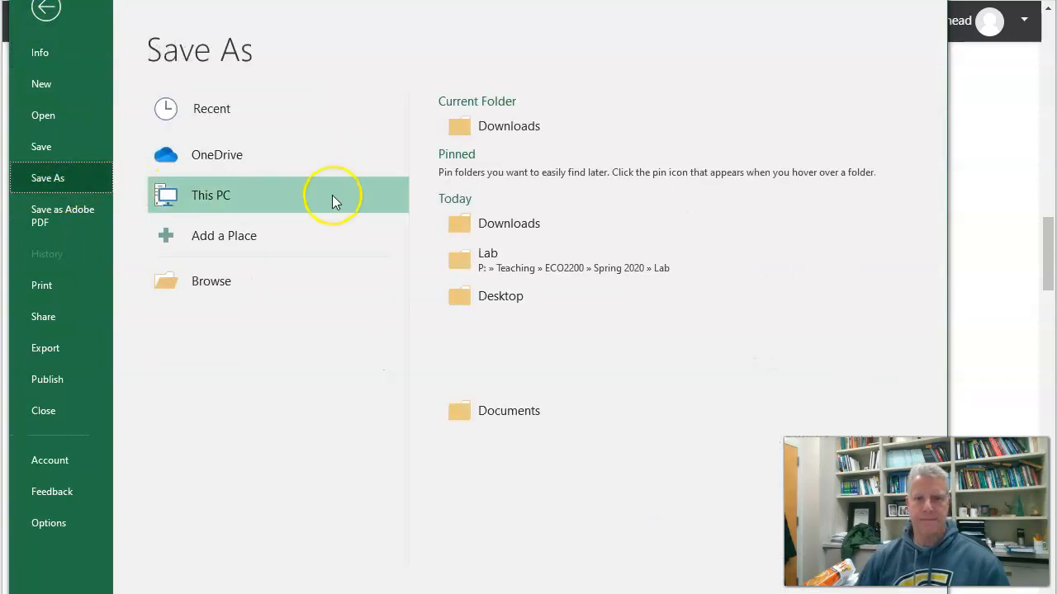
left_click(508, 299)
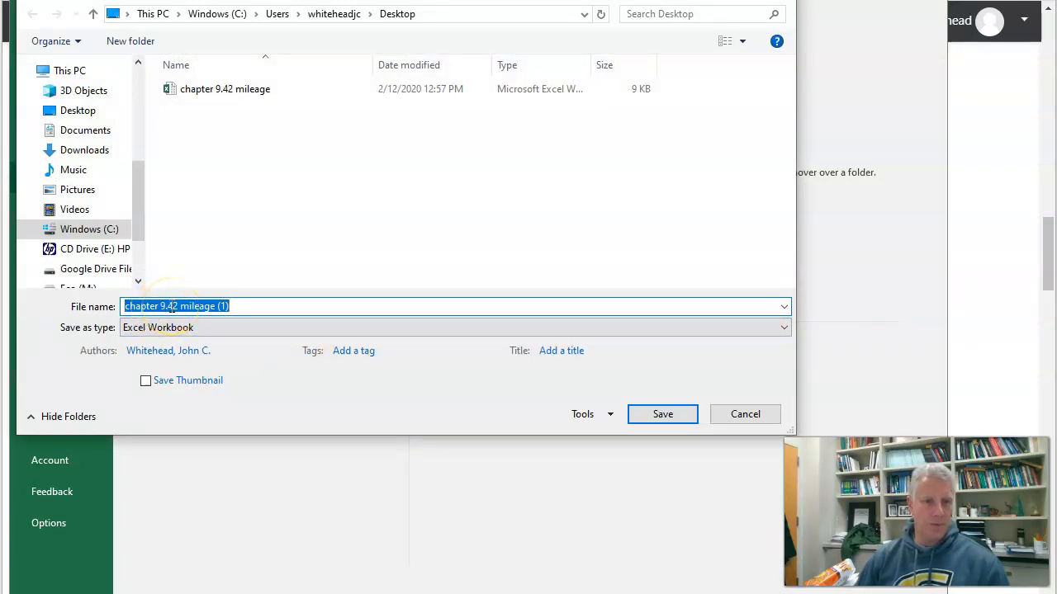
left_click(239, 305)
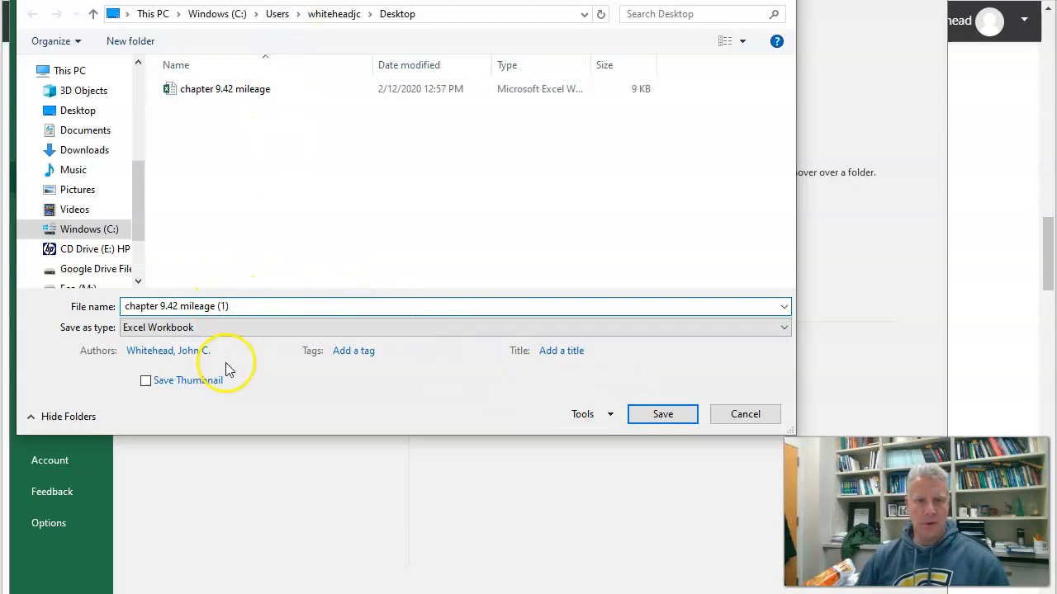
left_click(658, 416)
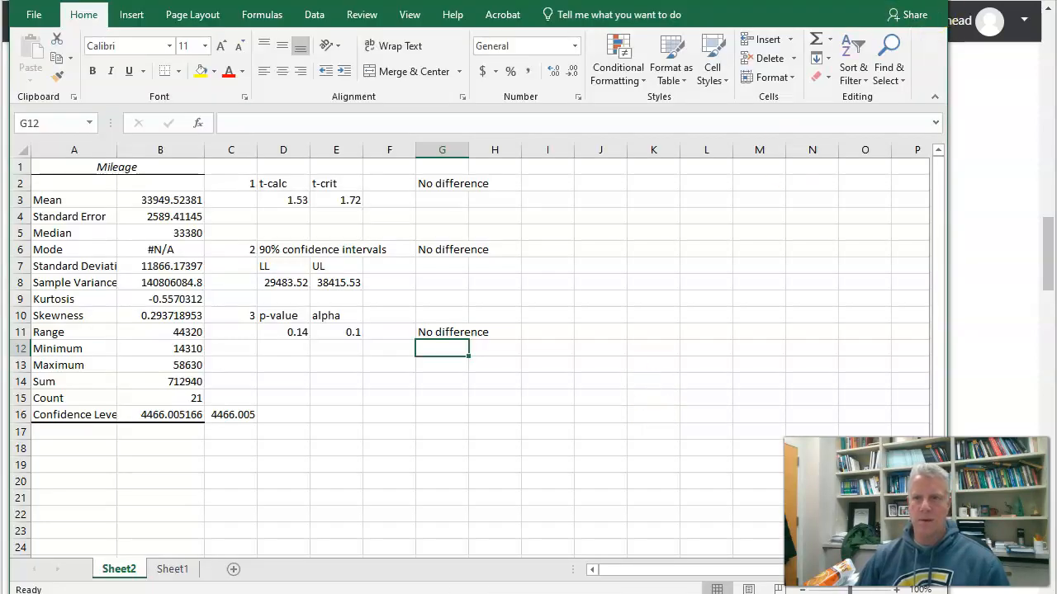
- Leave the Excel workbook and switch to the empty data editor in IBM SPSS Statistics
left_click(927, 1)
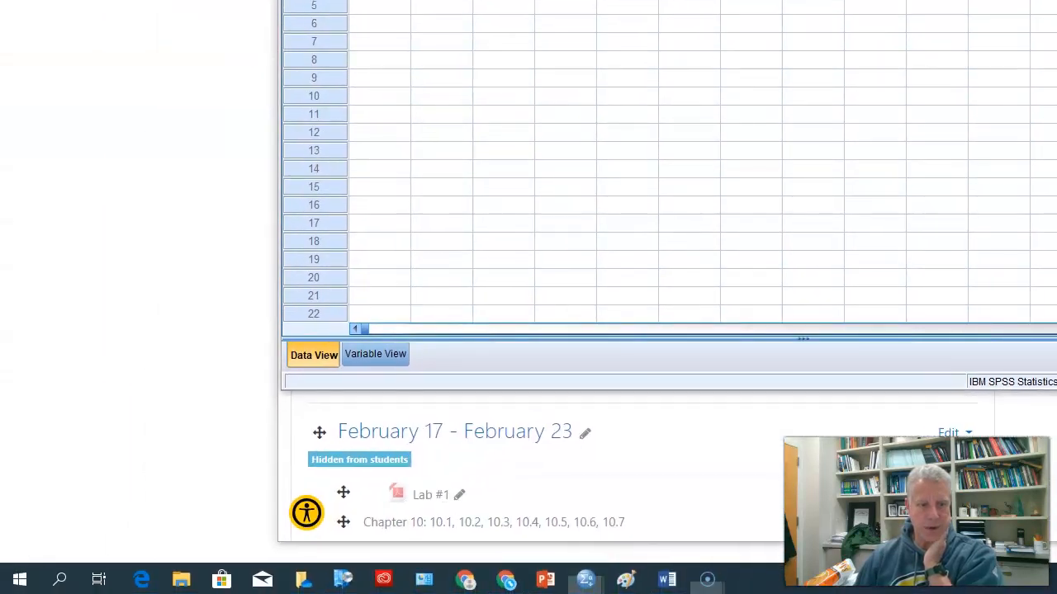
left_click(20, 583)
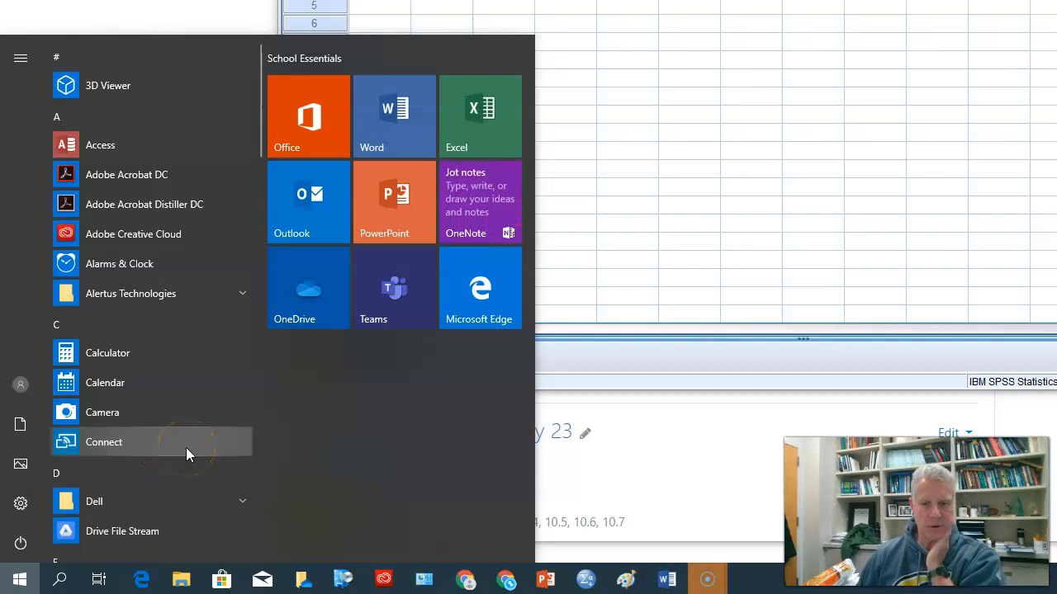
scroll(186, 447, "down", 3)
scroll(186, 447, "down", 5)
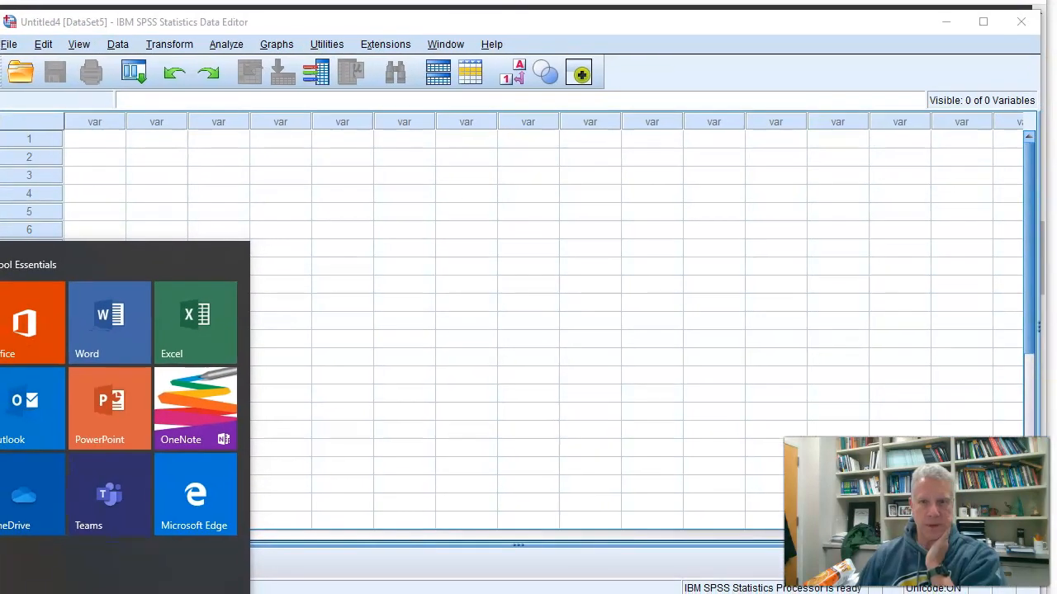
left_click(92, 211)
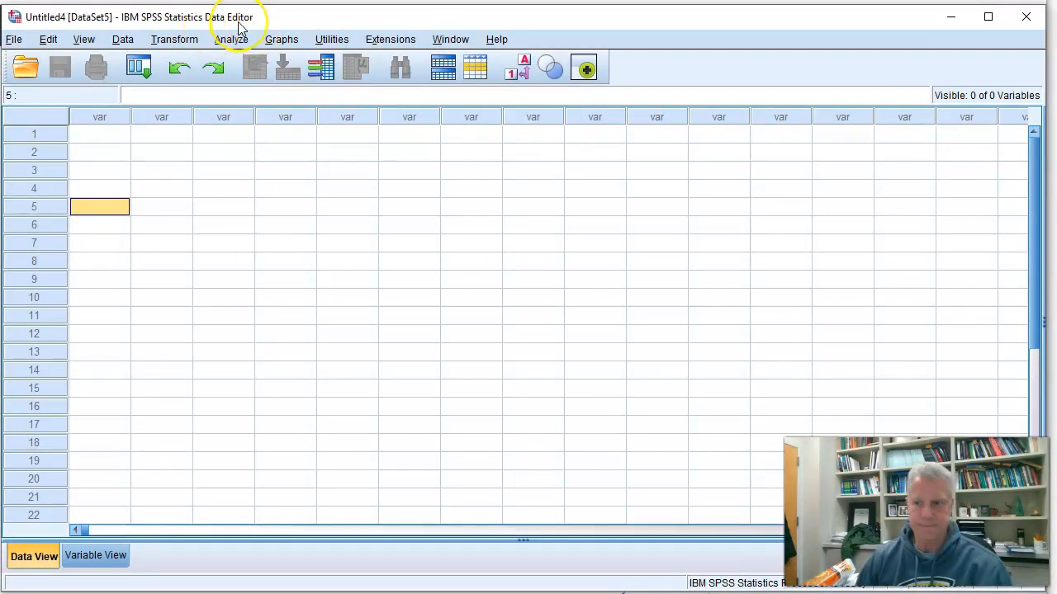
- Start an Excel data import and open chapter 9.42 mileage (1).xlsx from the Desktop folder
left_click(14, 41)
mouse_move(63, 103)
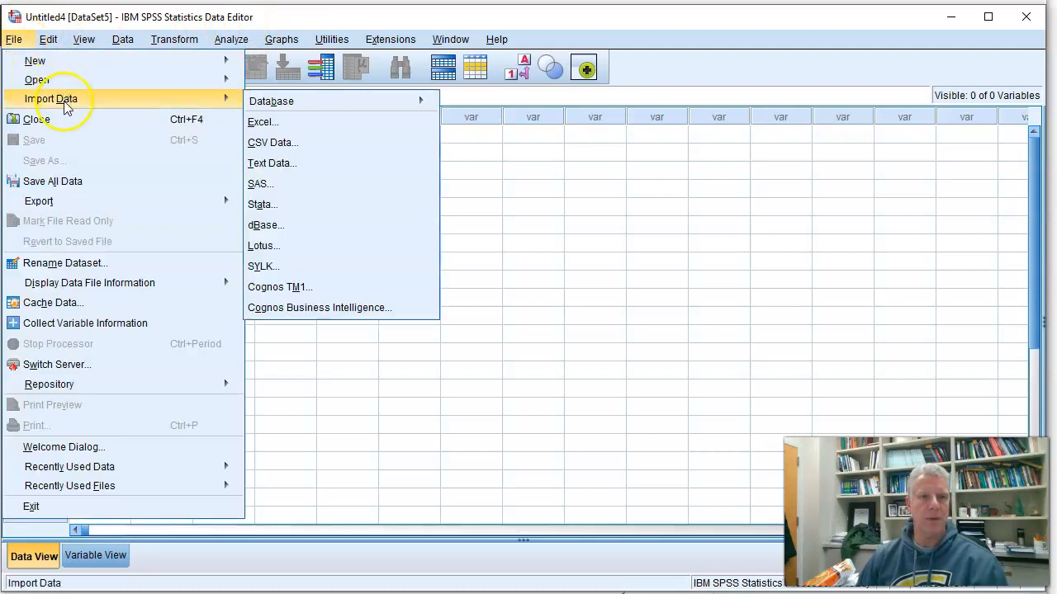
left_click(289, 123)
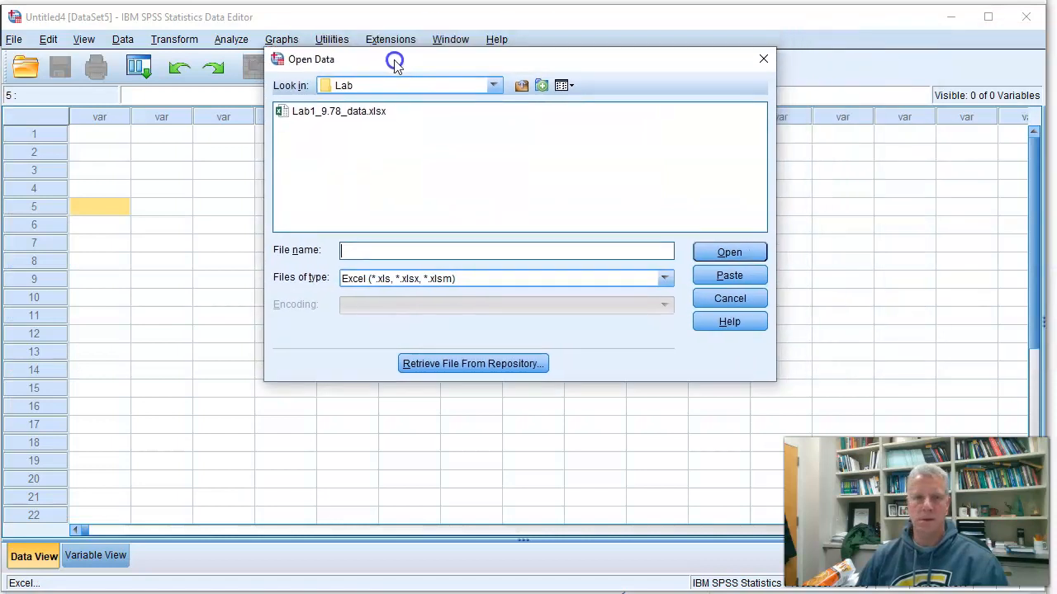
left_click(521, 87)
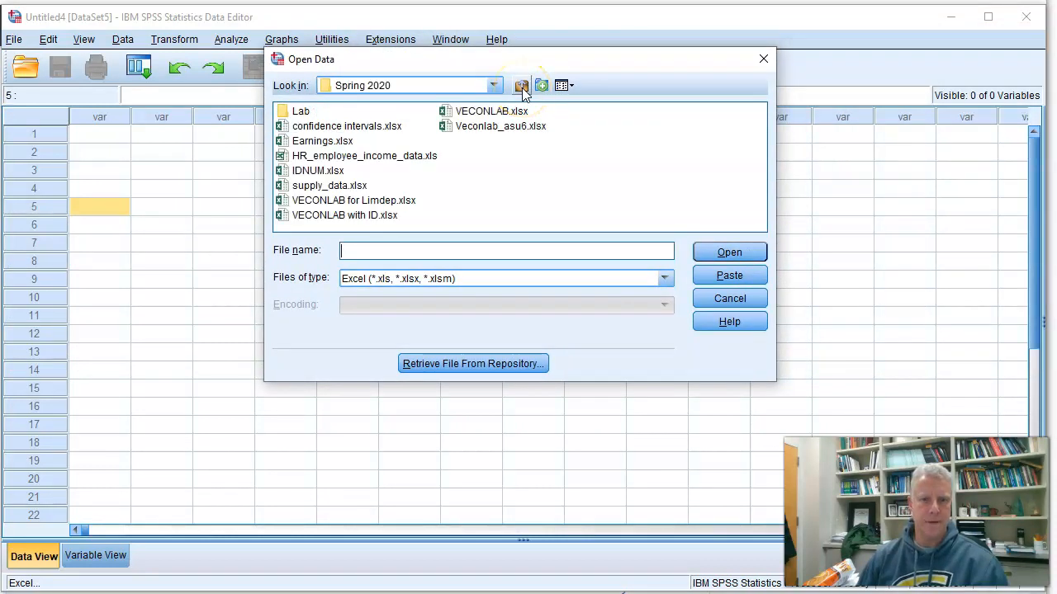
left_click(522, 87)
left_click(522, 87)
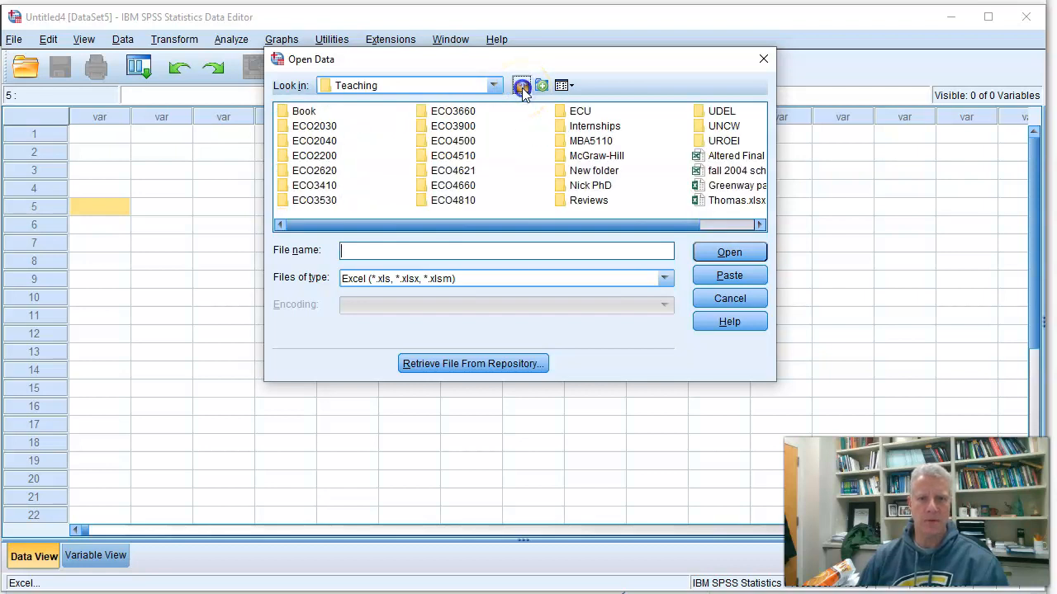
left_click(522, 87)
left_click(522, 87)
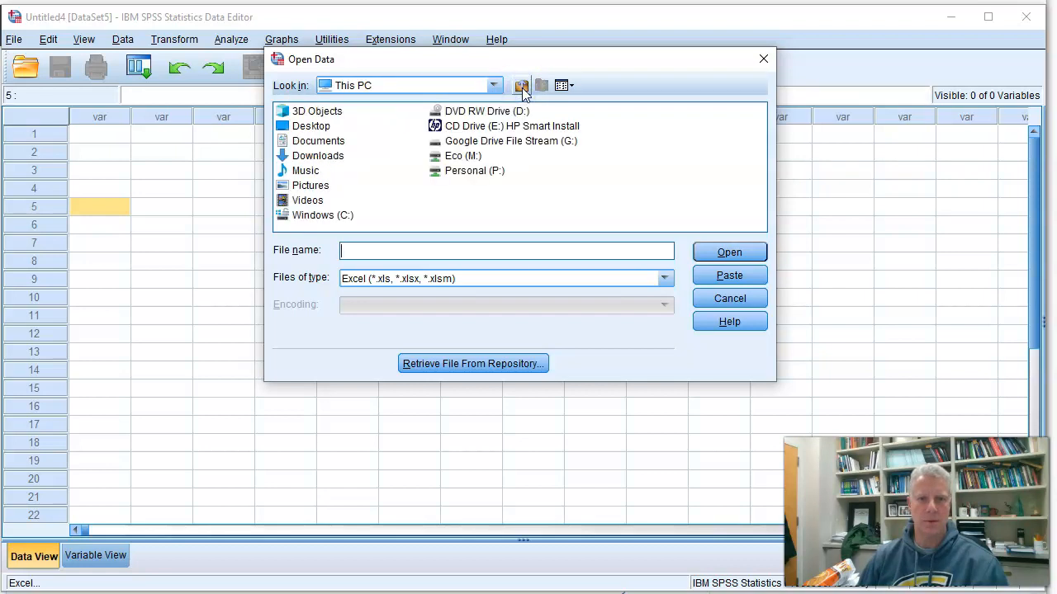
double_click(307, 127)
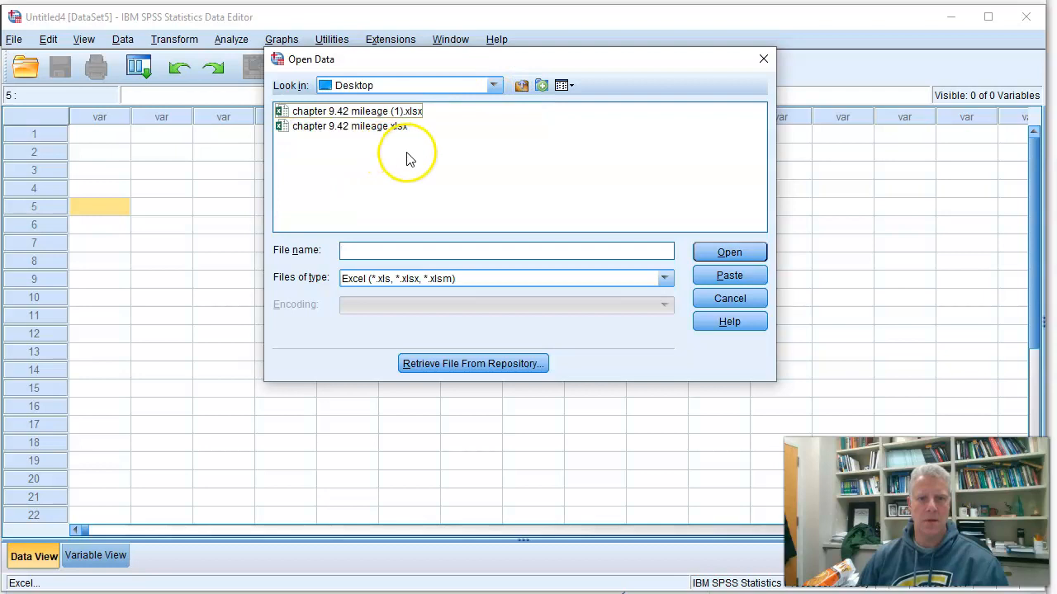
left_click(377, 114)
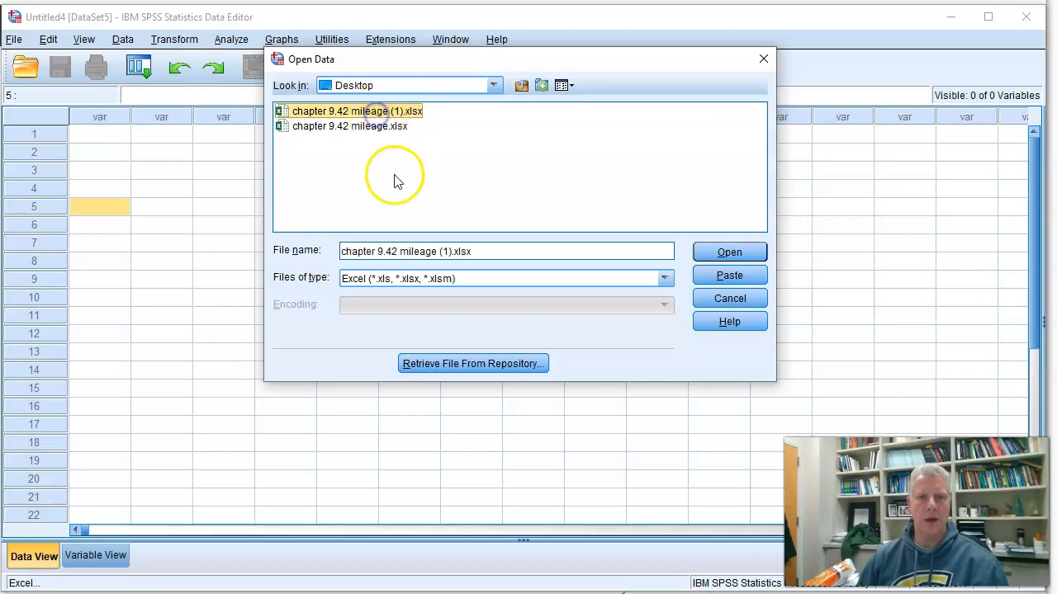
left_click(730, 256)
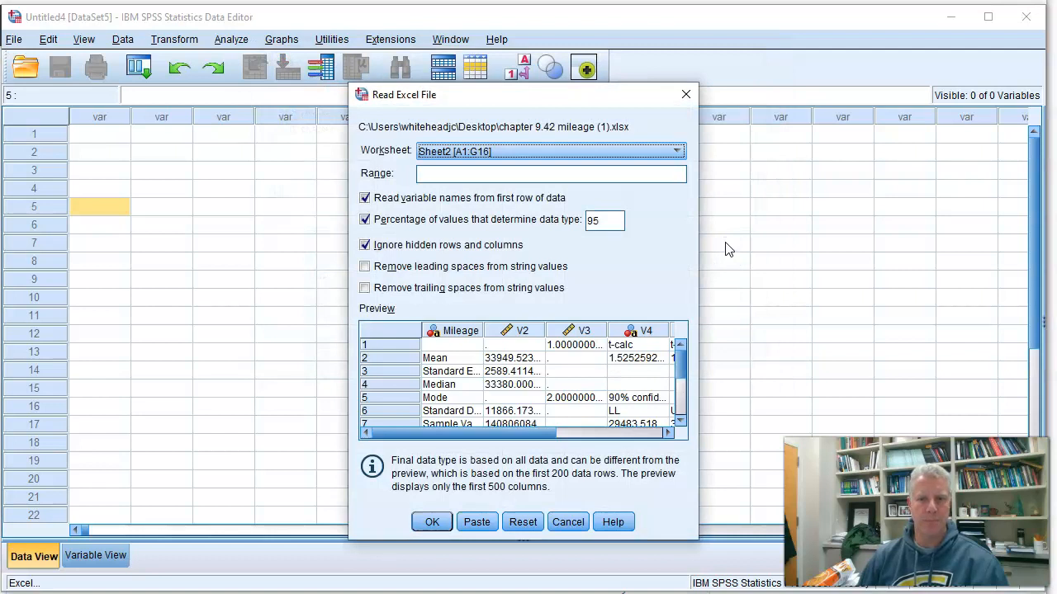
- Choose the worksheet Sheet1 [A1:A22] as the source and import its Mileage data
left_click_drag(585, 96, 559, 81)
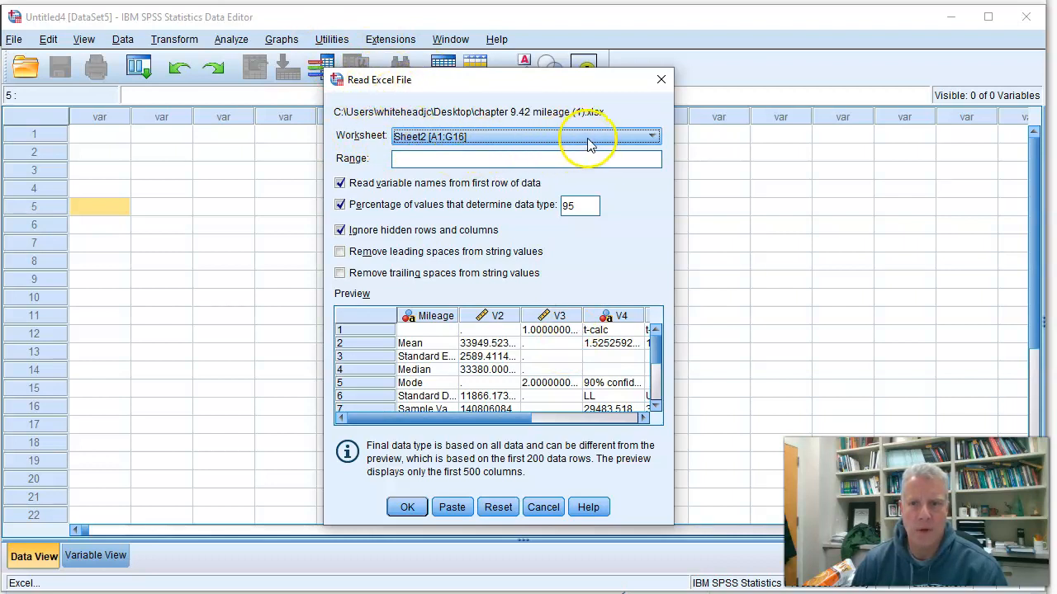
left_click(653, 138)
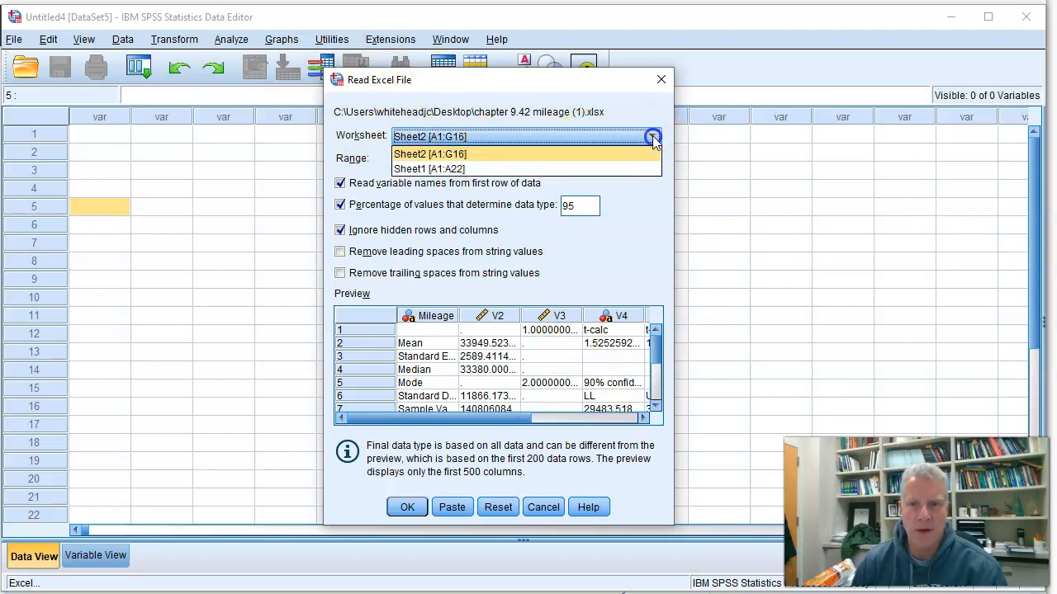
left_click(429, 169)
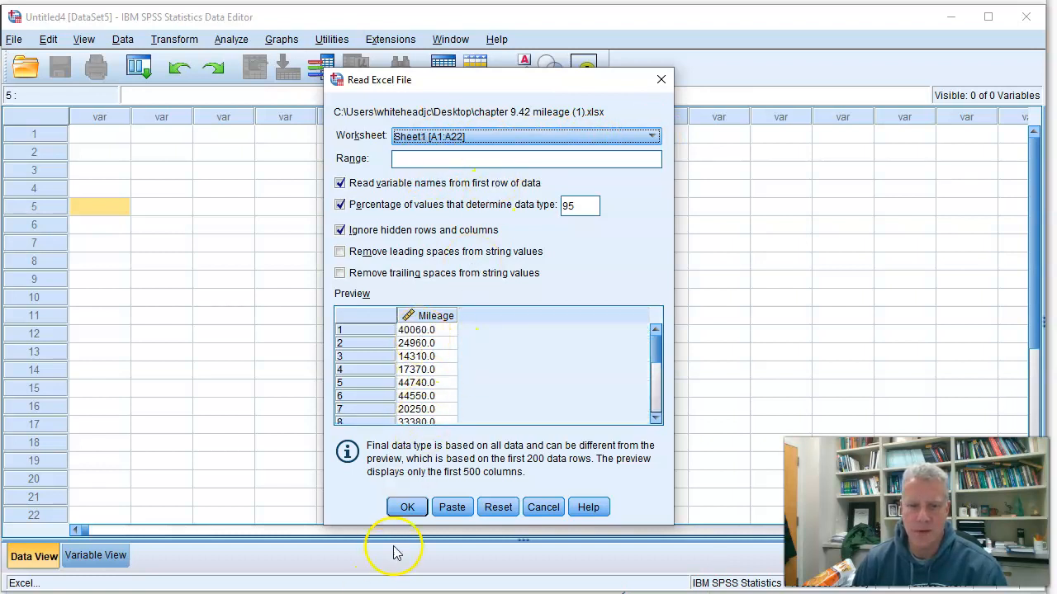
left_click(404, 507)
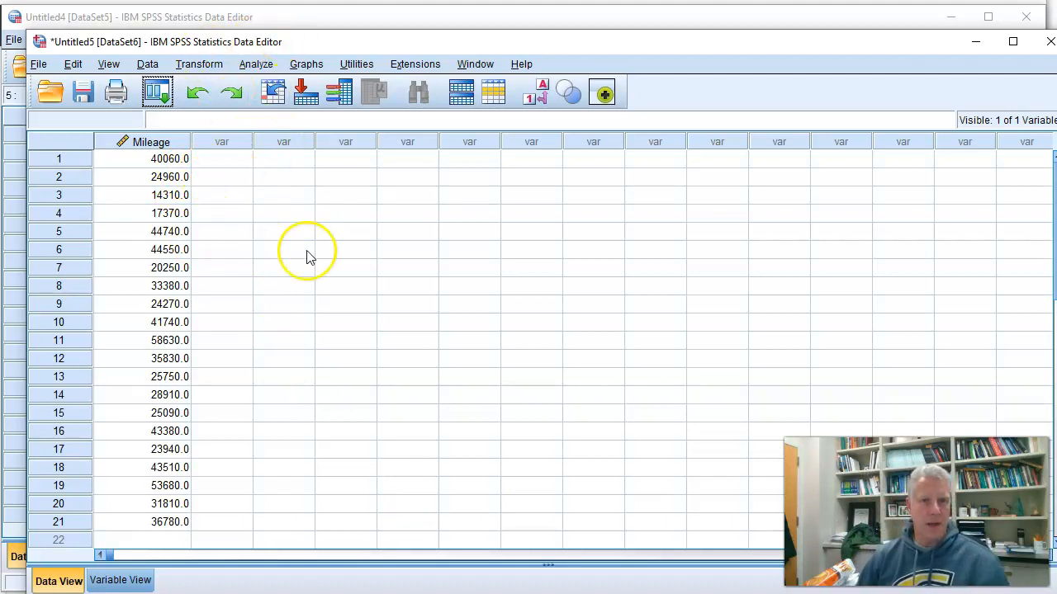
- Save the imported Mileage dataset to the Desktop as an SPSS Statistics file named problem9.42
left_click(39, 66)
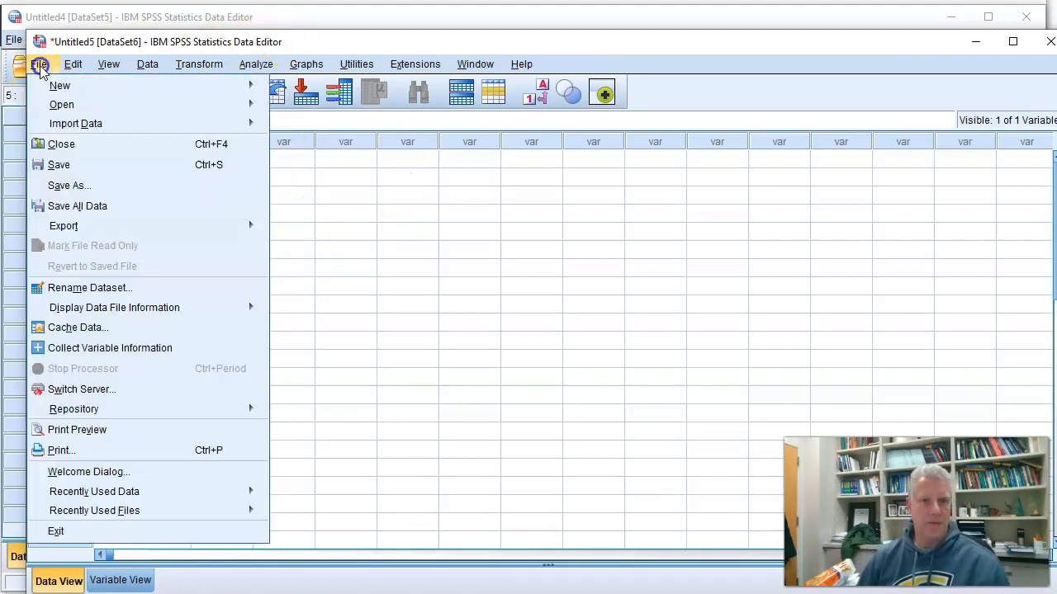
left_click(70, 185)
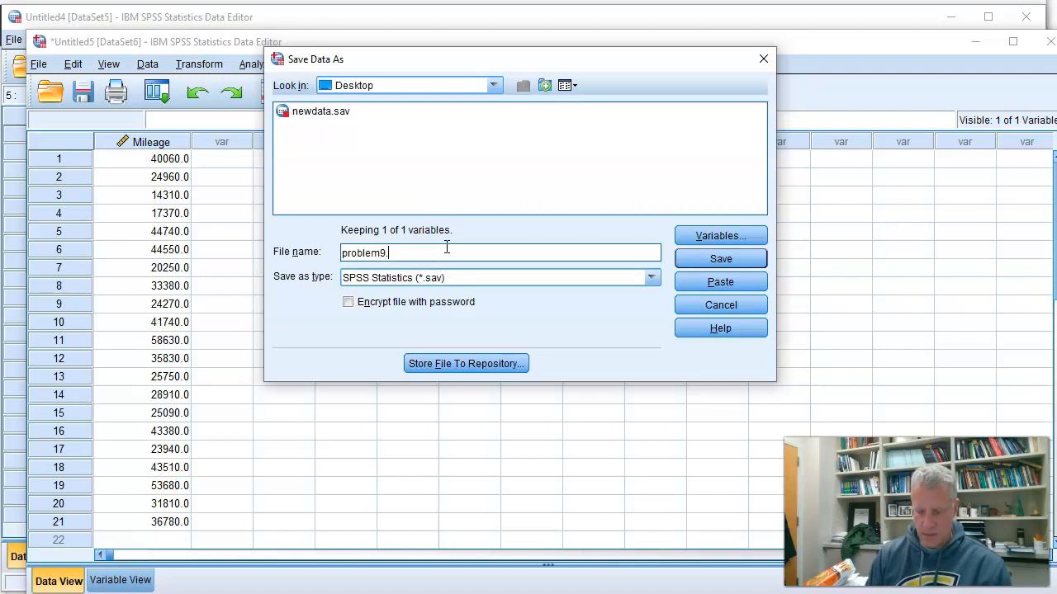
left_click(720, 259)
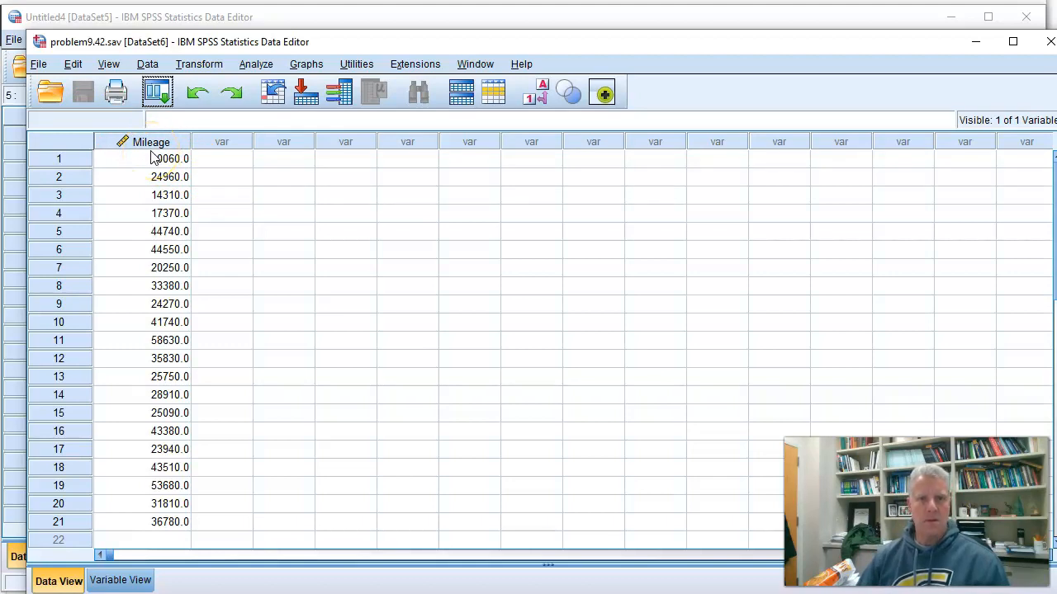
- Start a One-Sample T Test and add Mileage as the test variable
left_click(257, 66)
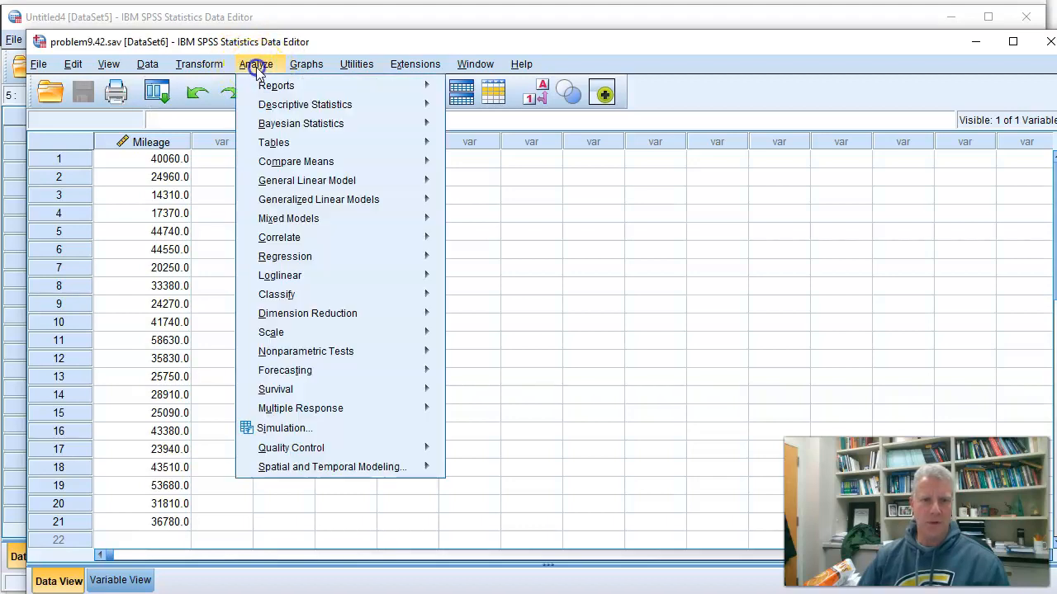
left_click(345, 167)
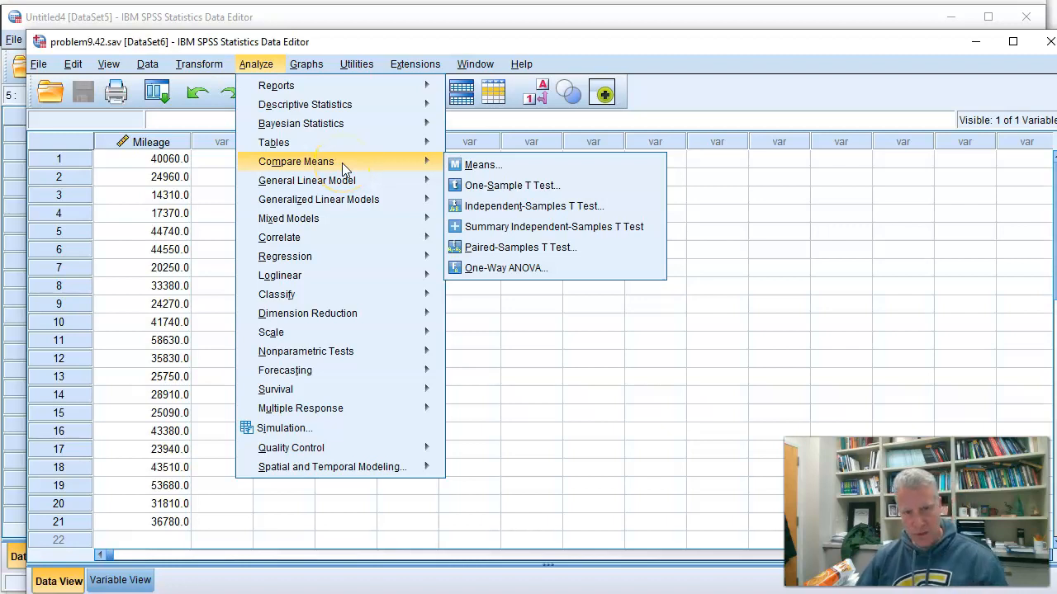
left_click(534, 166)
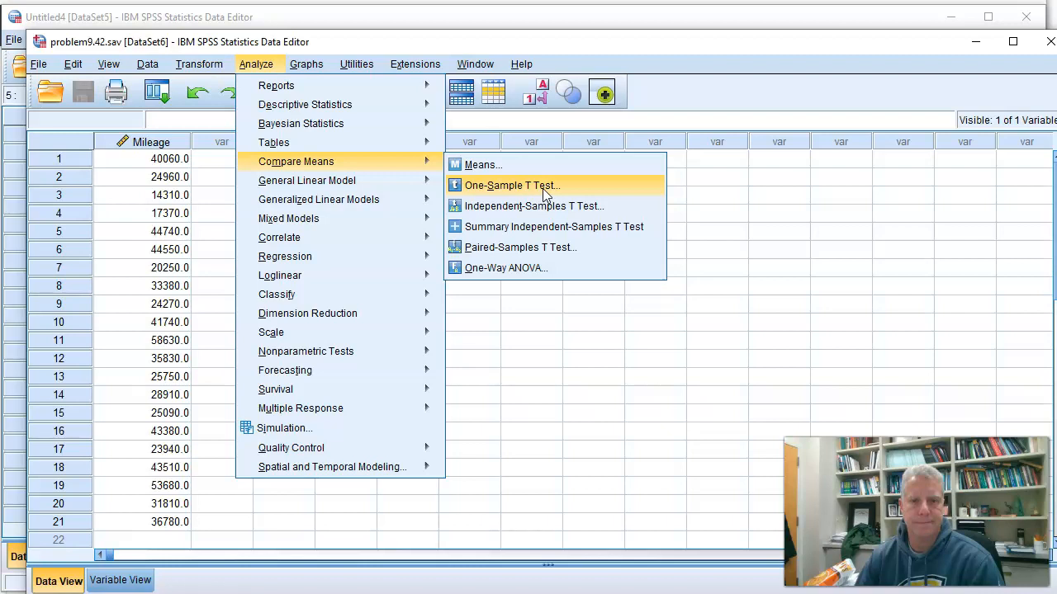
left_click(545, 189)
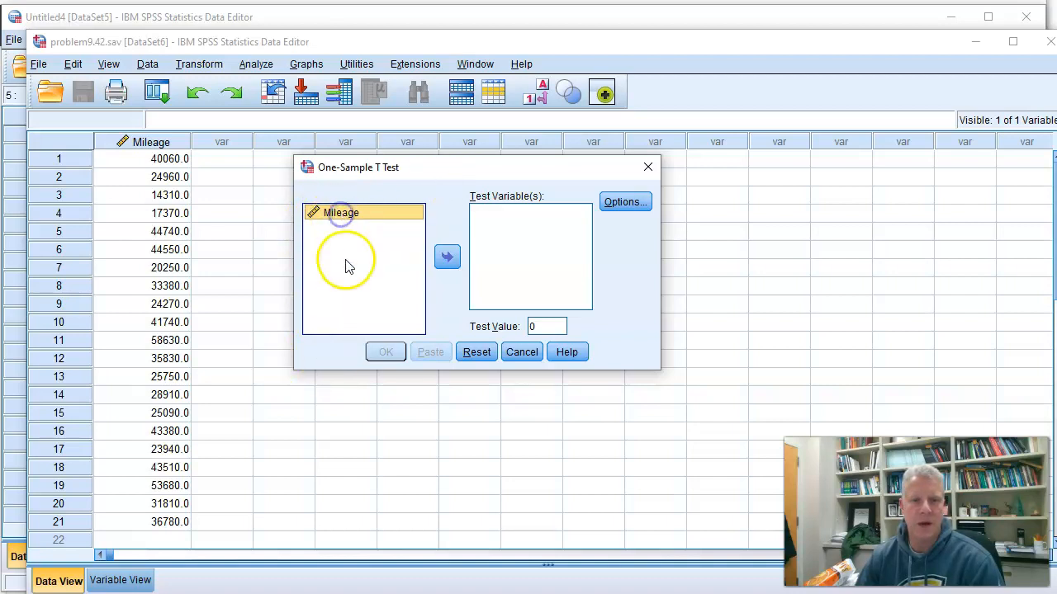
left_click(448, 261)
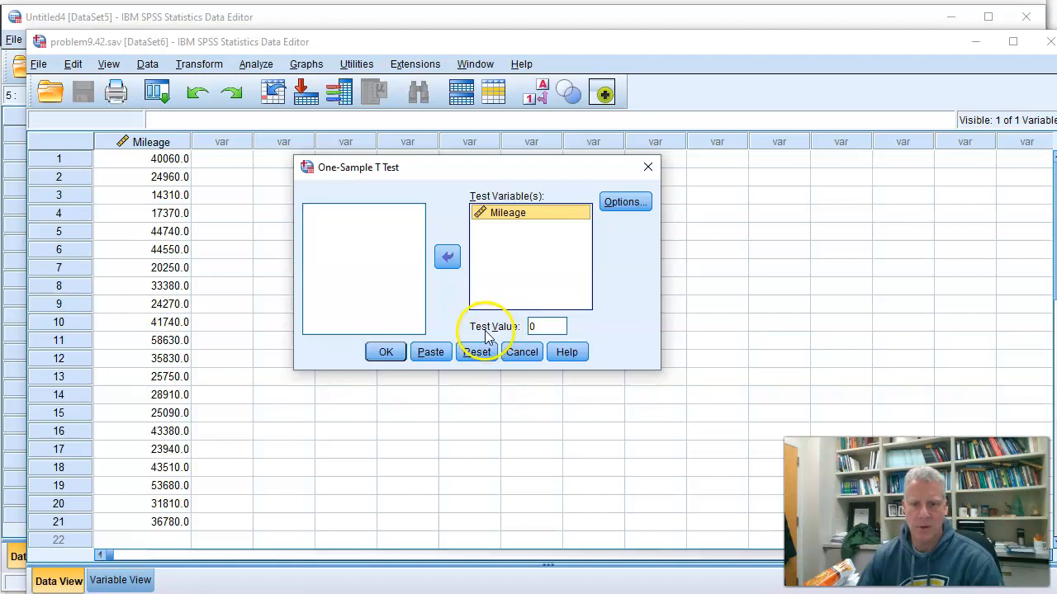
- Set the test value to 30000 and the confidence interval to 90%, and run the one-sample t test
double_click(553, 326)
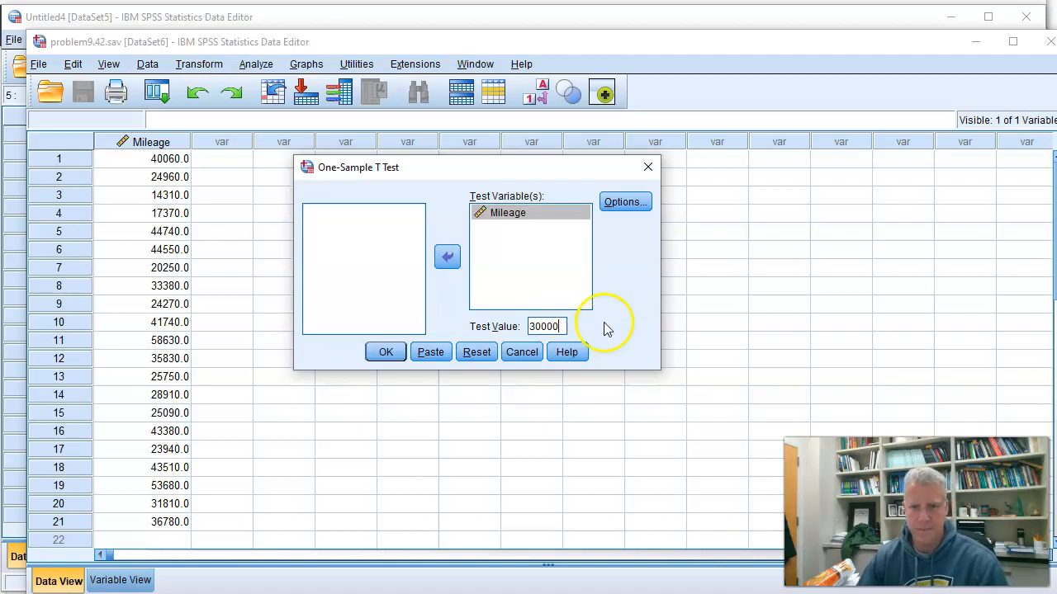
left_click(613, 208)
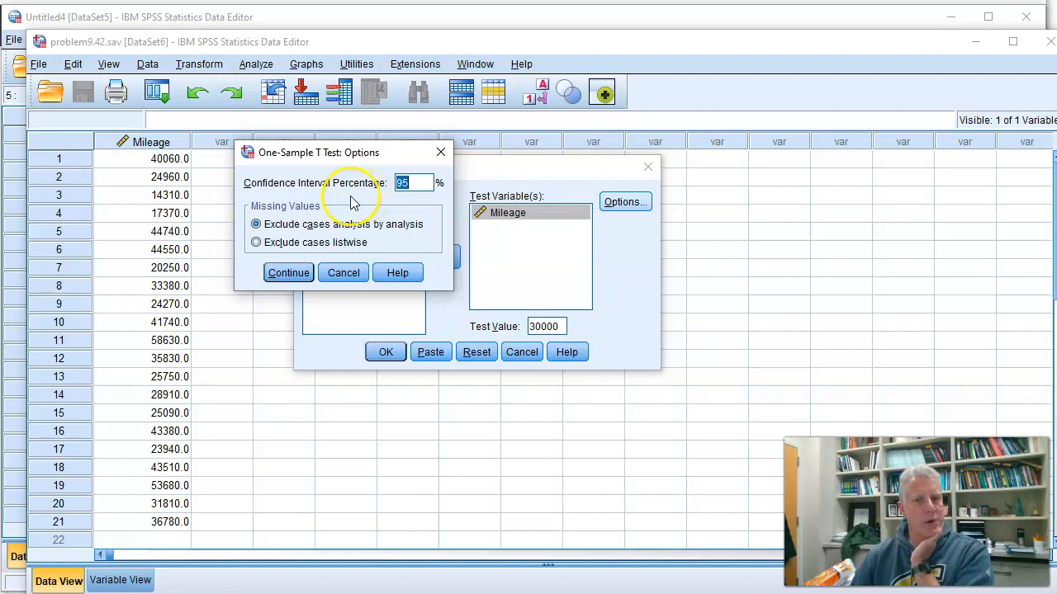
left_click(425, 183)
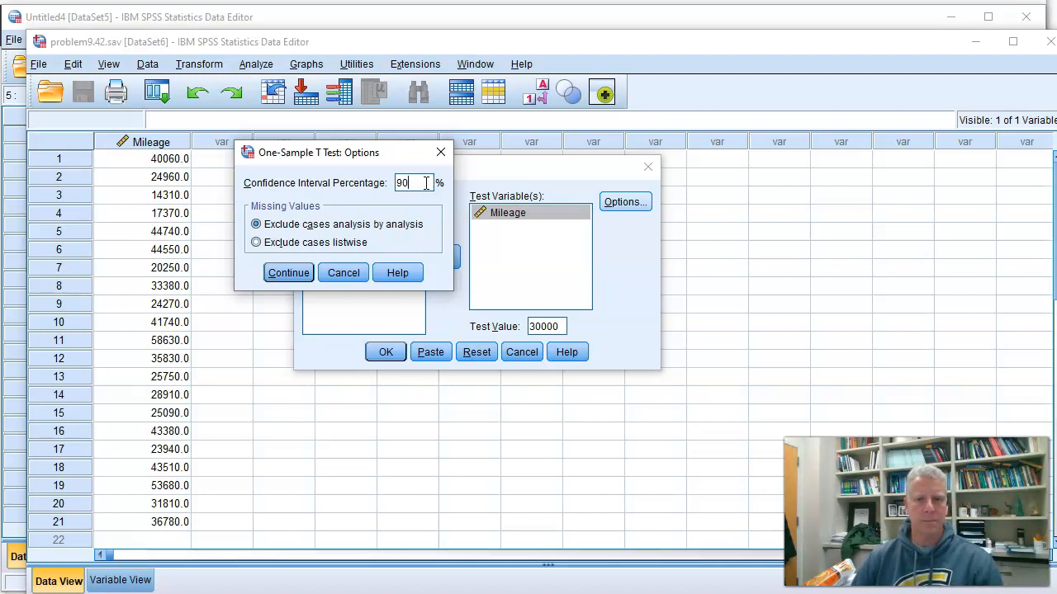
left_click(279, 272)
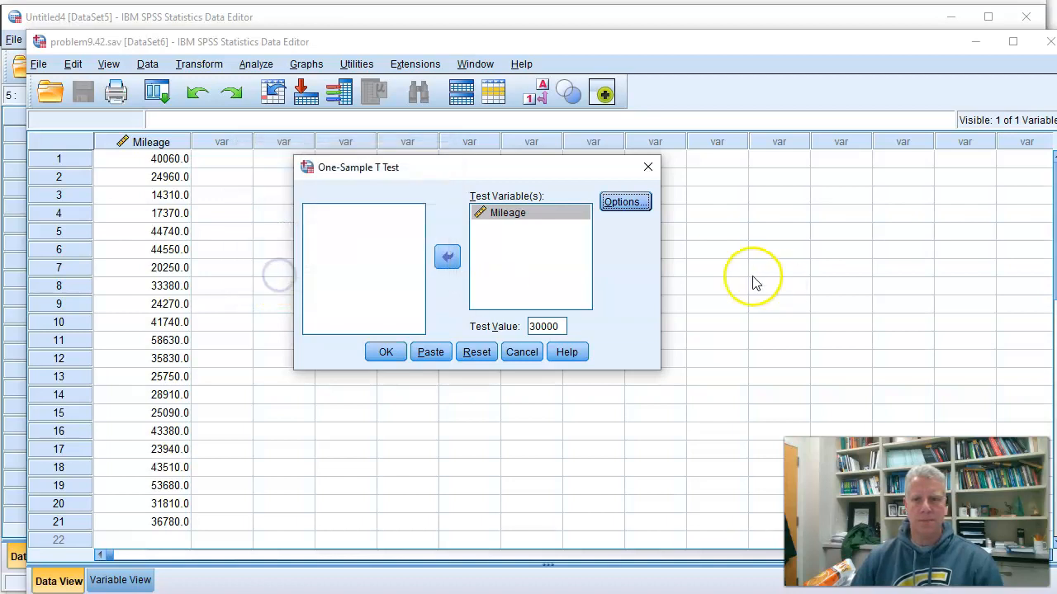
left_click(384, 354)
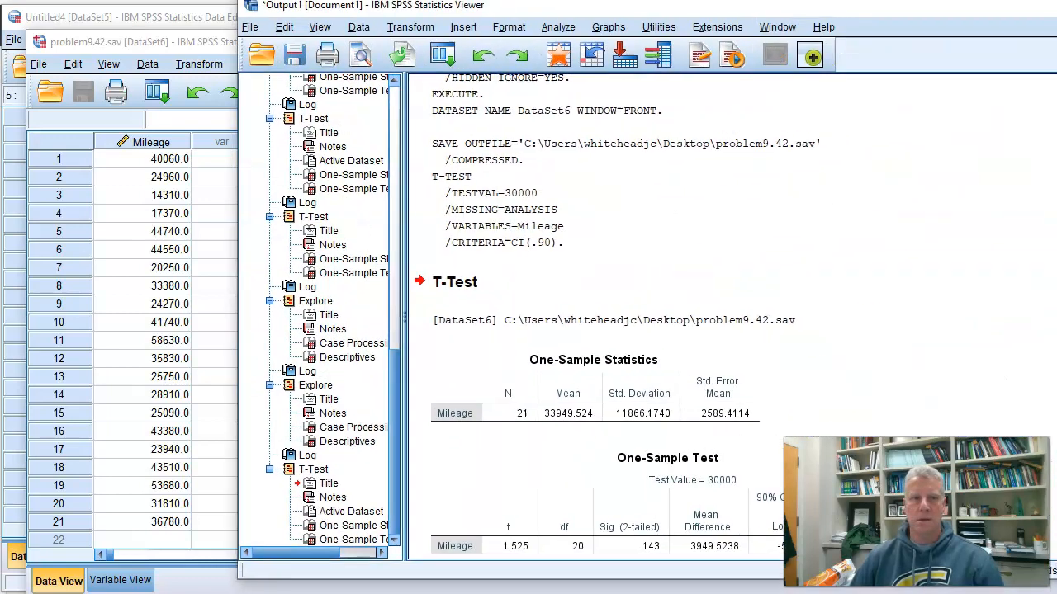
- Examine the t test output for Mileage, including the t statistic, two-tailed significance, mean difference and confidence interval of the difference
left_click_drag(439, 18, 431, 19)
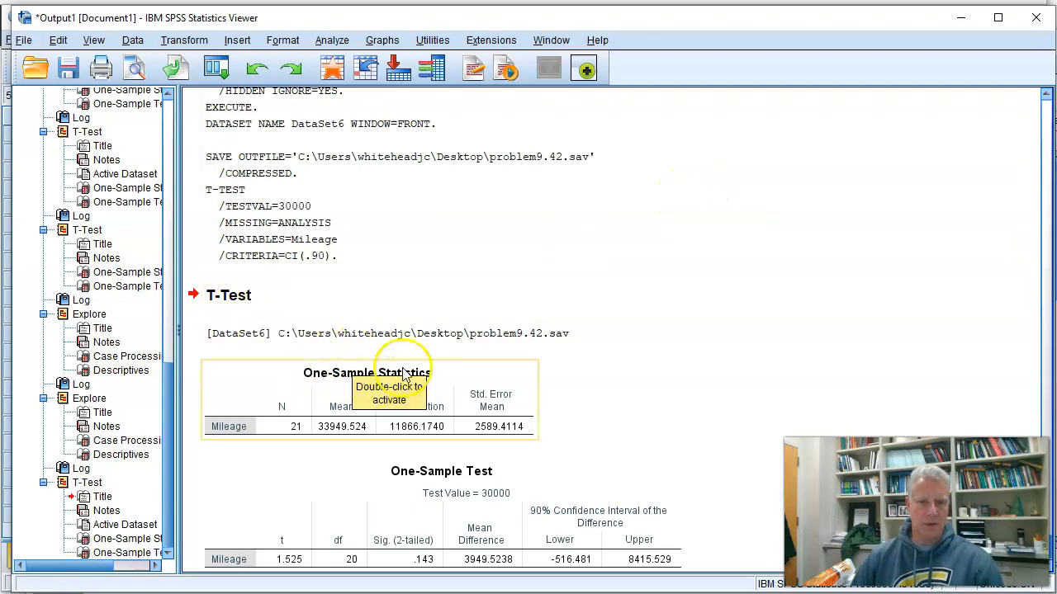
scroll(660, 341, "down", 1)
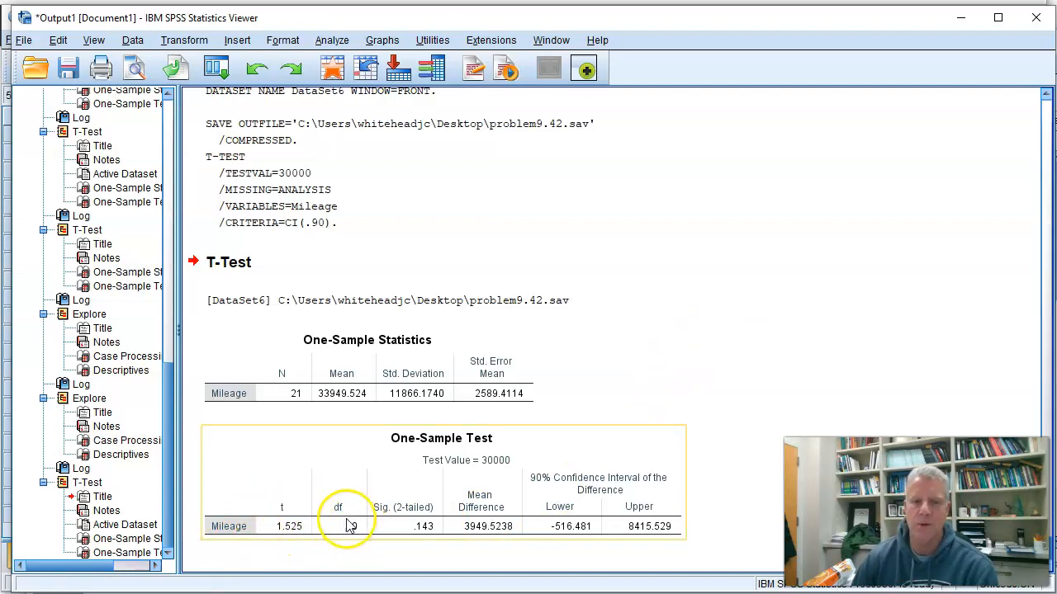
left_click(307, 541)
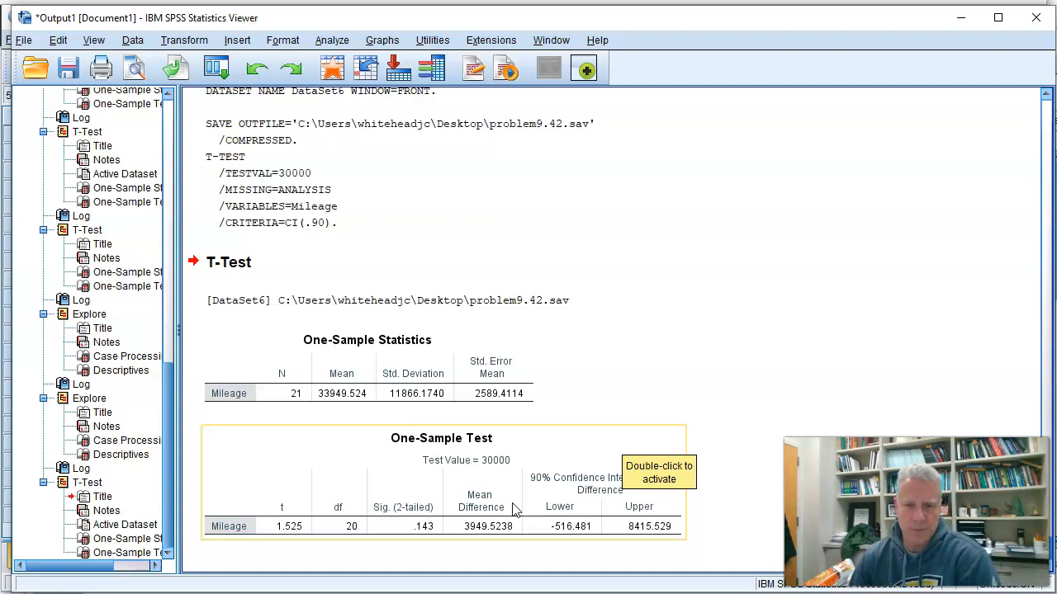
left_click(485, 535)
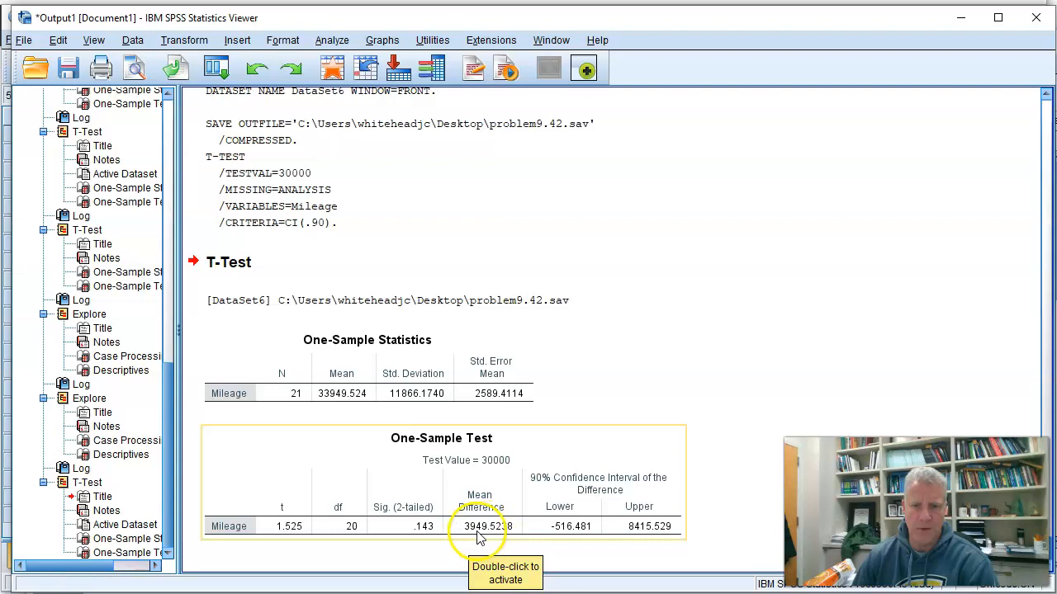
left_click(472, 411)
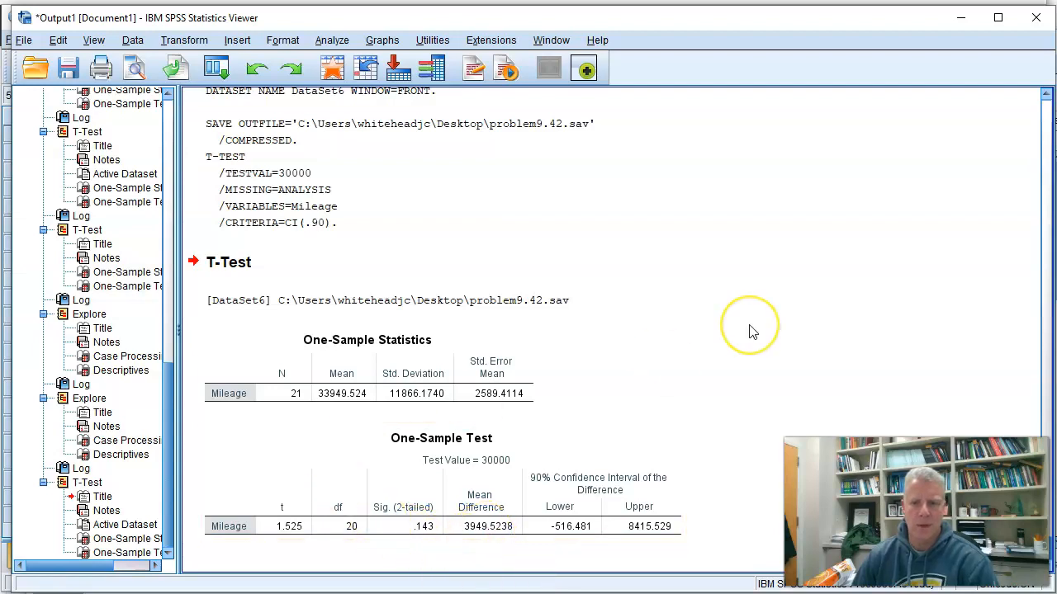
left_click(570, 511)
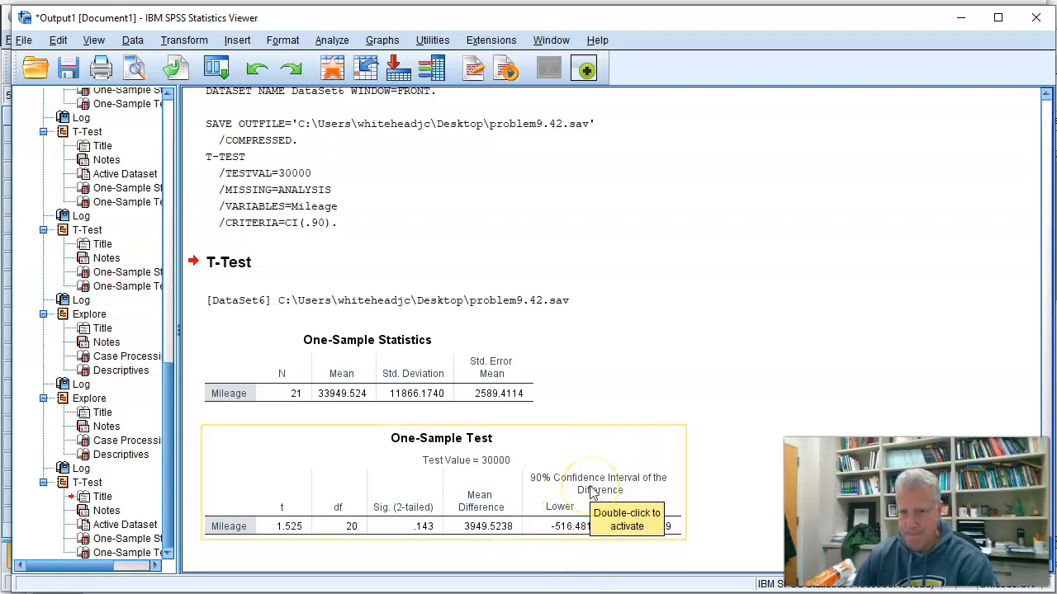
left_click(625, 418)
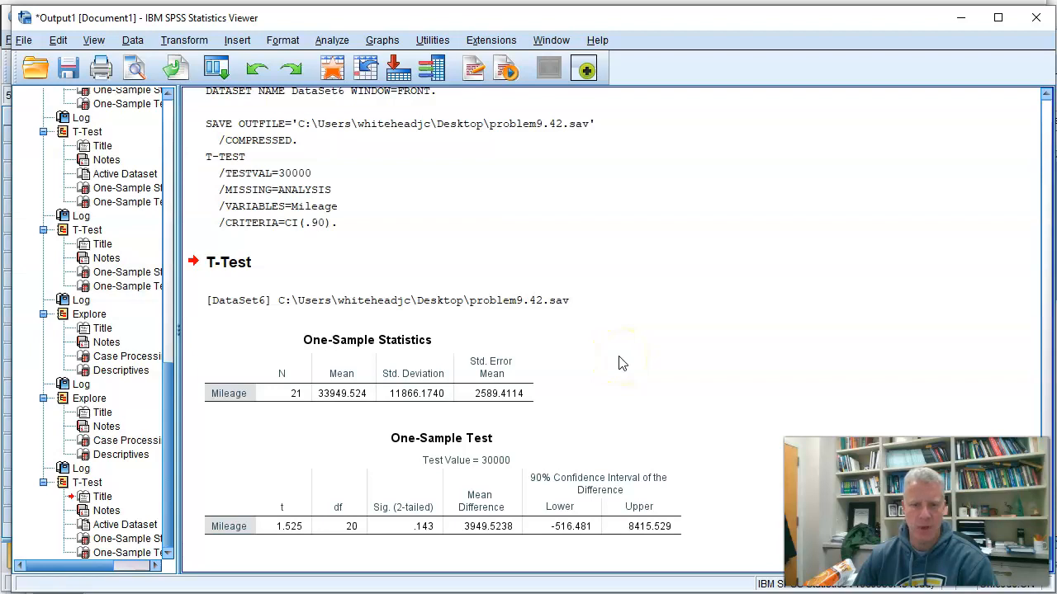
left_click(663, 266)
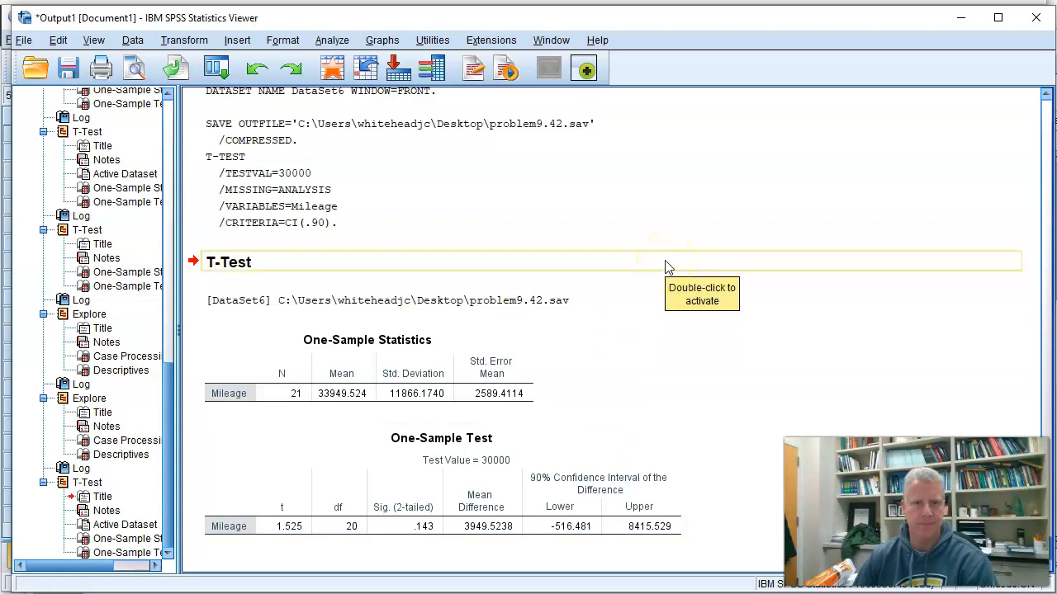
left_click(703, 239)
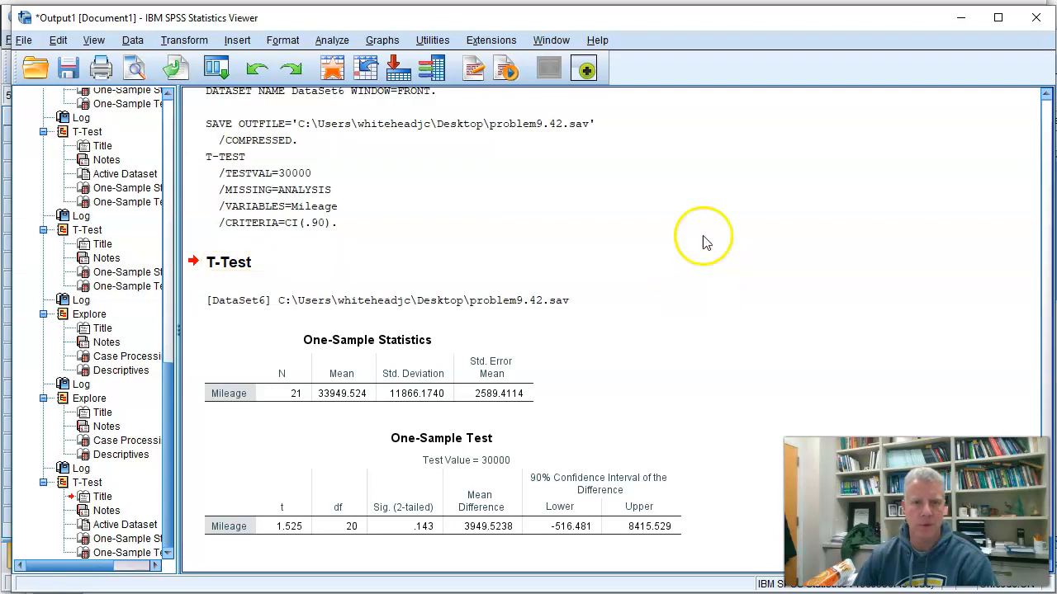
left_click(328, 46)
mouse_move(345, 87)
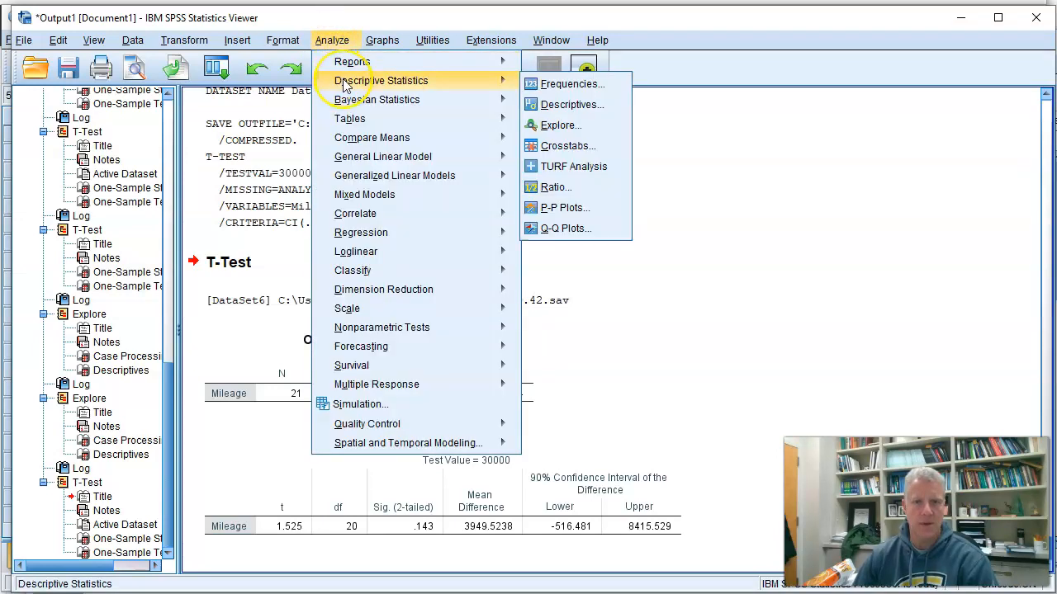
left_click(560, 114)
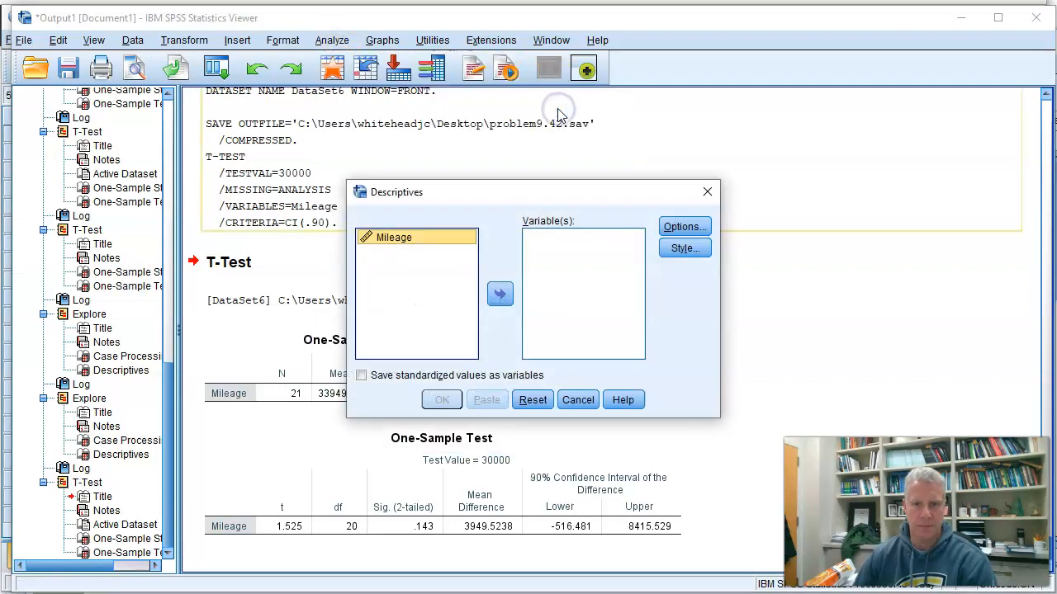
left_click(499, 294)
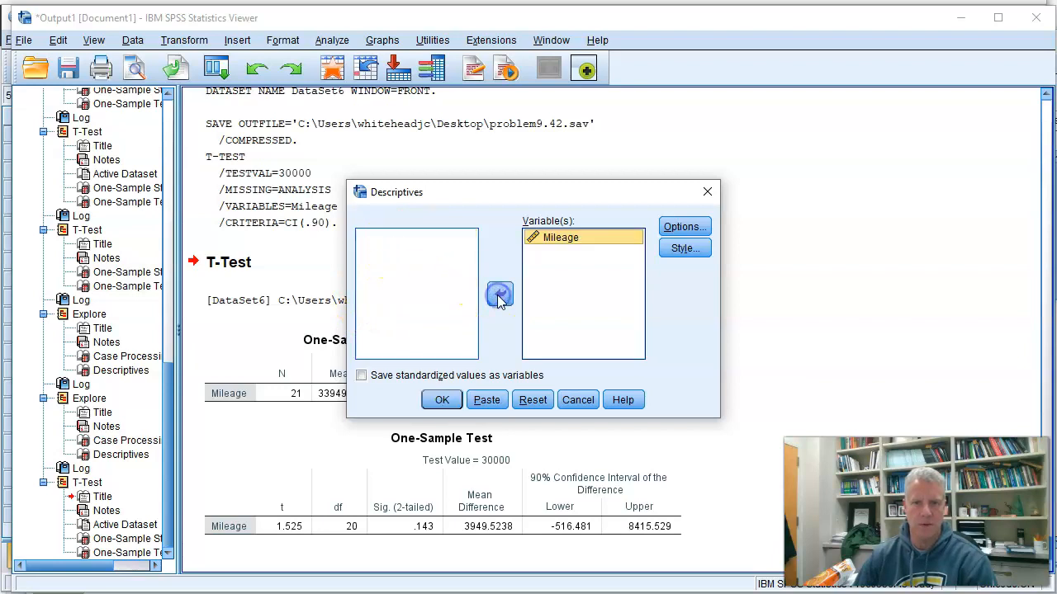
left_click(574, 401)
- Start an Explore analysis with Mileage as the dependent variable and limit the display to Statistics
left_click(330, 39)
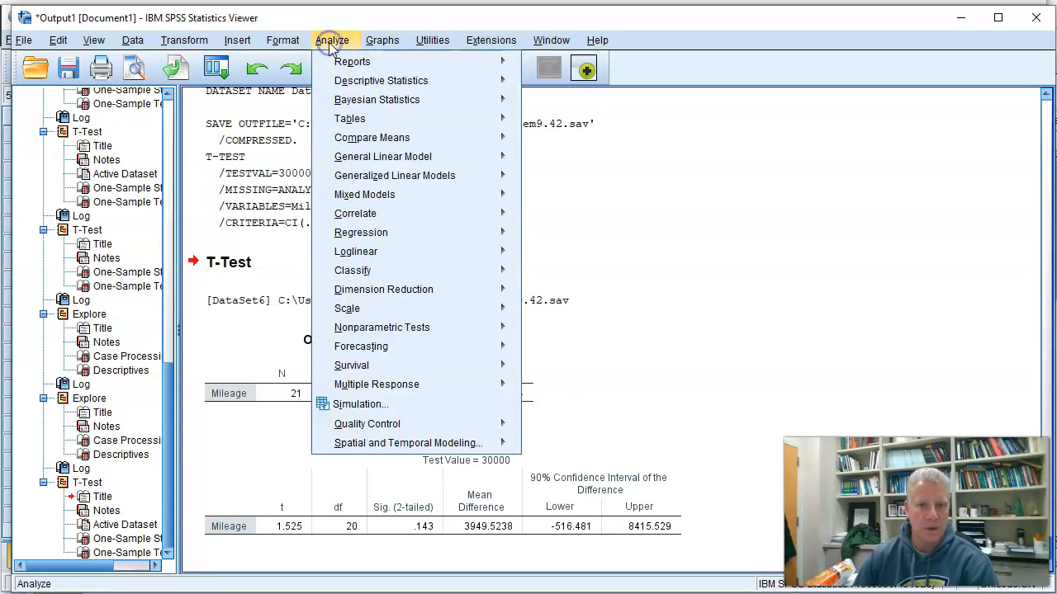
mouse_move(358, 89)
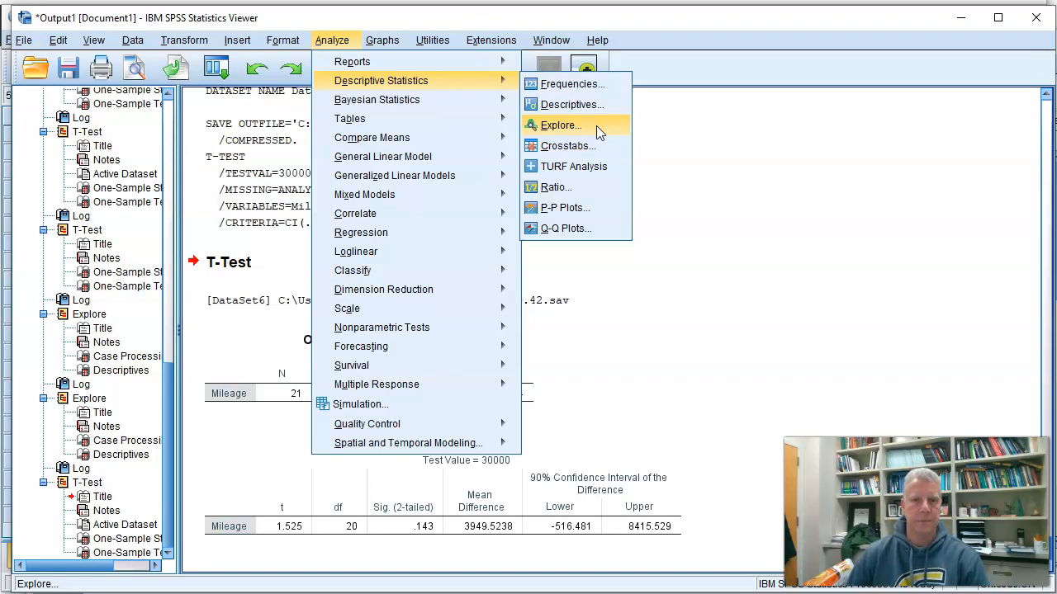
left_click(596, 126)
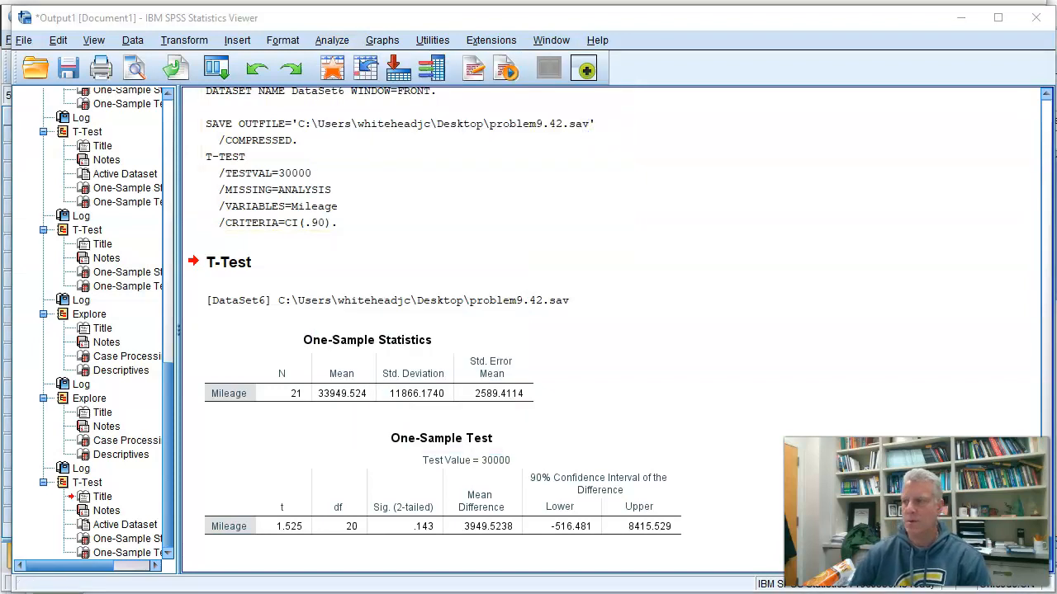
left_click_drag(686, 73, 395, 70)
left_click(437, 130)
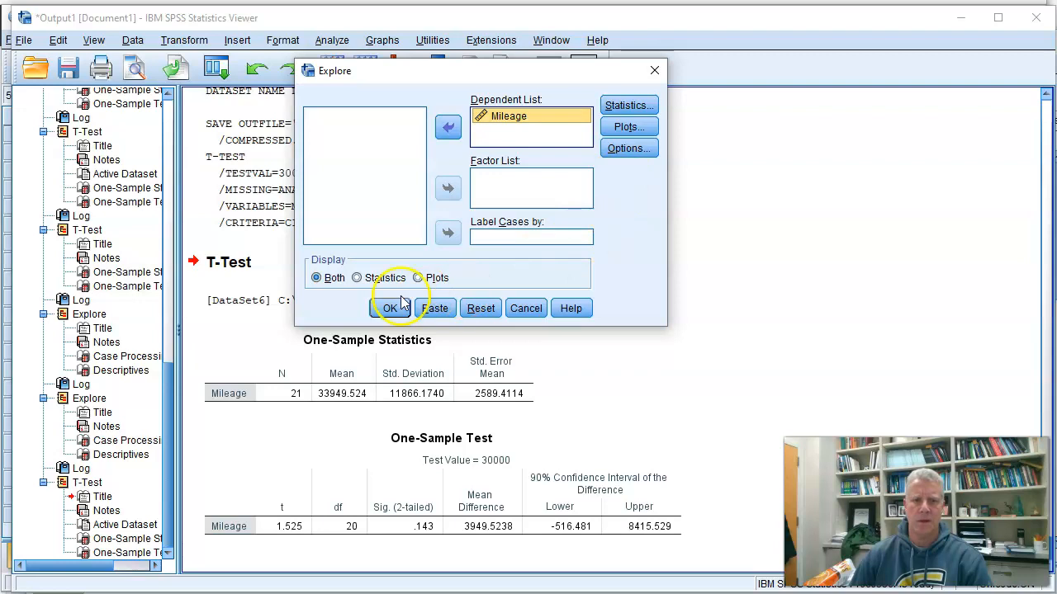
left_click(357, 279)
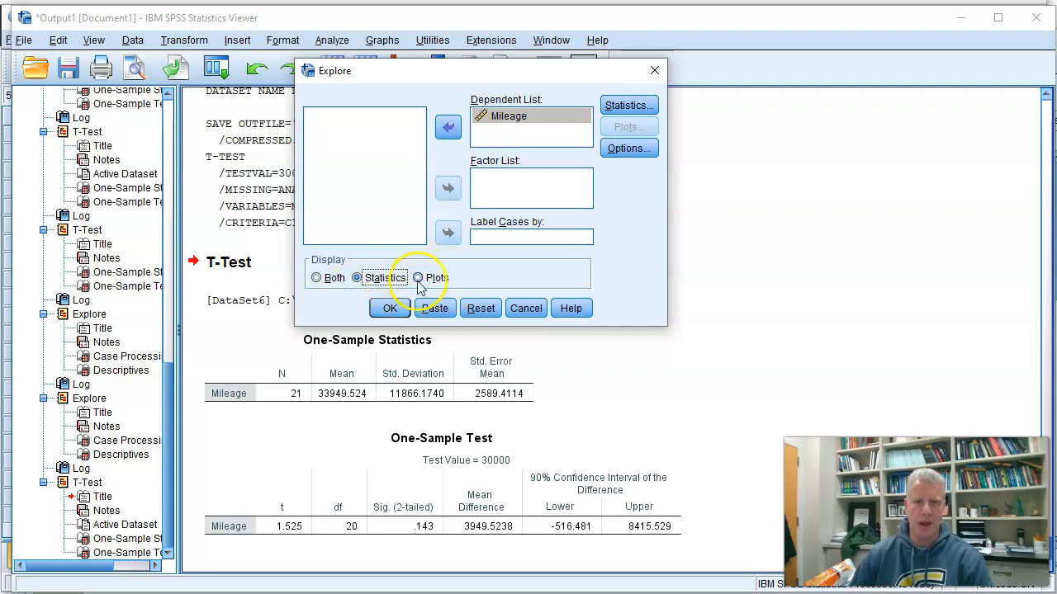
- Set the Explore confidence interval for the mean to 90% and run the analysis
left_click(629, 105)
left_click_drag(965, 67, 522, 65)
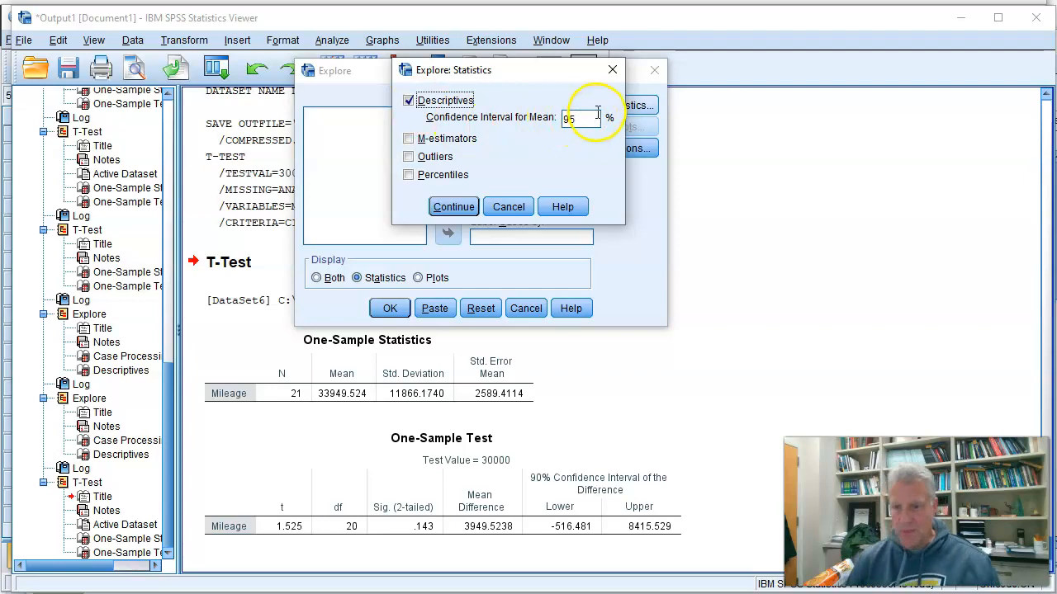
double_click(595, 118)
type("90")
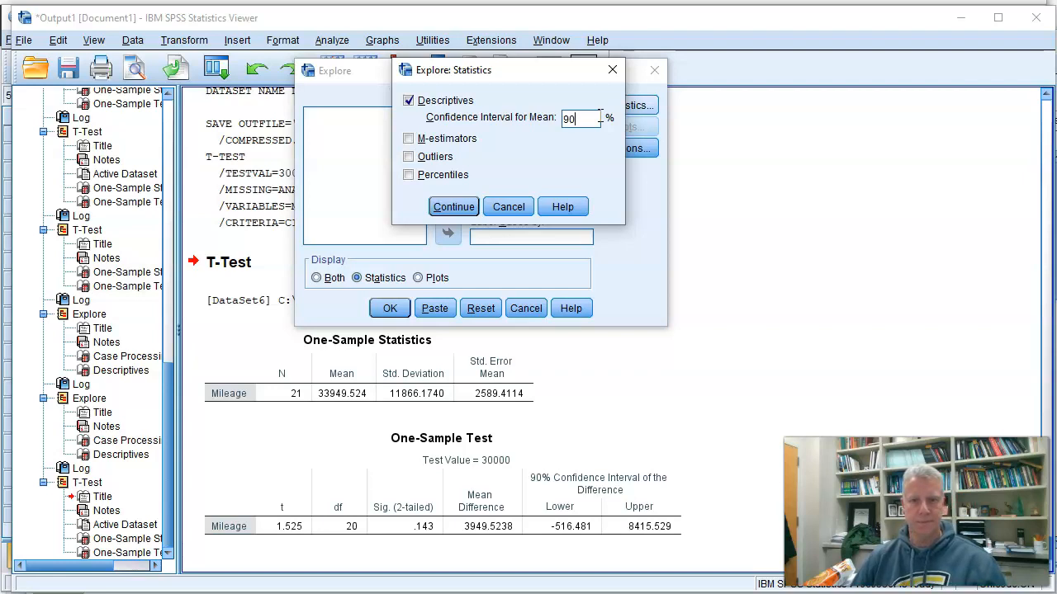
left_click(456, 207)
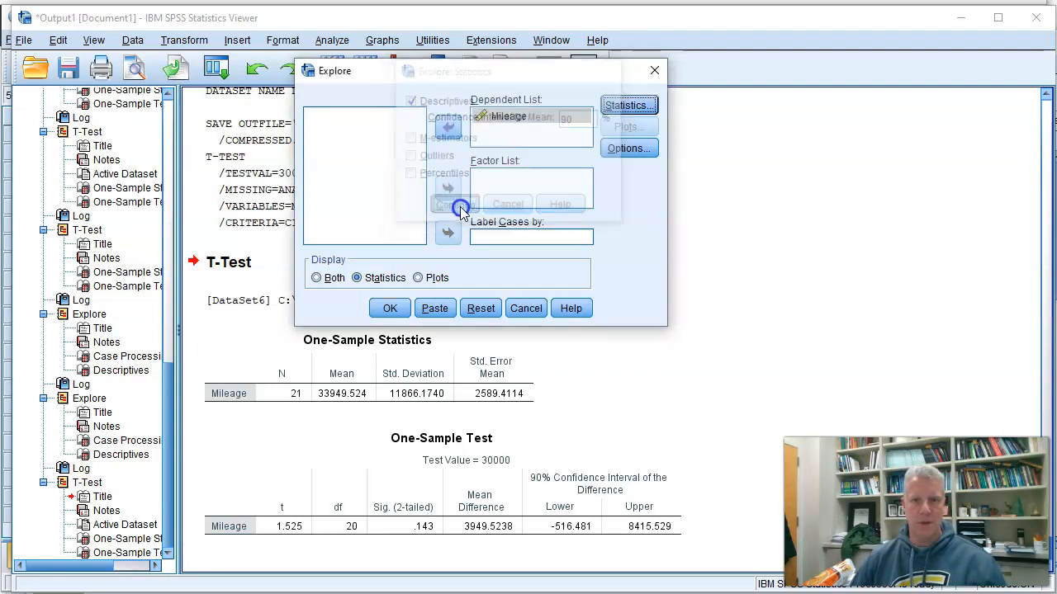
left_click(390, 309)
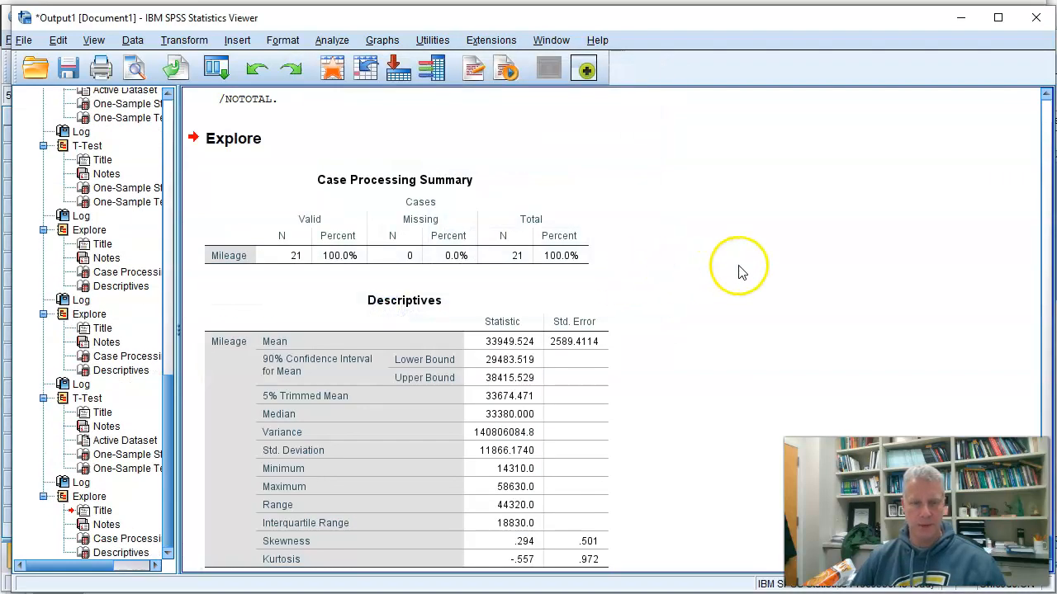
- Examine the Descriptives table for Mileage, especially the mean and the bounds of its confidence interval
left_click(235, 318)
left_click(388, 229)
left_click(442, 260)
left_click(442, 274)
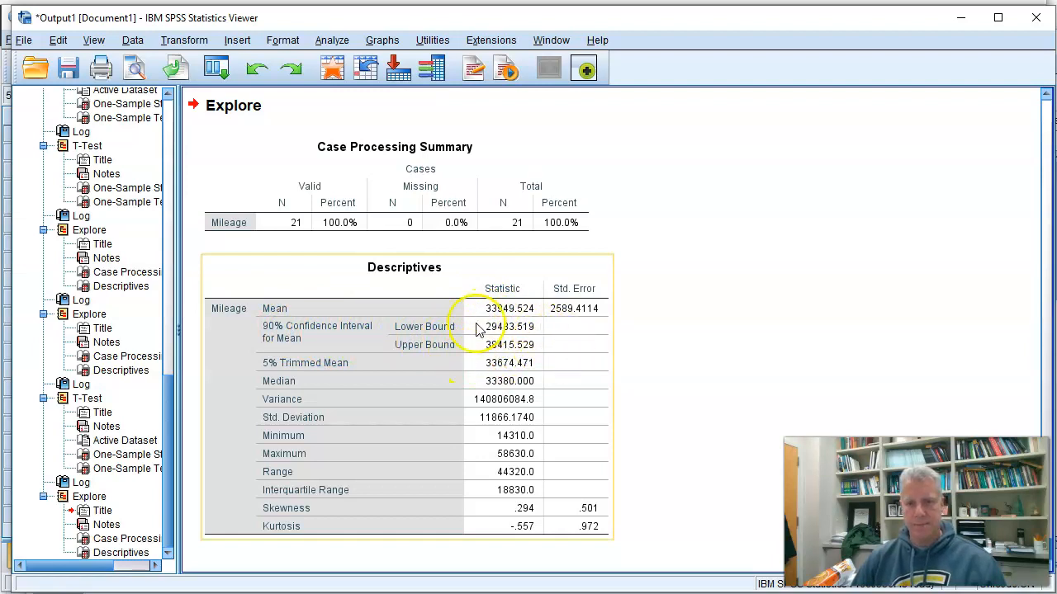
left_click(738, 330)
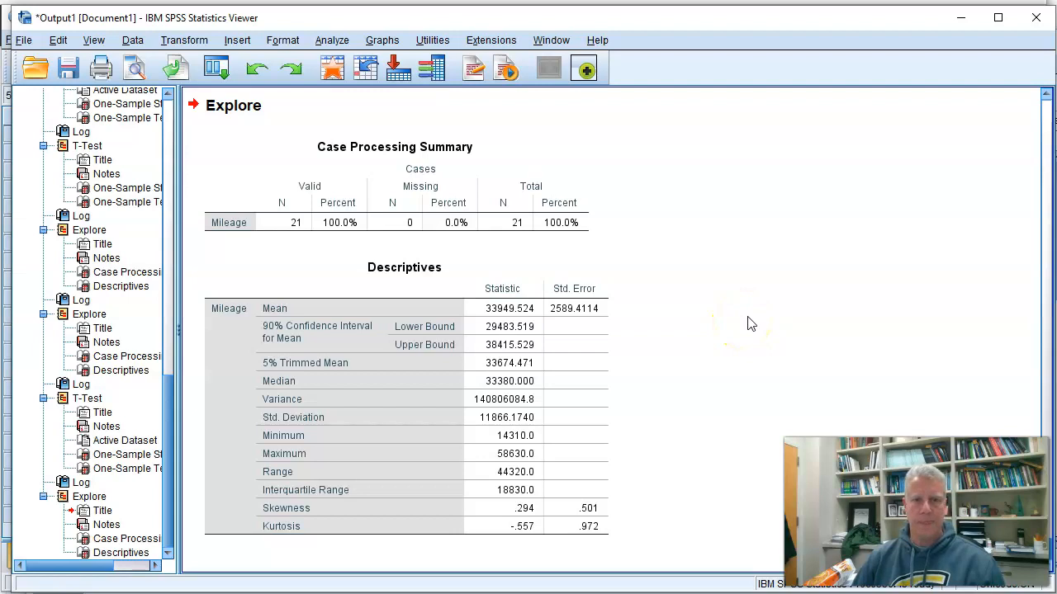
left_click_drag(609, 19, 608, 22)
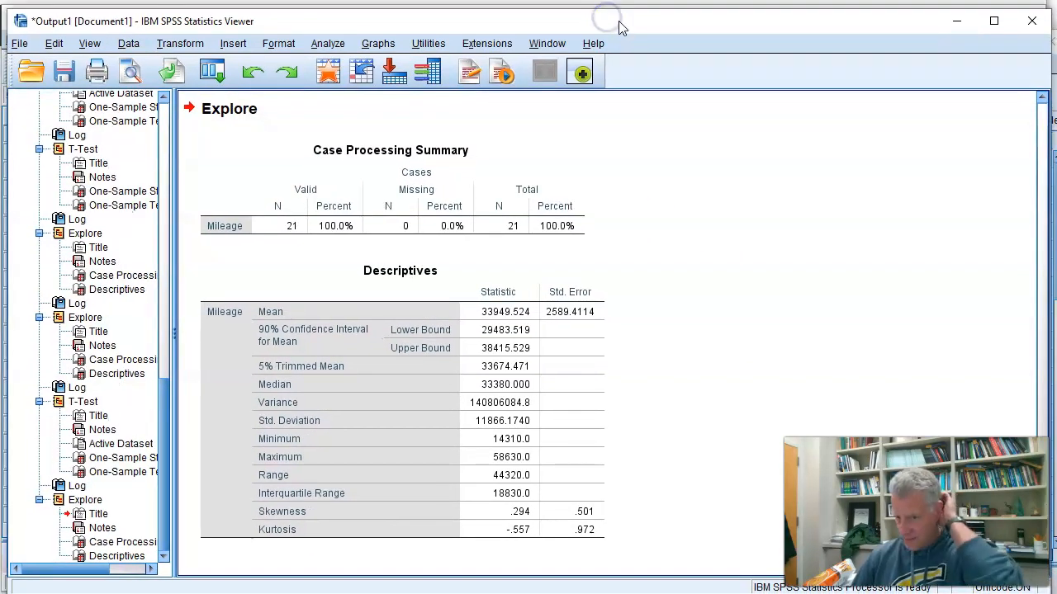
left_click(669, 188)
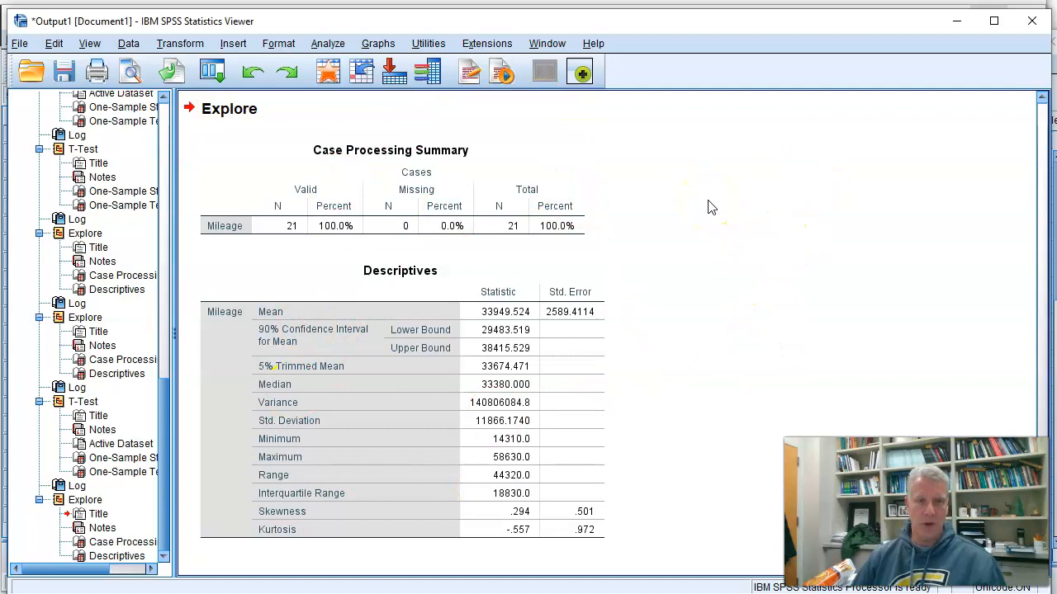
- Open the output export for all objects and choose Portable Document Format (*.pdf) as the document type
left_click(19, 46)
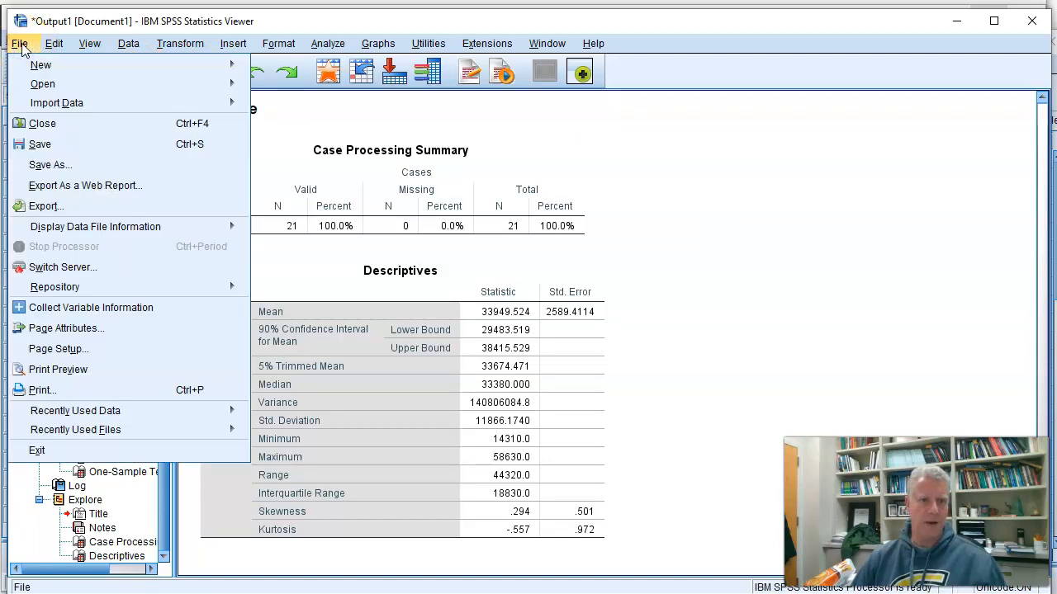
left_click(45, 206)
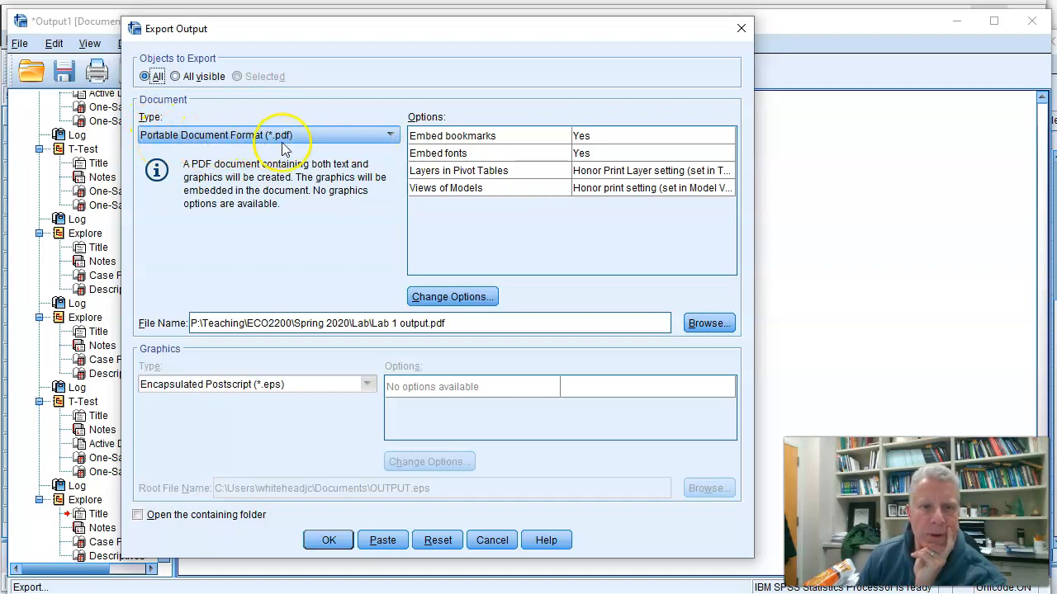
left_click(391, 141)
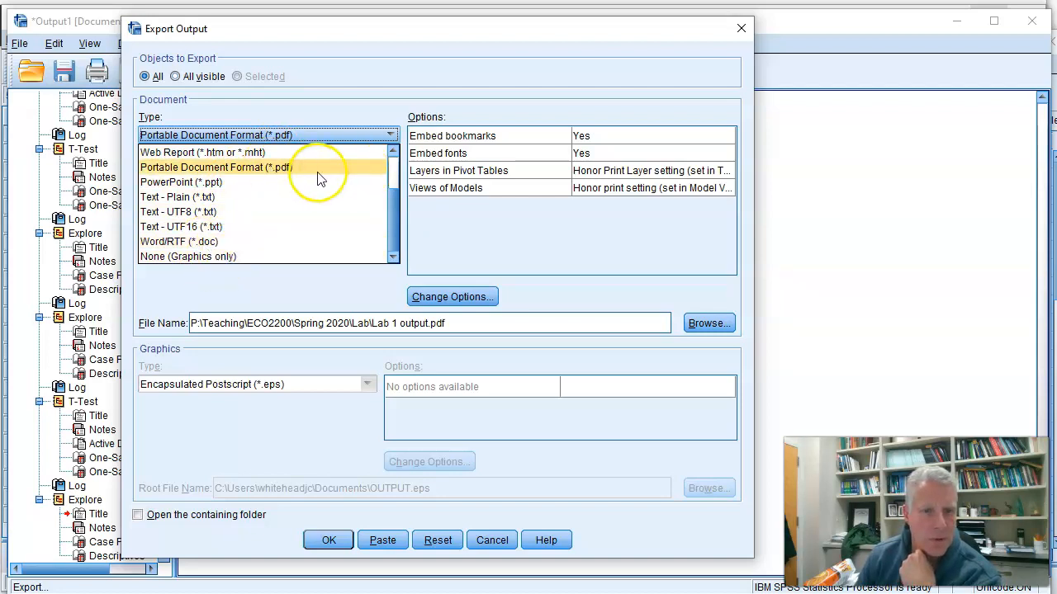
left_click(272, 170)
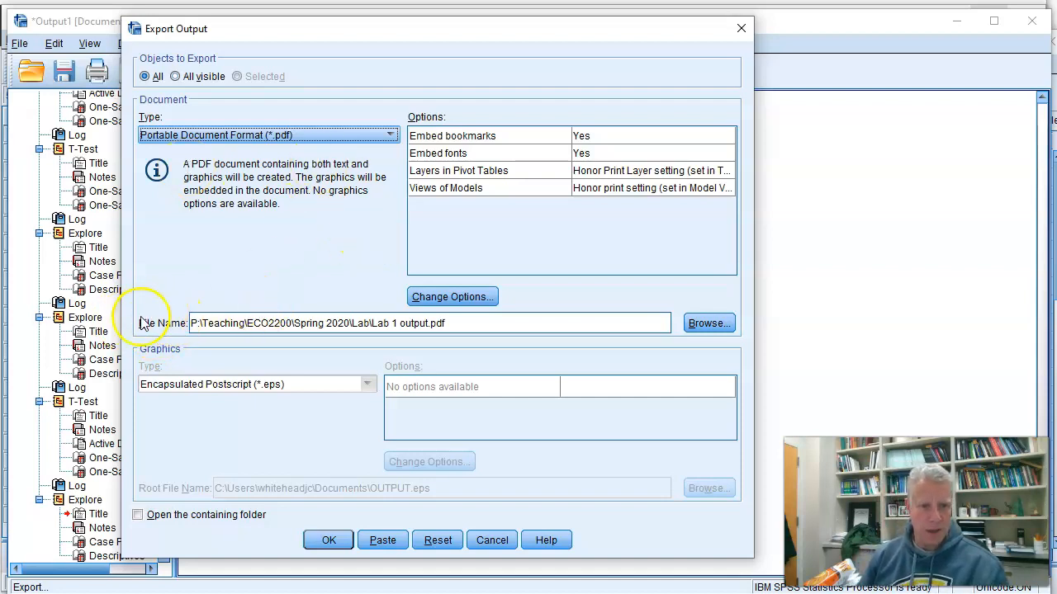
- Set the export file name to P:\Teaching\ECO2200\Spring 2020\Lab\Problem9.42output.pdf
left_click(197, 324)
left_click(199, 324)
left_click_drag(199, 324, 446, 324)
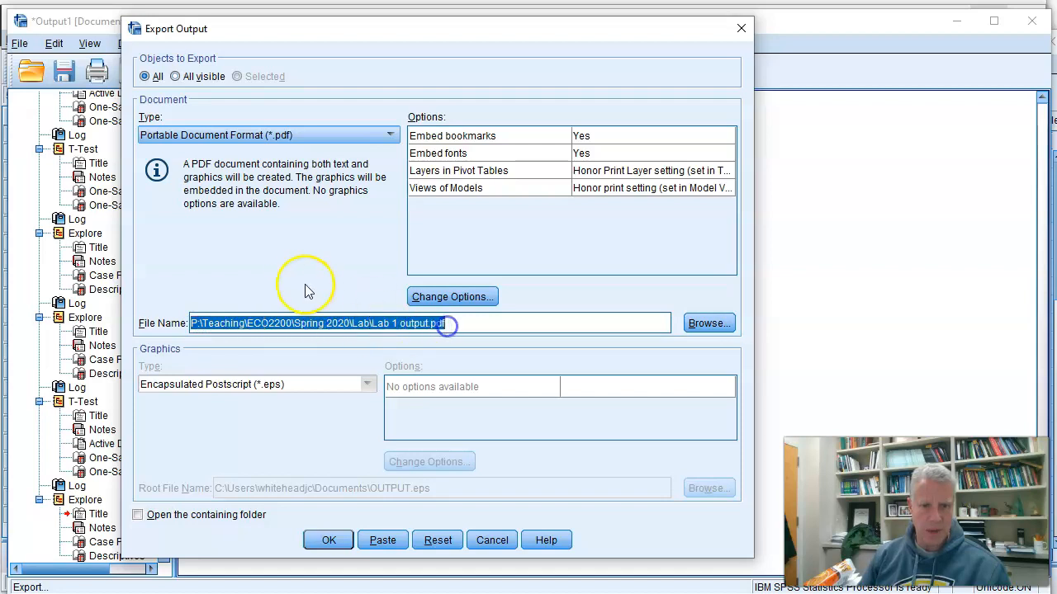
left_click(303, 322)
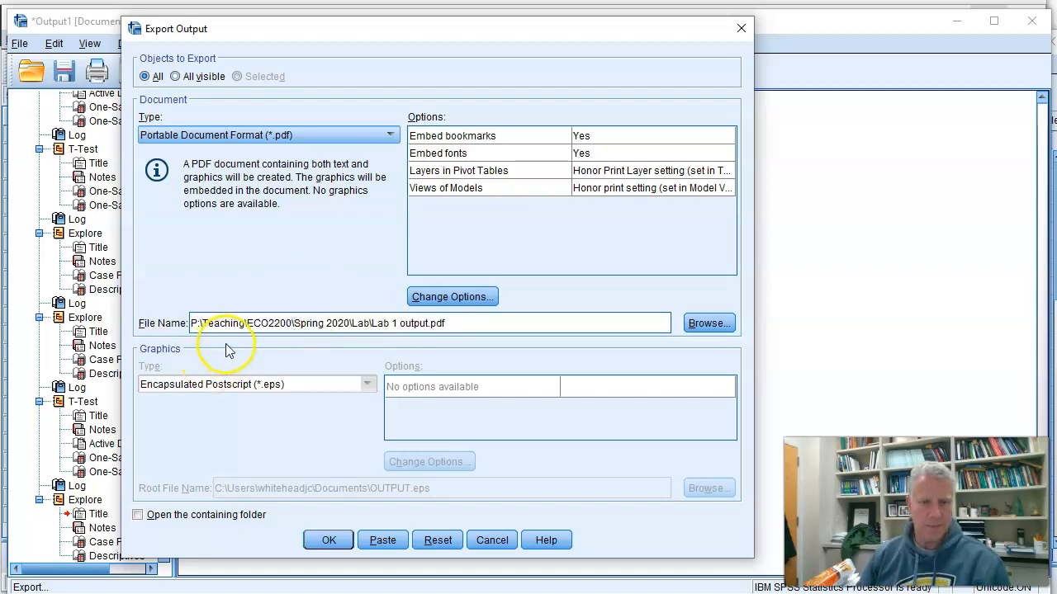
left_click(202, 323)
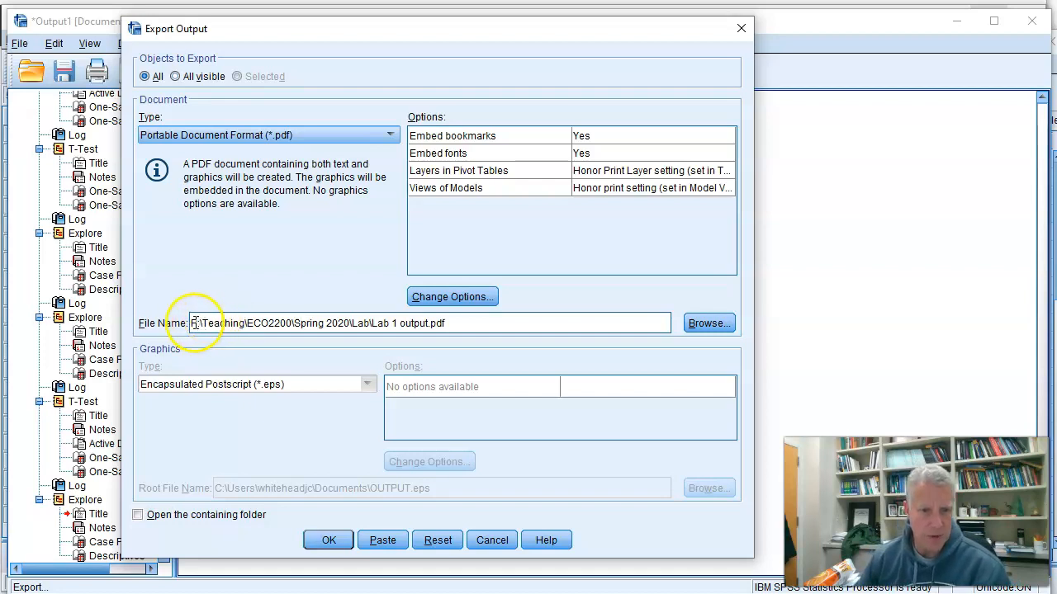
left_click(249, 325)
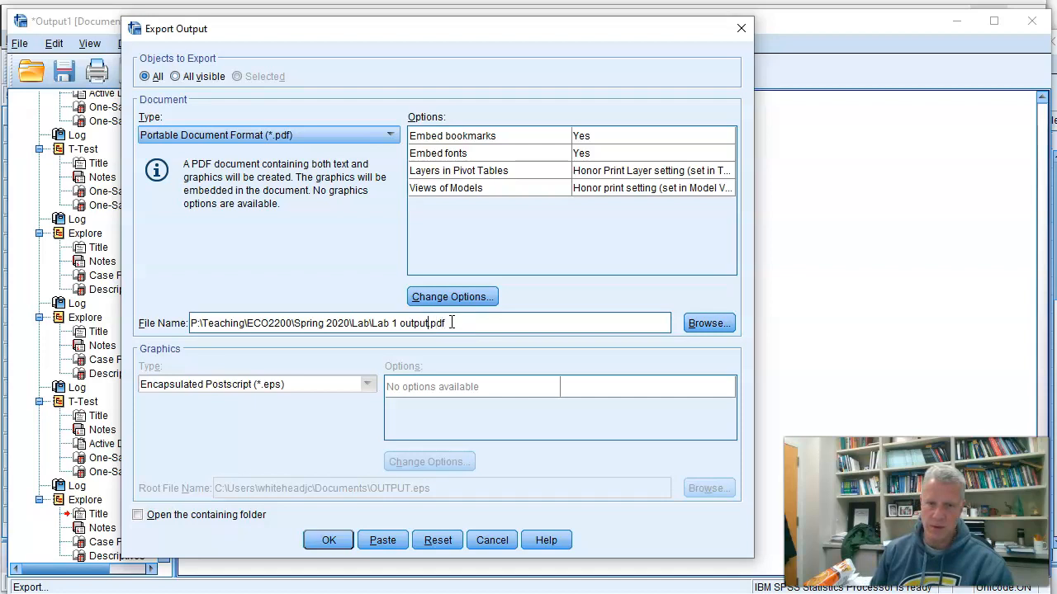
key("BackSpace")
key("BackSpace")
key("BackSpace")
key("BackSpace")
key("BackSpace")
key("BackSpace")
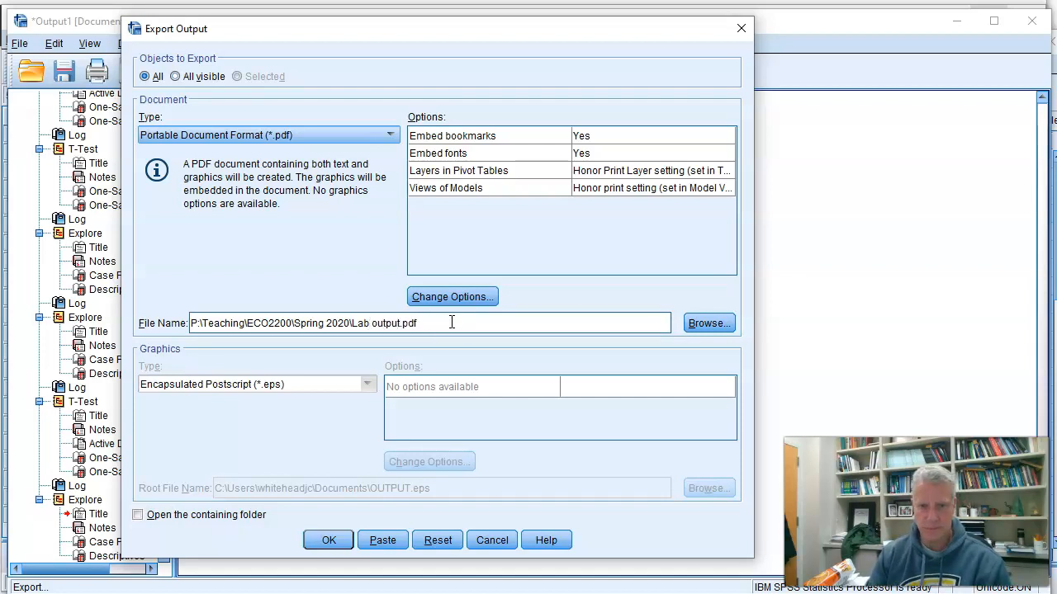
type("\\Problem9.42")
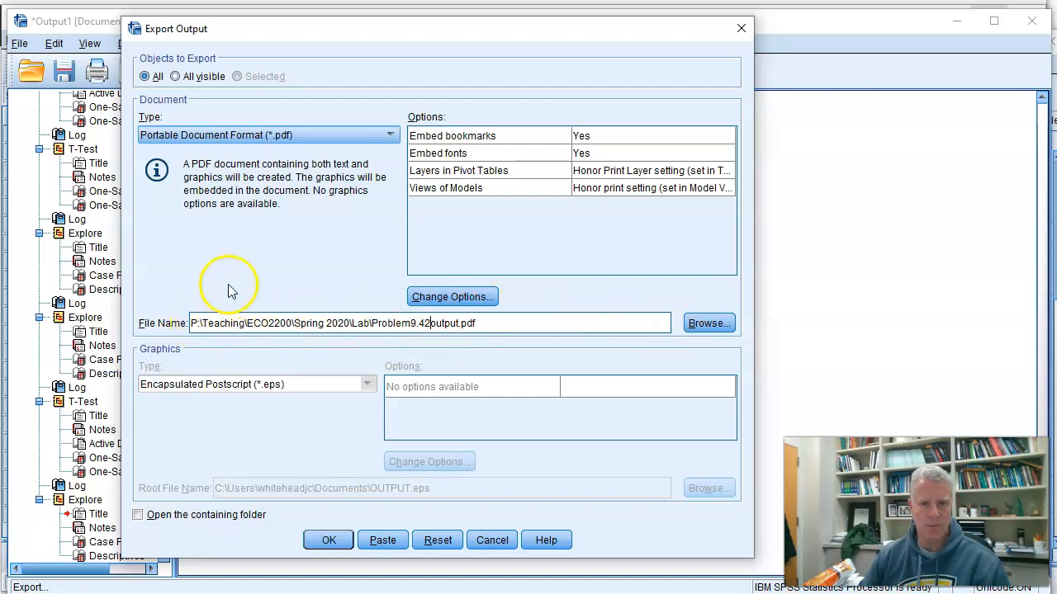
- Check the save location browser, cancel it, and export the output with the entered file path
left_click(704, 323)
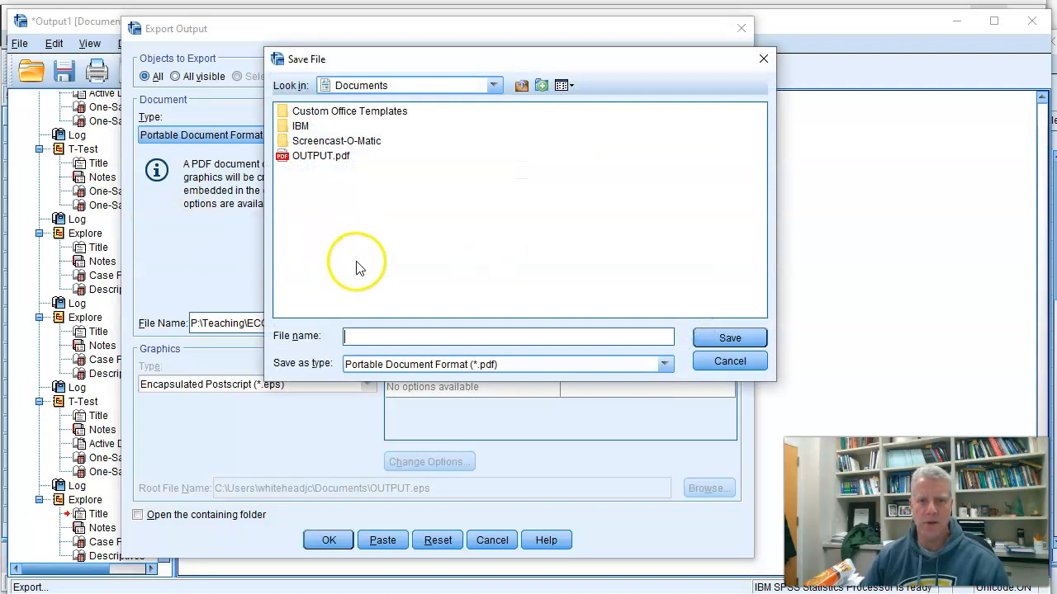
left_click(720, 365)
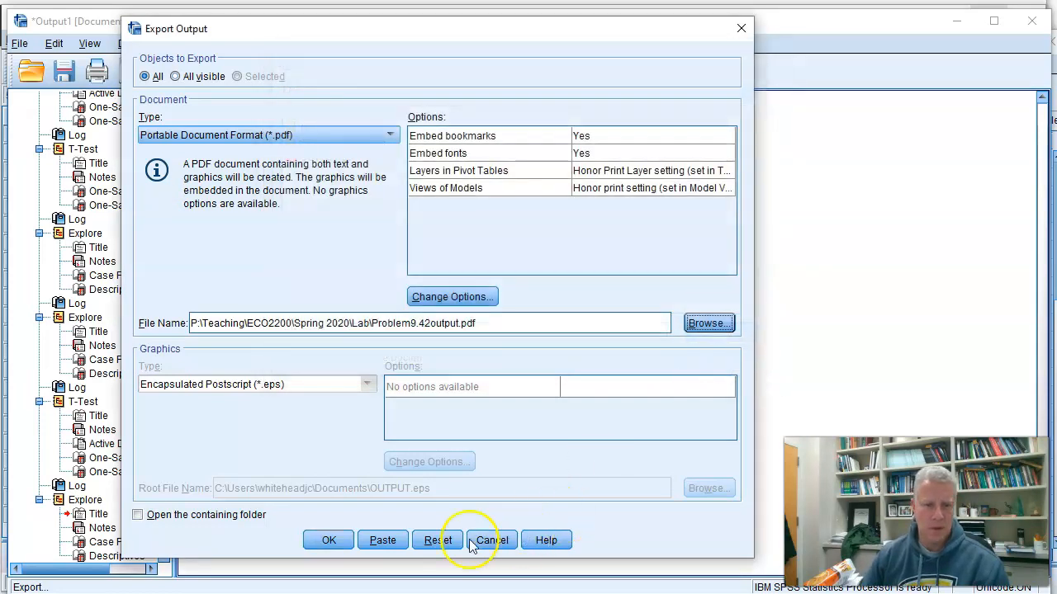
left_click(330, 540)
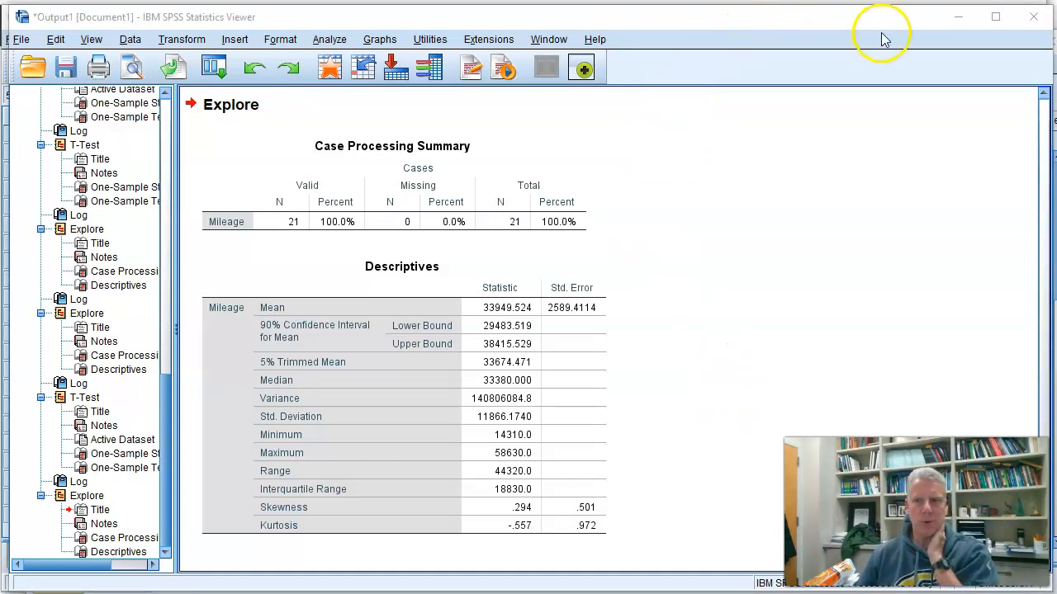
- Minimize the SPSS windows and open Survey Form for Lab #1 from the course page in the browser
left_click(957, 20)
left_click(975, 46)
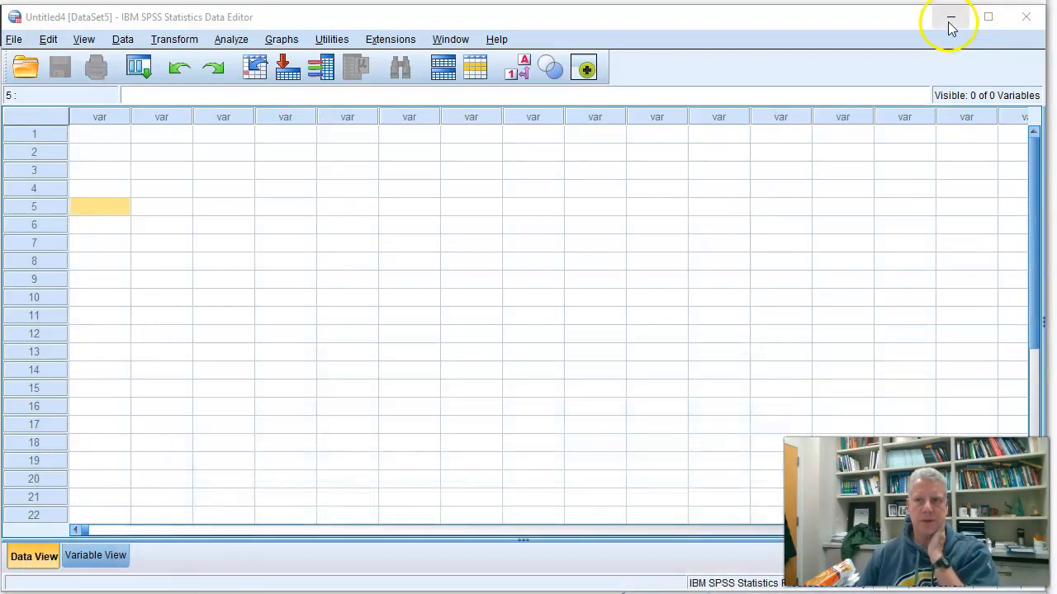
left_click(951, 18)
scroll(520, 319, "down", 1)
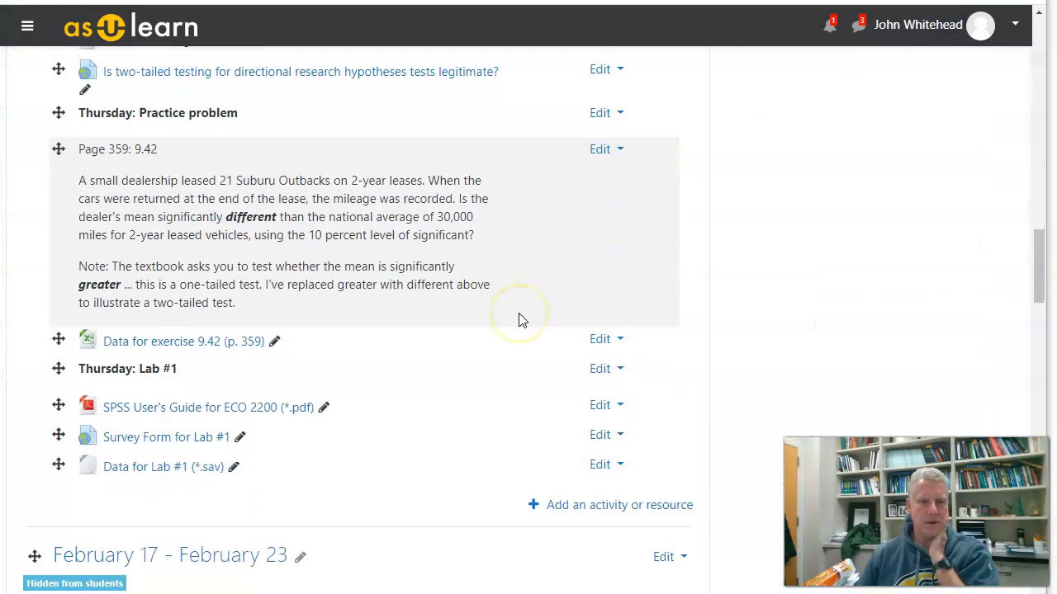
left_click(130, 437)
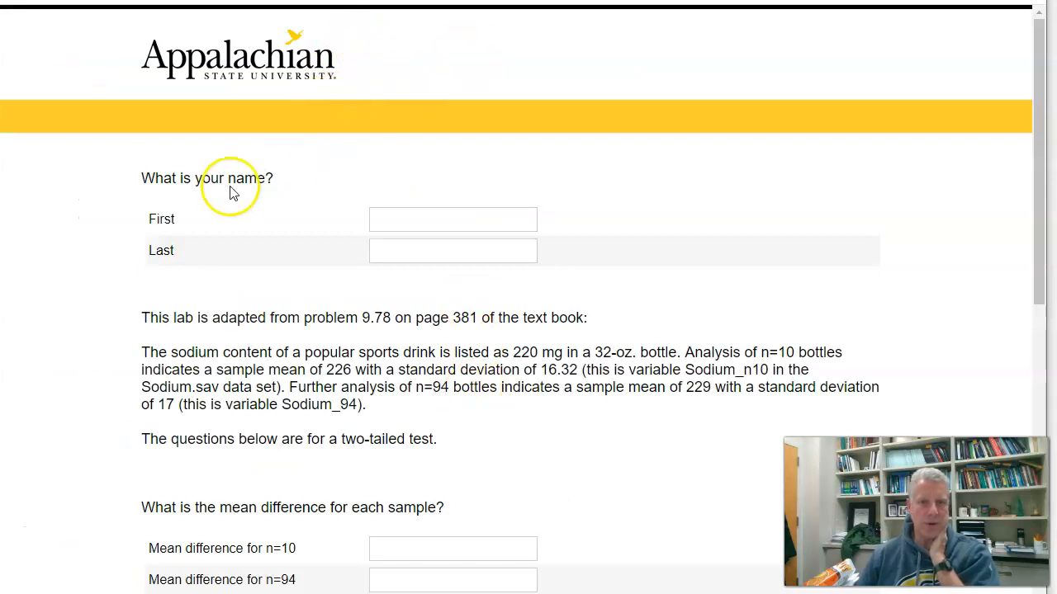
- Examine the sodium content problem, its variables Sodium_n10 and Sodium_94, and the mean difference and t-statistic questions
scroll(132, 236, "down", 2)
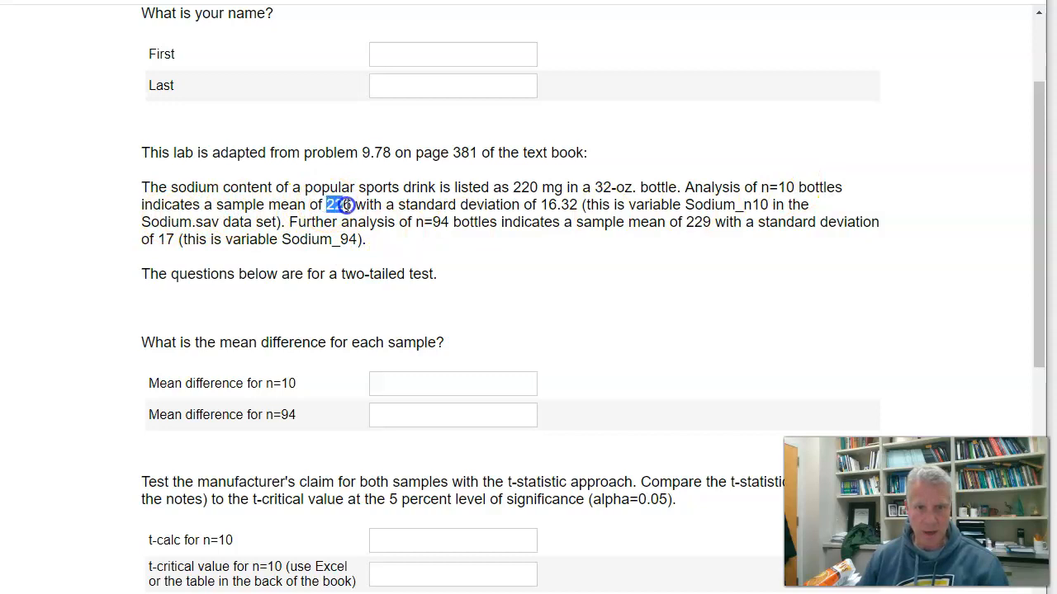
left_click(545, 205)
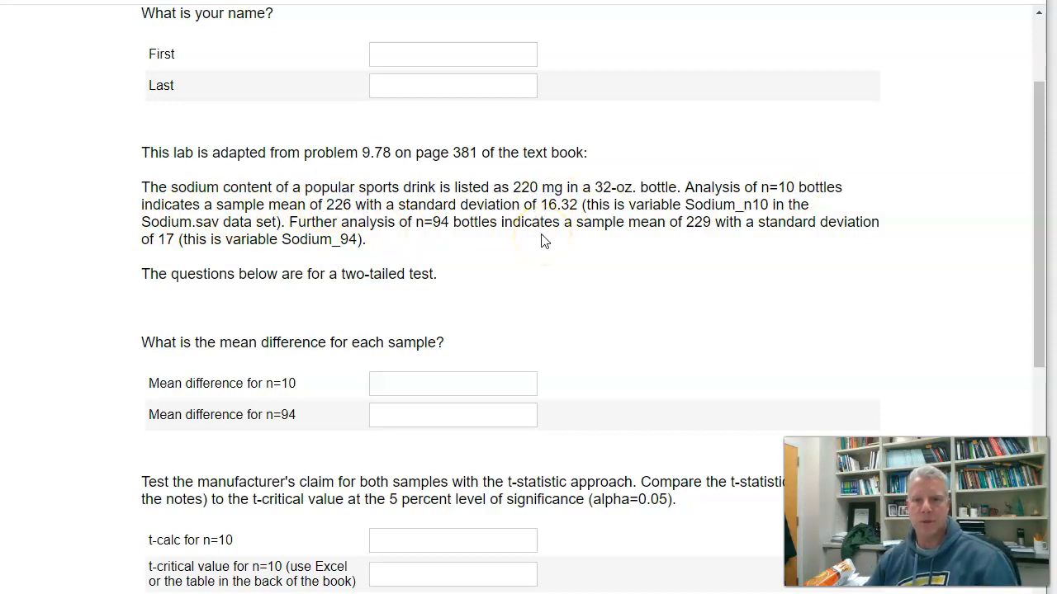
left_click_drag(685, 204, 770, 204)
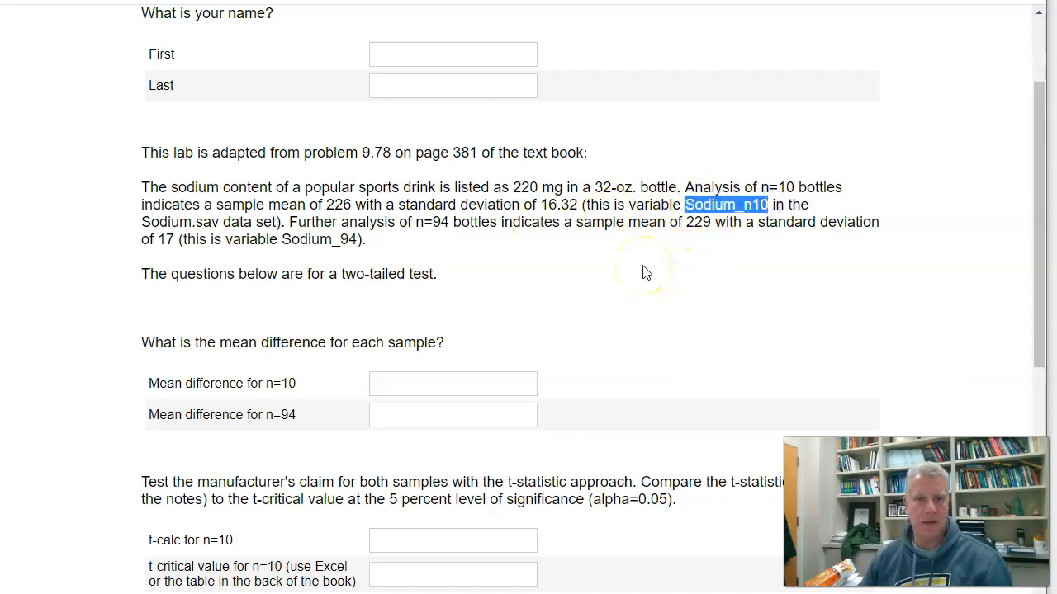
left_click_drag(139, 221, 223, 221)
left_click(430, 222)
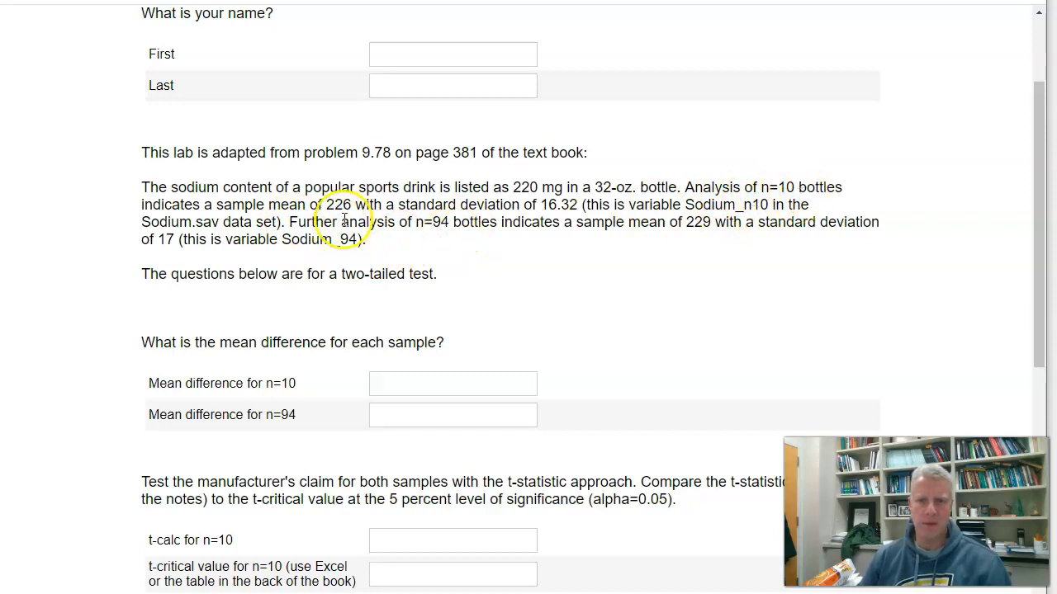
left_click_drag(291, 222, 435, 220)
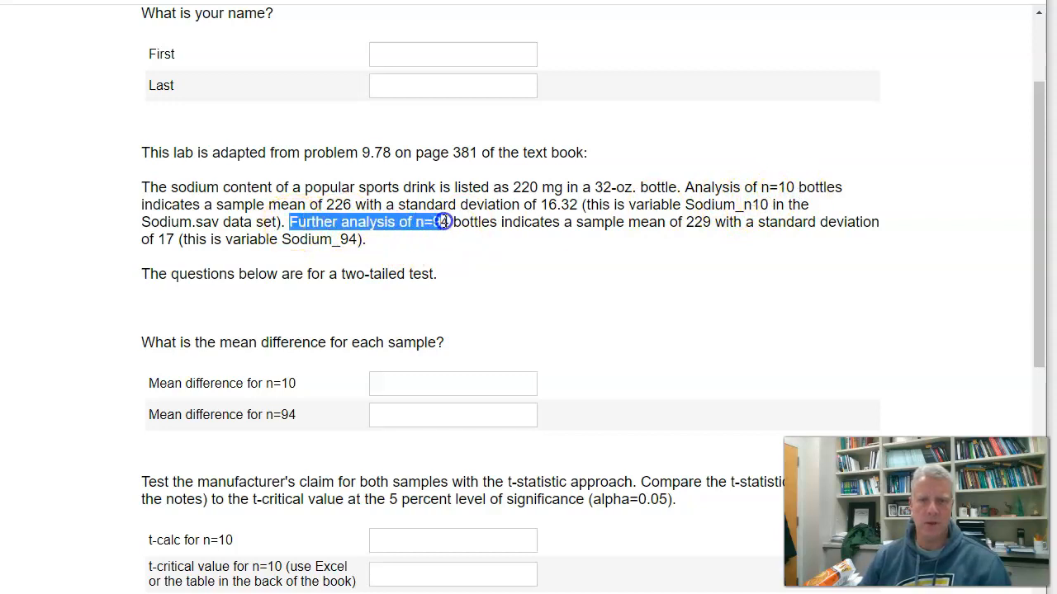
left_click(446, 222)
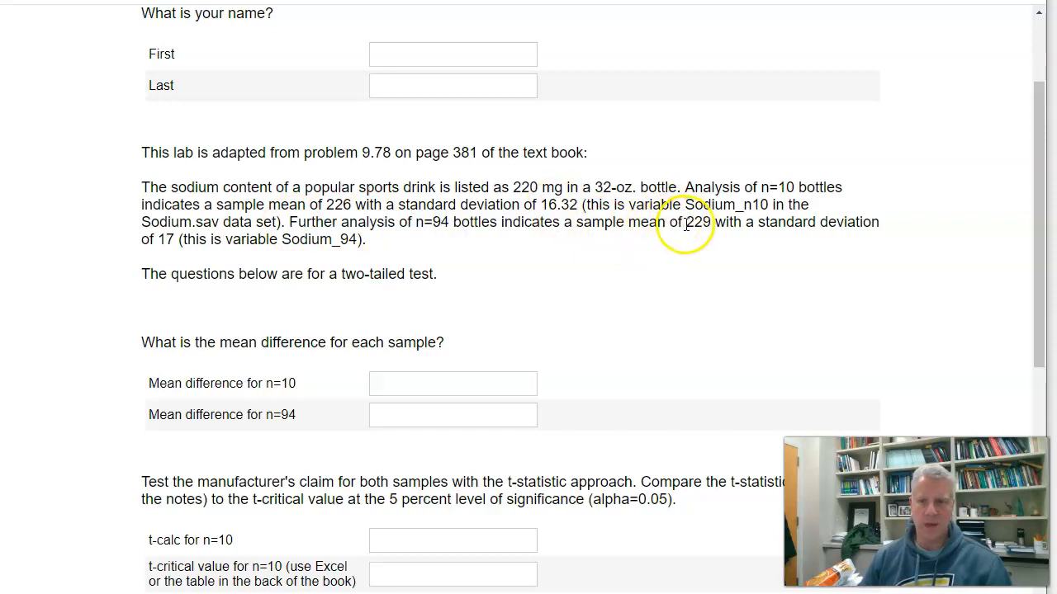
left_click(541, 247)
double_click(168, 238)
double_click(289, 238)
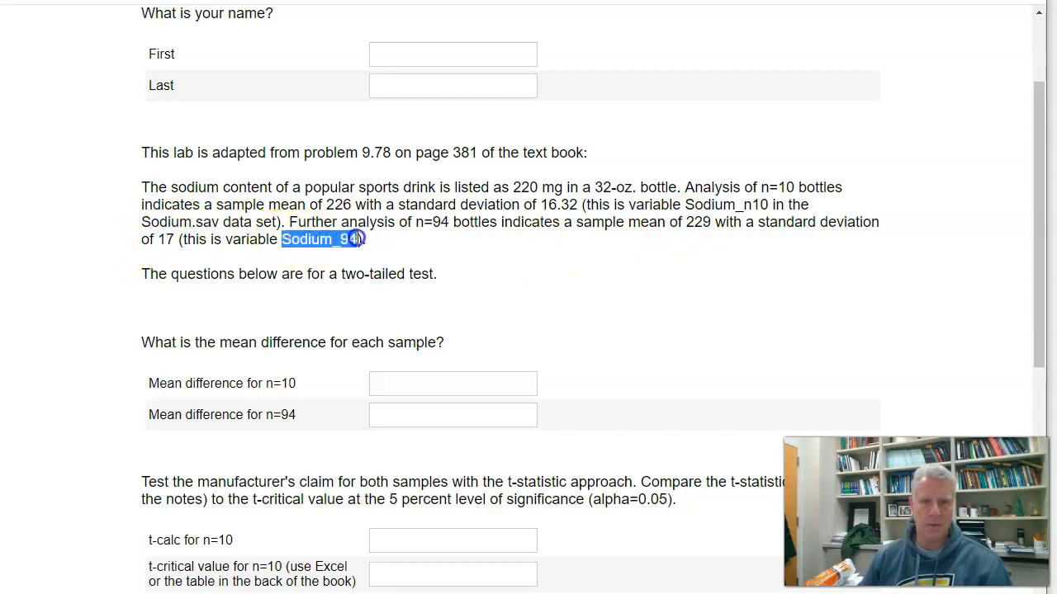
left_click(490, 256)
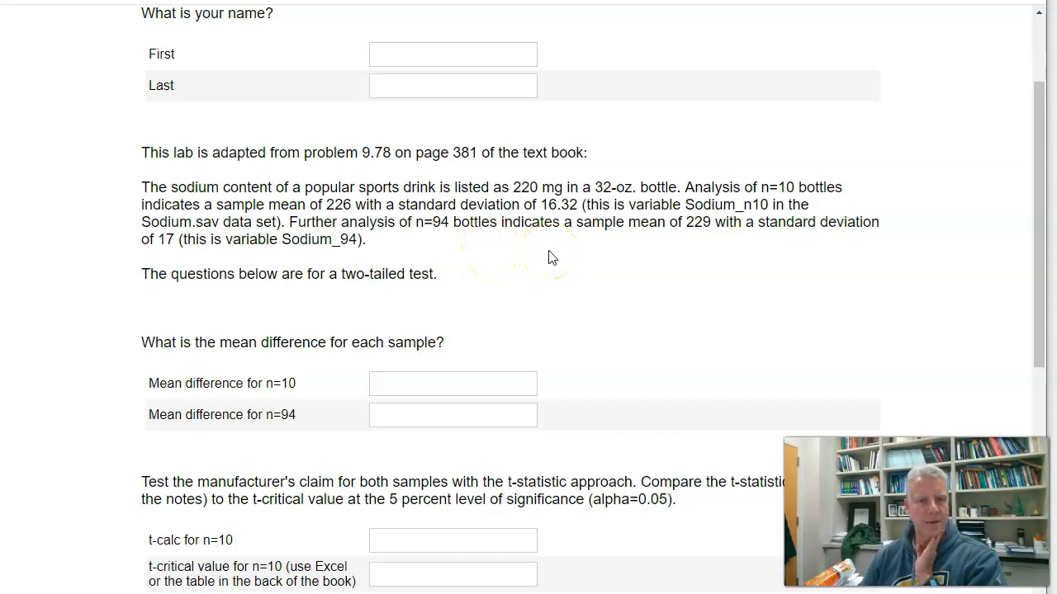
scroll(551, 257, "down", 2)
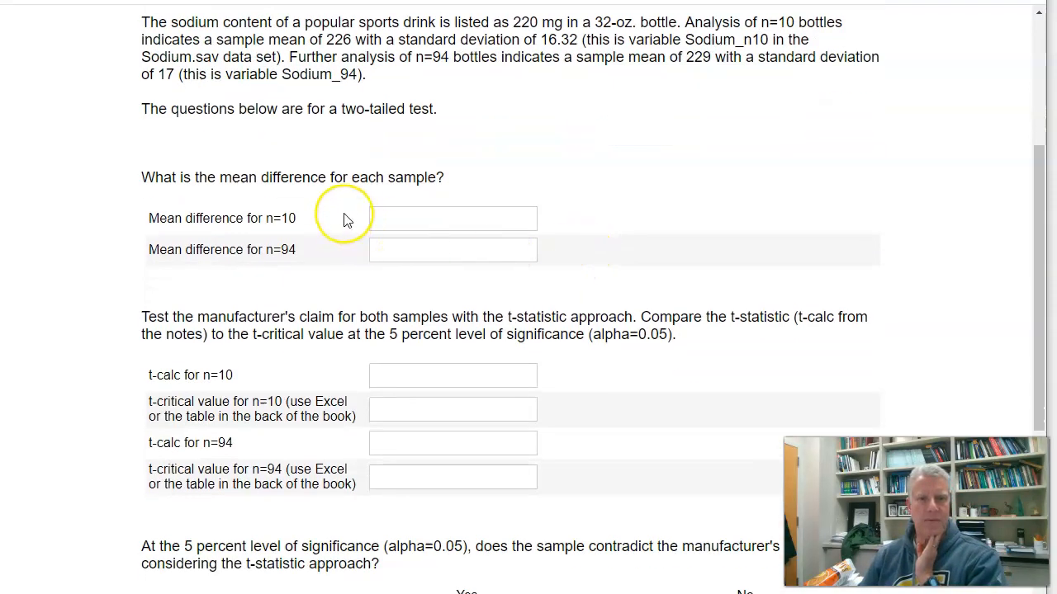
left_click(386, 220)
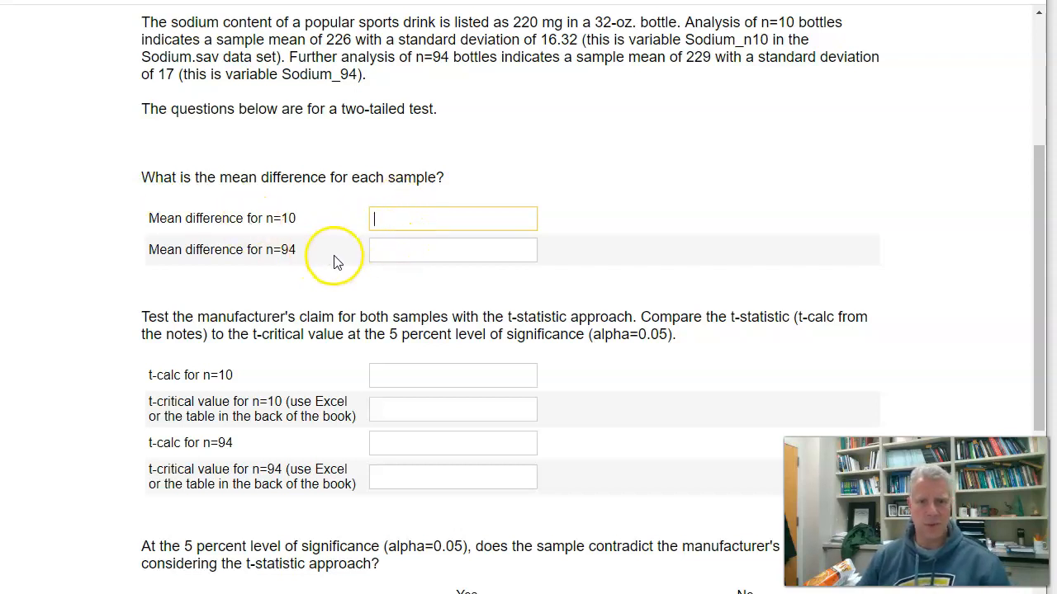
scroll(267, 293, "down", 2)
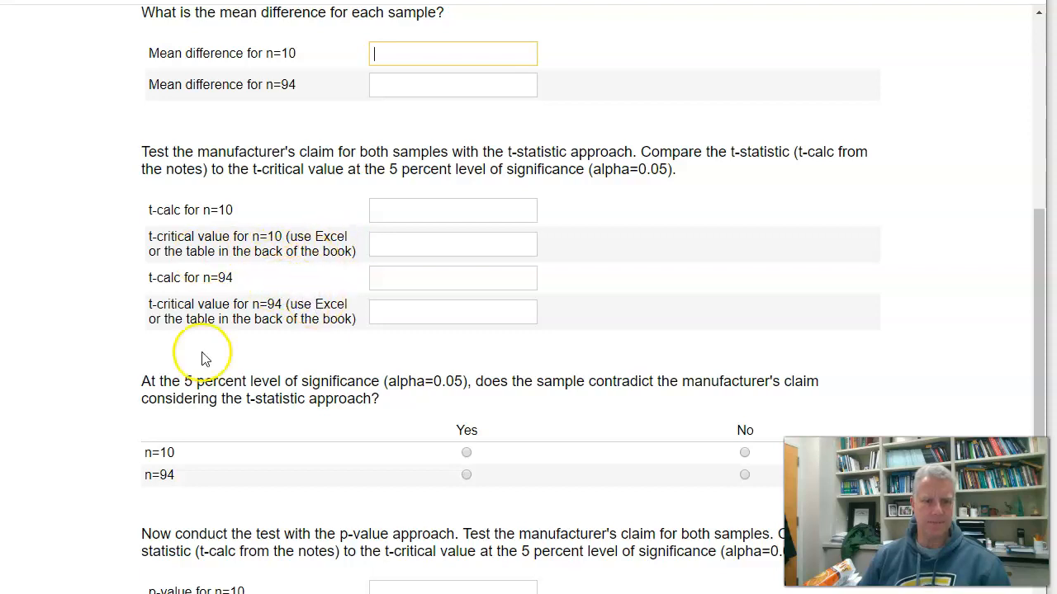
scroll(81, 345, "down", 1)
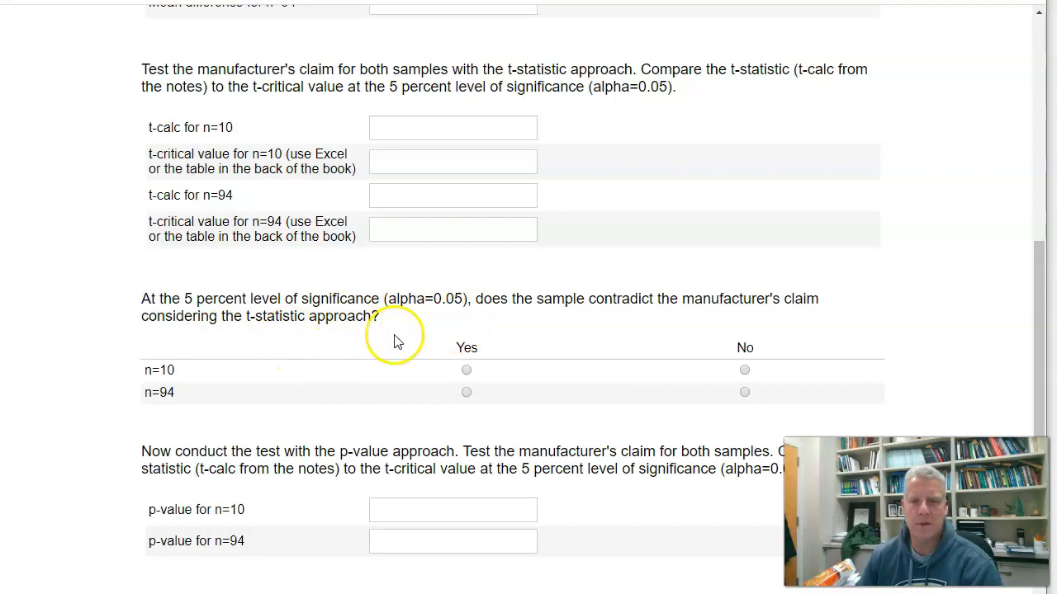
- Answer No for both n=10 and n=94 on whether the sample contradicts the manufacturer's claim under the t-statistic approach
left_click(465, 373)
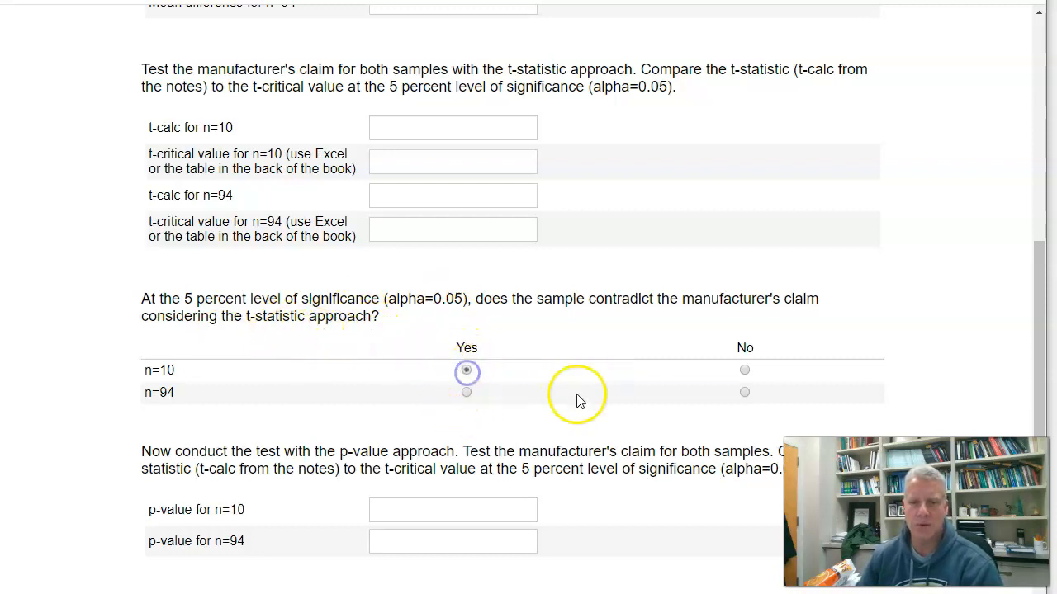
left_click(466, 392)
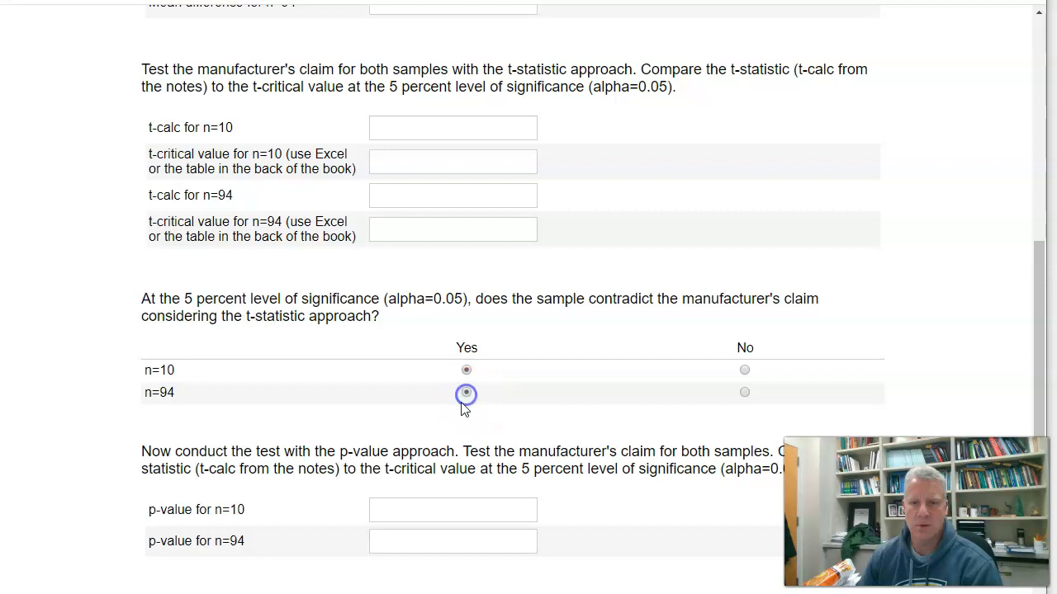
left_click(745, 371)
left_click(745, 394)
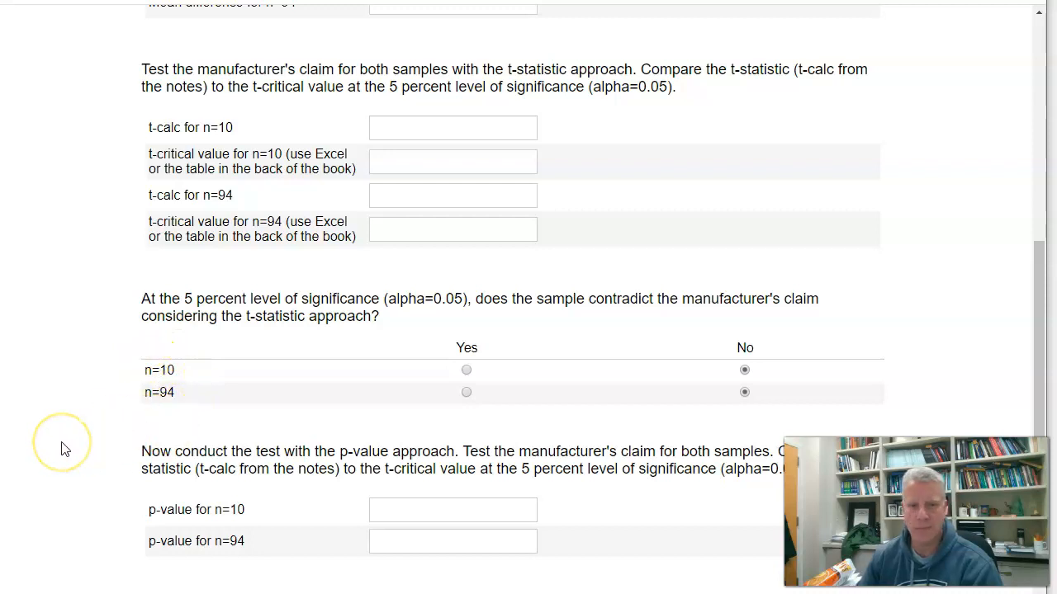
- Examine the p-value questions and the 95% confidence interval questions for both samples in the lab form
scroll(65, 449, "down", 5)
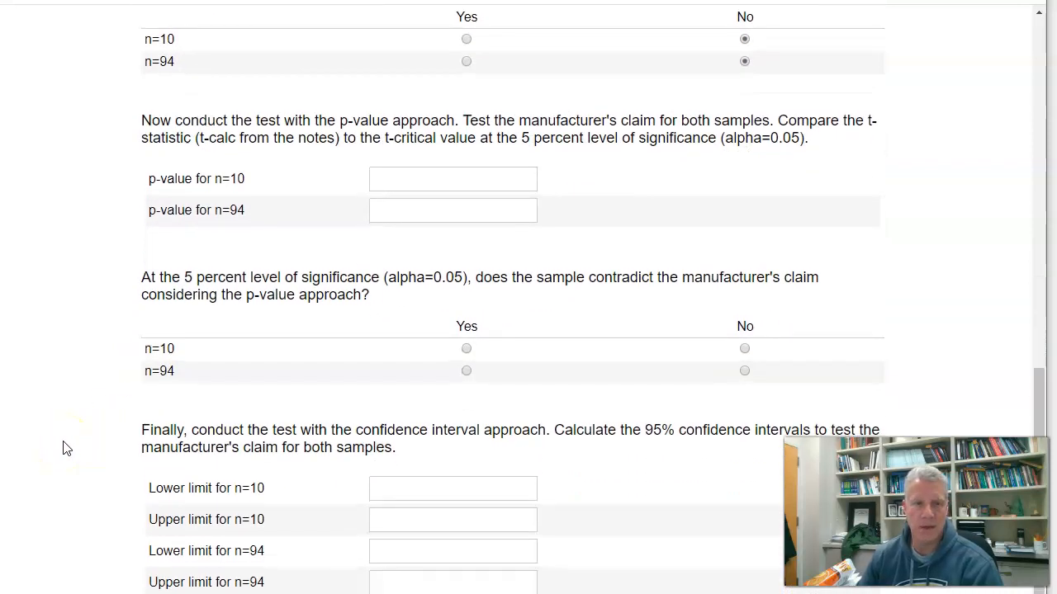
scroll(42, 165, "up", 2)
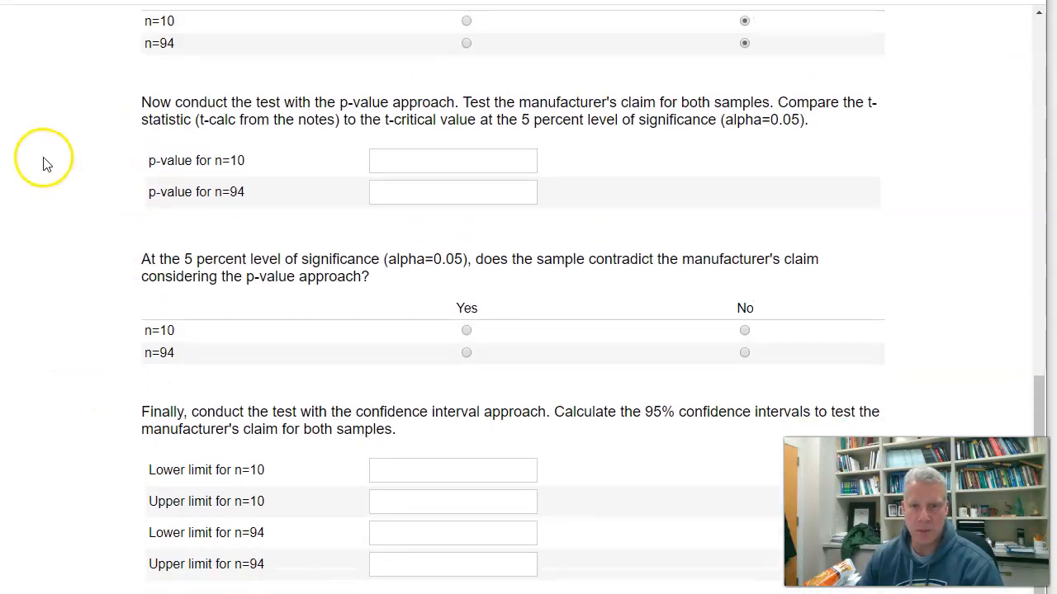
scroll(42, 165, "down", 2)
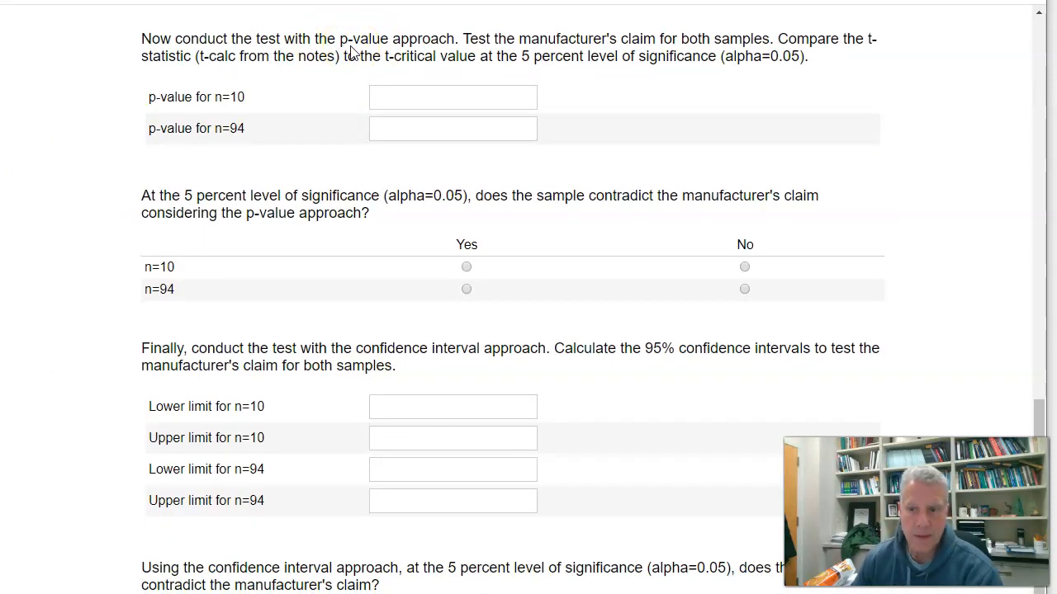
scroll(350, 52, "up", 5)
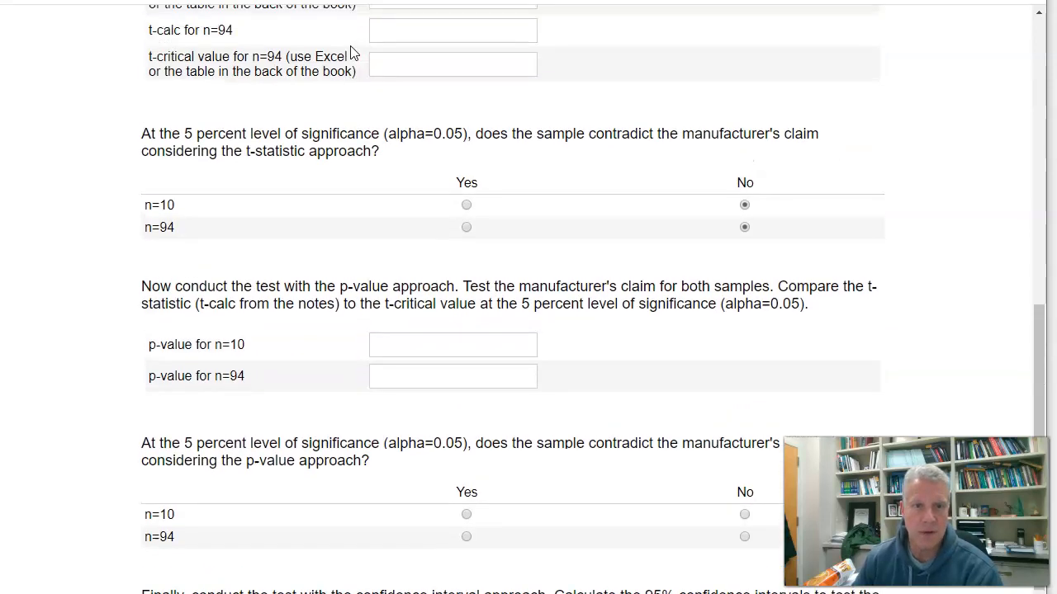
scroll(247, 170, "down", 3)
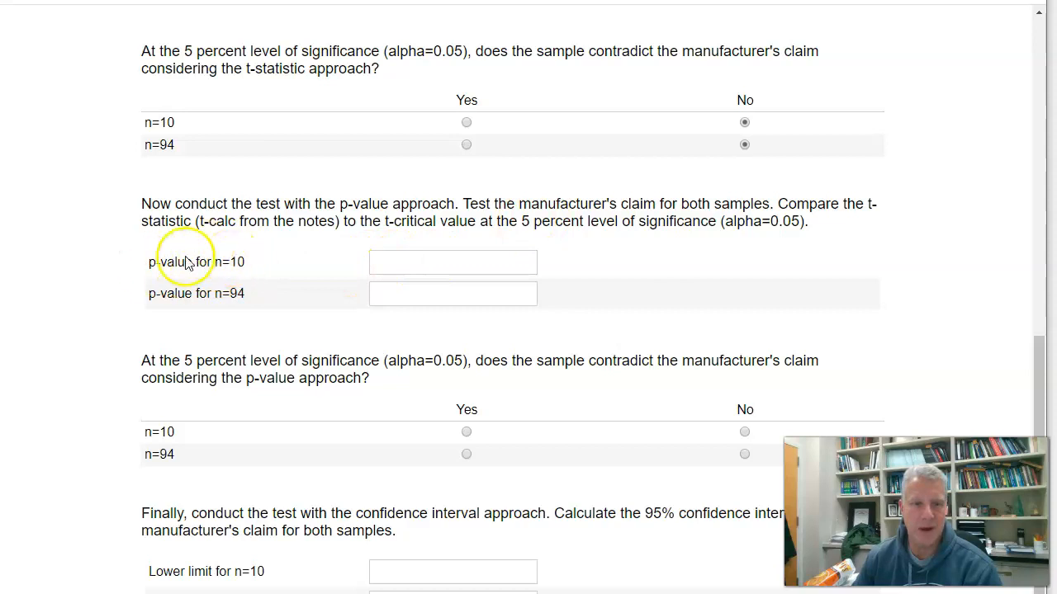
left_click(413, 289)
scroll(302, 297, "down", 1)
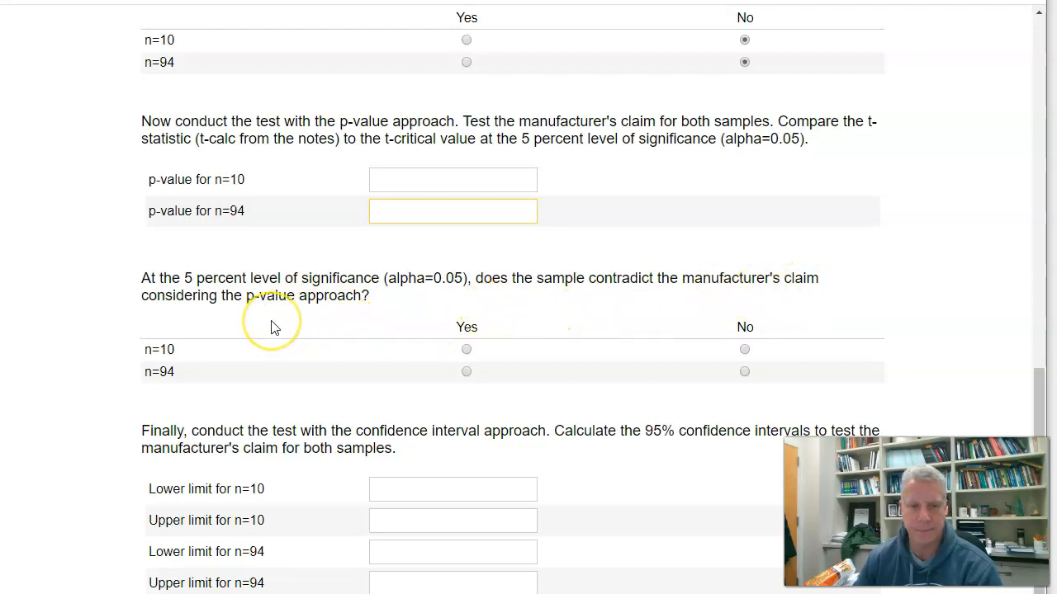
scroll(272, 327, "down", 3)
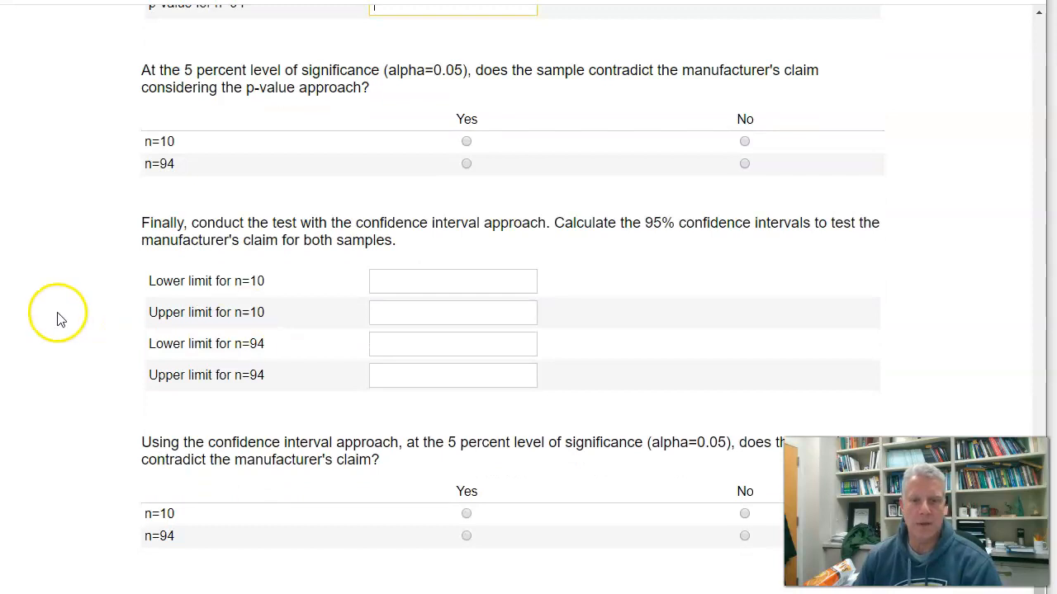